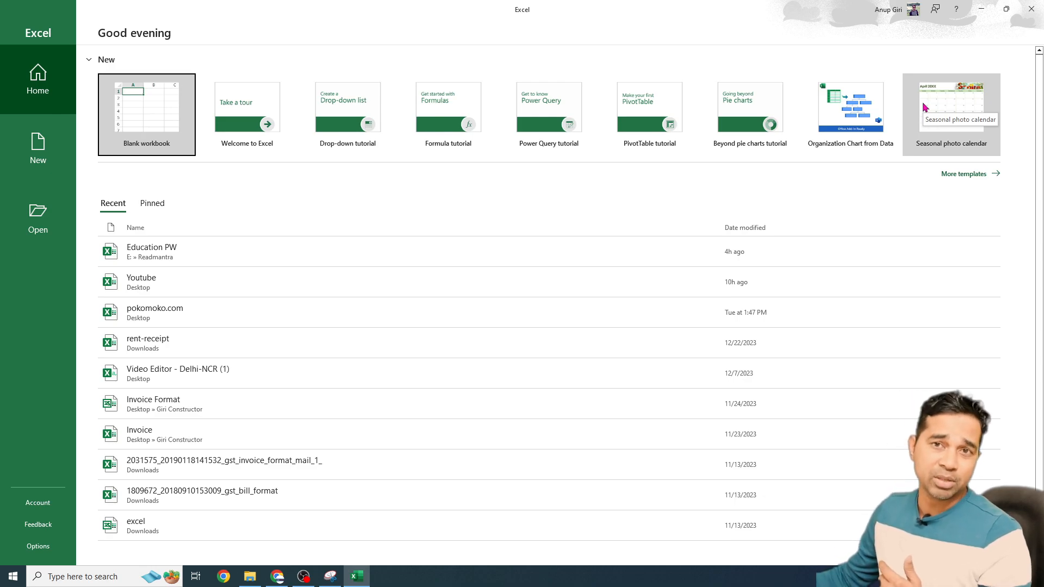
- Create a blank workbook, dismiss the notification bar above the sheet and enlarge the grid view
click(143, 116)
click(81, 194)
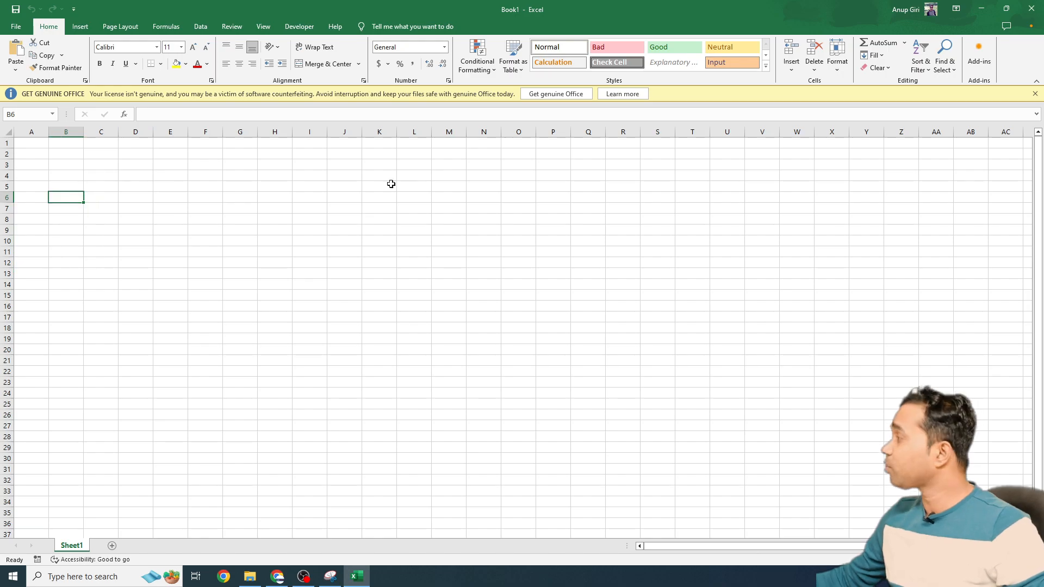
click(1035, 93)
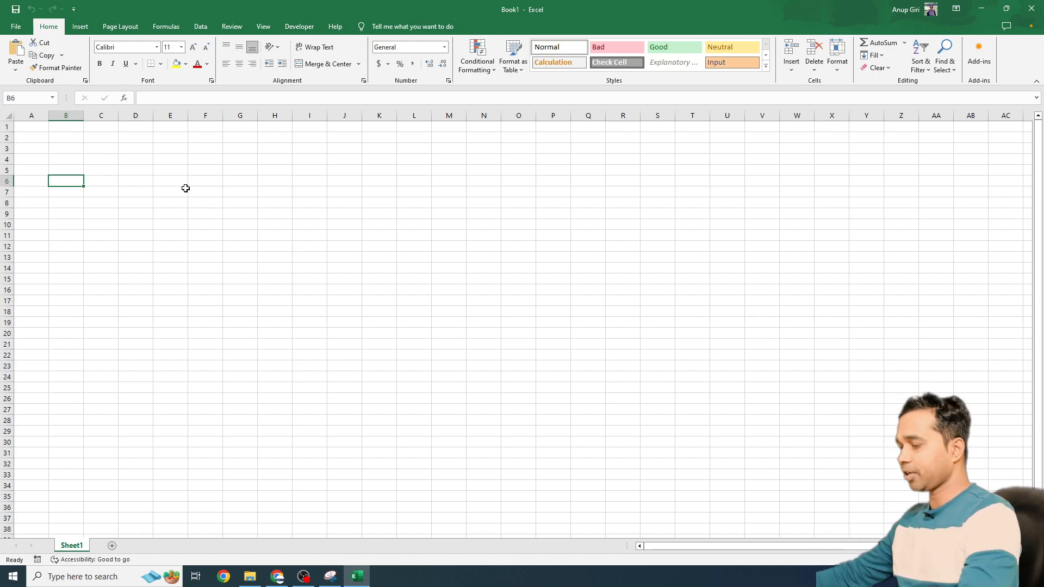
scroll(212, 245, up, 2)
scroll(209, 247, up, 1)
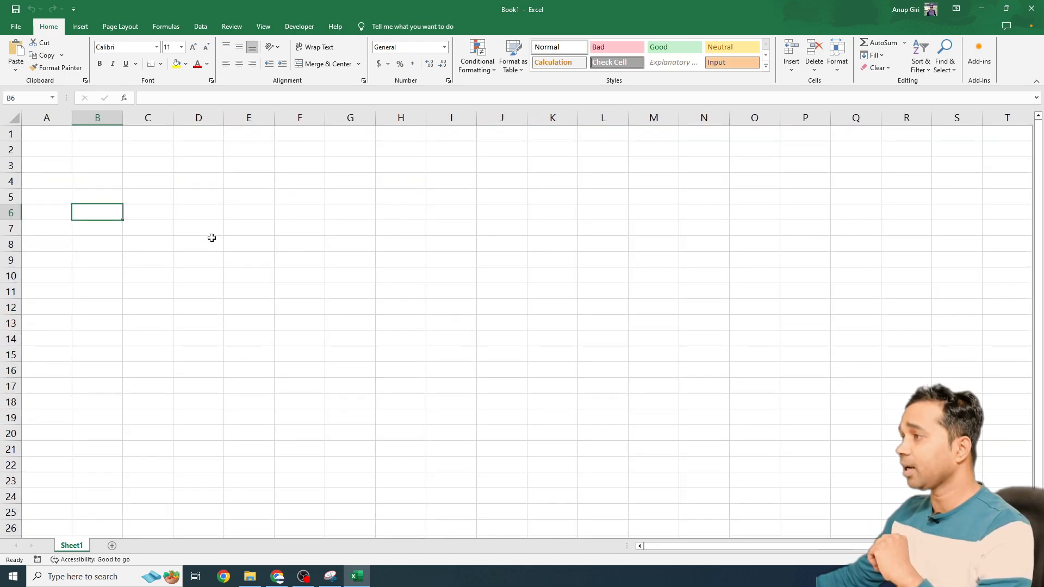
- Select entire rows 1 through 5 one at a time to examine how rows are laid out
click(10, 133)
click(8, 150)
click(10, 165)
click(10, 181)
click(9, 197)
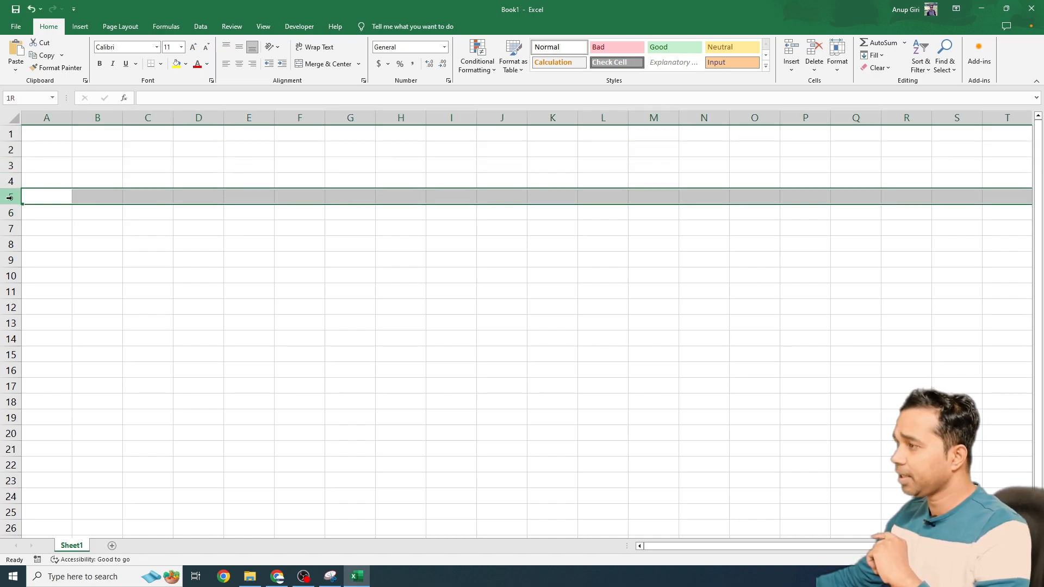
click(10, 165)
- Fill the whole of row 1 with yellow and replace it with a light gold theme colour
click(11, 134)
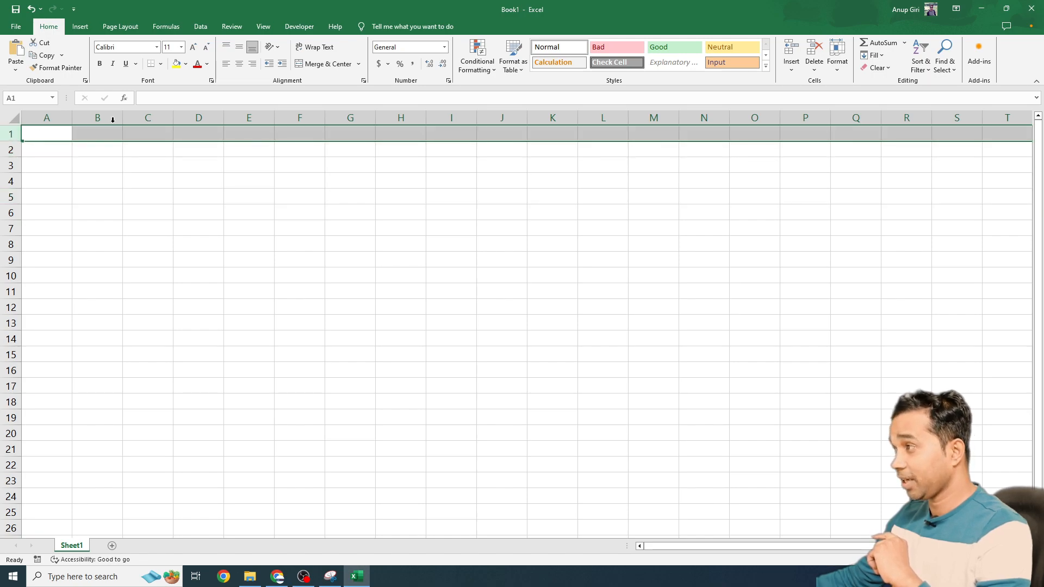
click(176, 63)
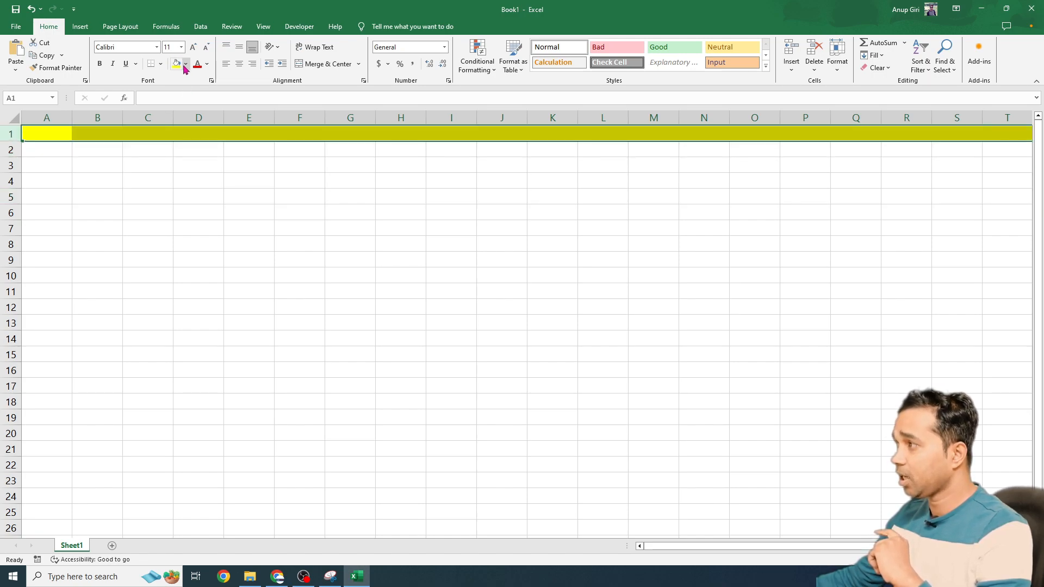
click(185, 64)
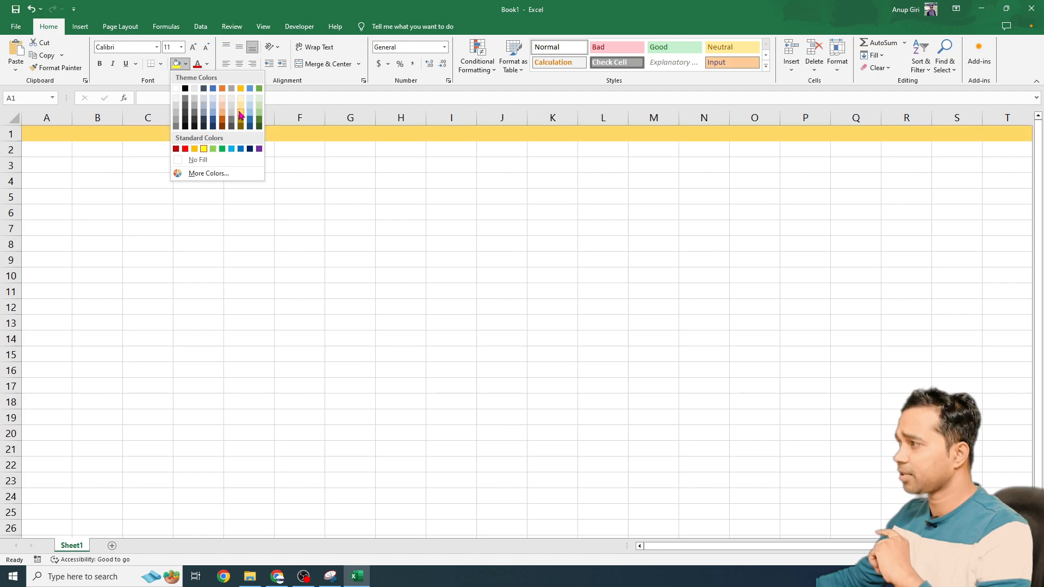
click(241, 114)
- Set row 1's fill to a custom purple with RGB 211, 118, 240 (#D376F0)
click(185, 64)
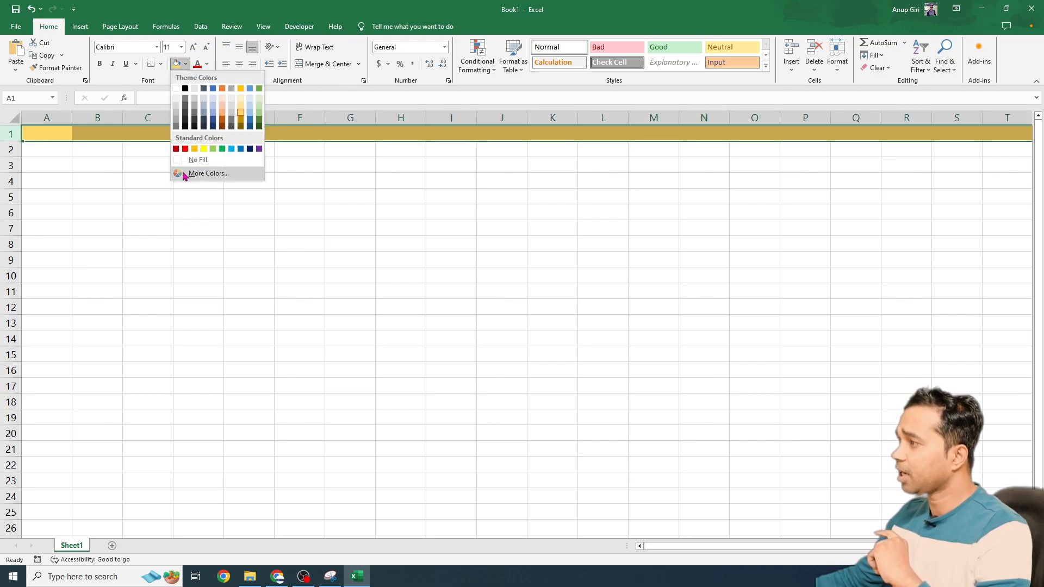
click(198, 174)
click(124, 426)
click(143, 393)
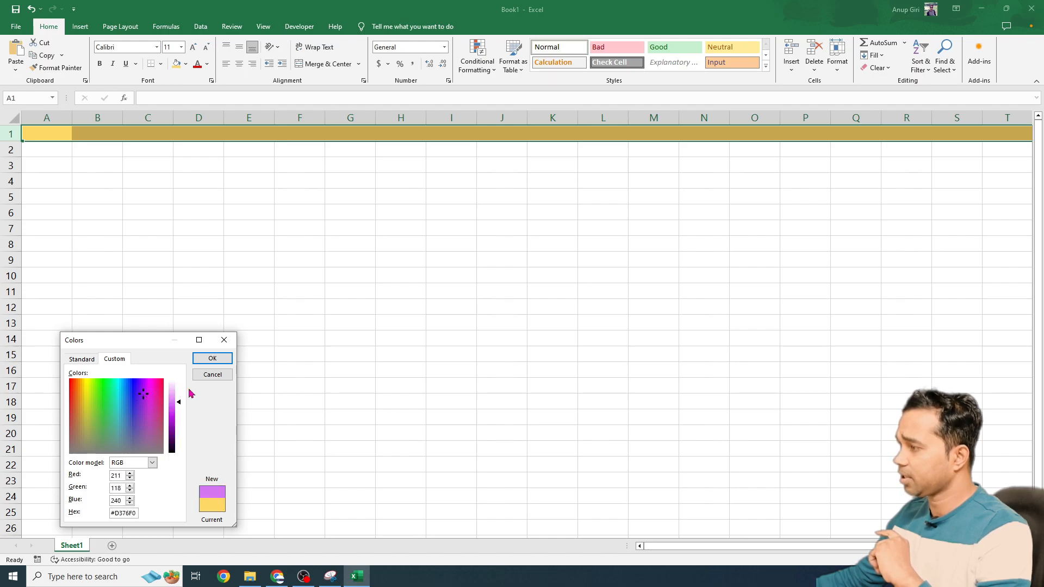
click(212, 359)
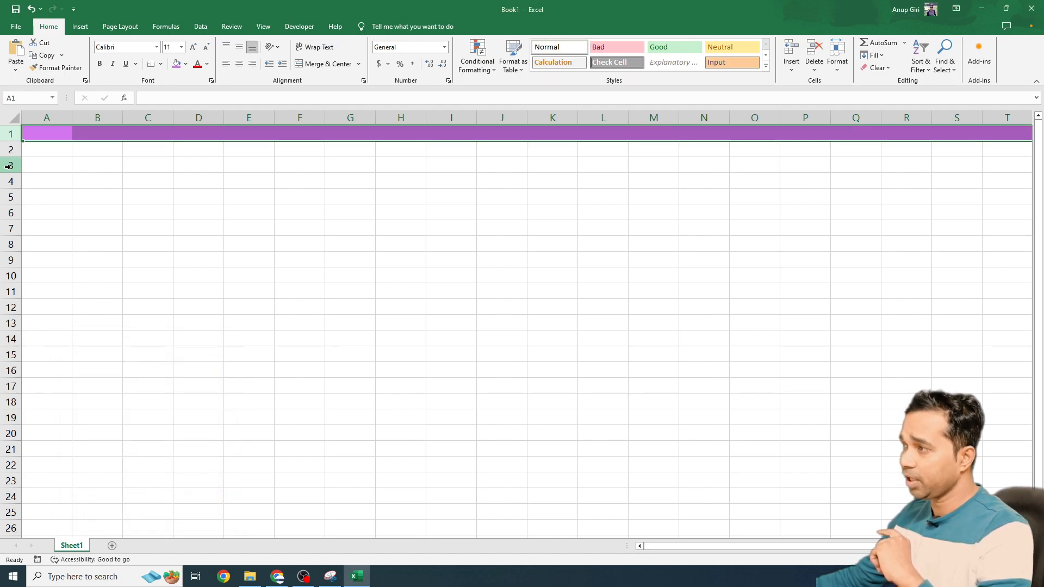
- Jump from cell A8 to the last row of the worksheet and return to cell A1
drag(15, 179, 17, 215)
click(18, 214)
click(35, 240)
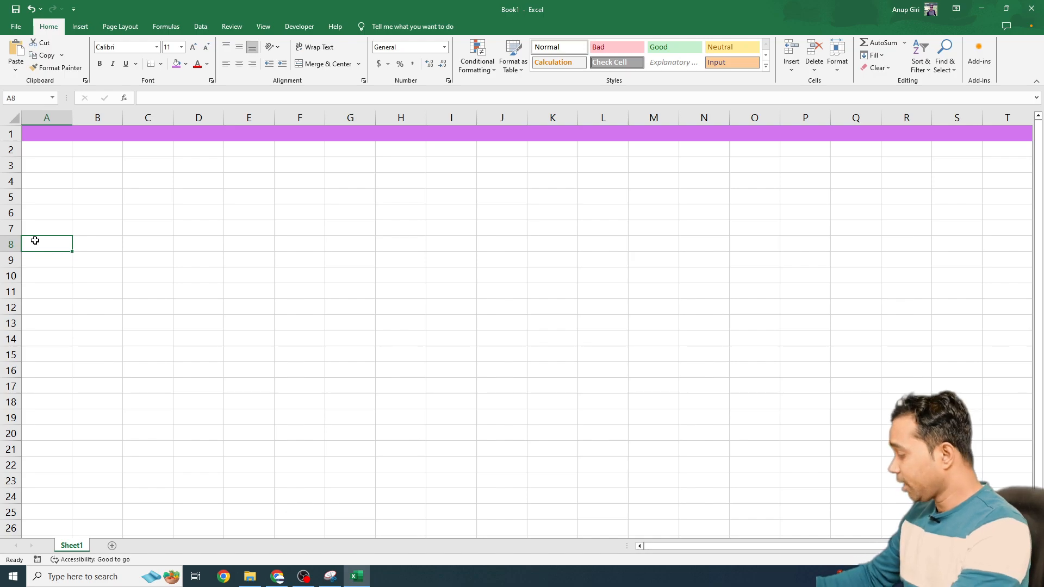
key(ctrl+Down)
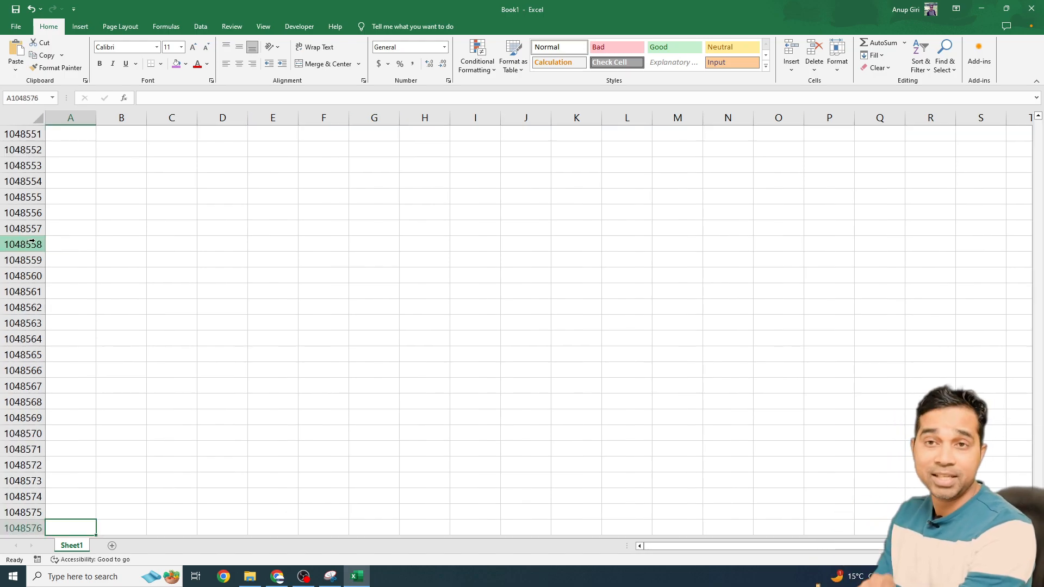
key(ctrl+Up)
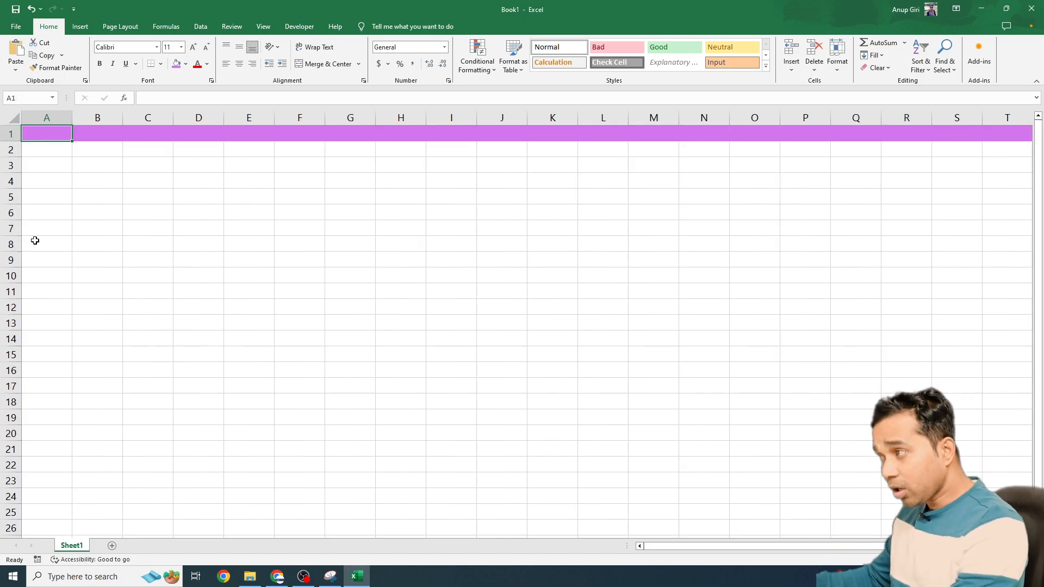
- Select columns A, B and C in turn, jump to the sheet's last column and return to cell A1
click(58, 113)
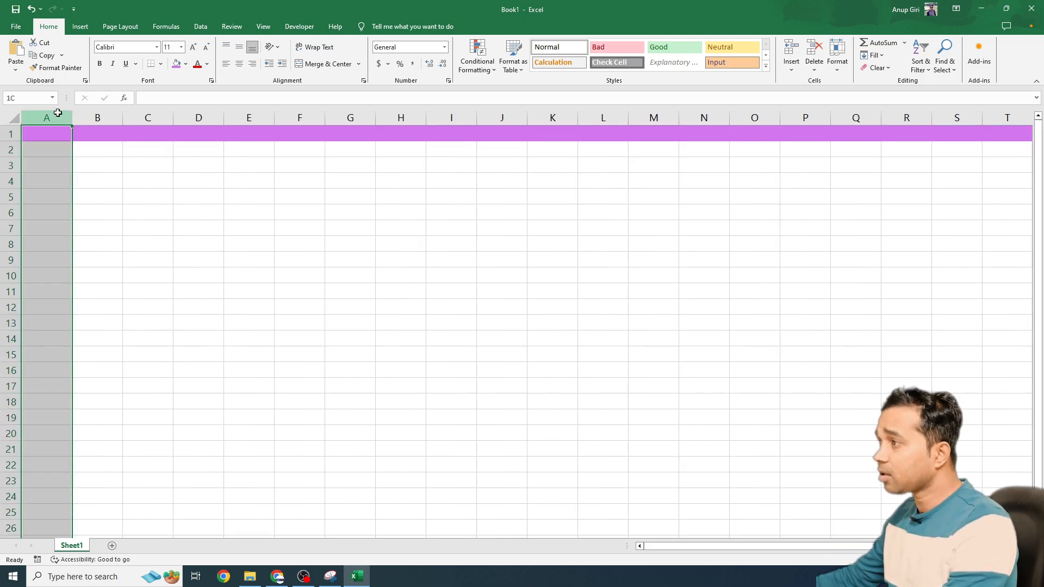
click(96, 117)
click(148, 117)
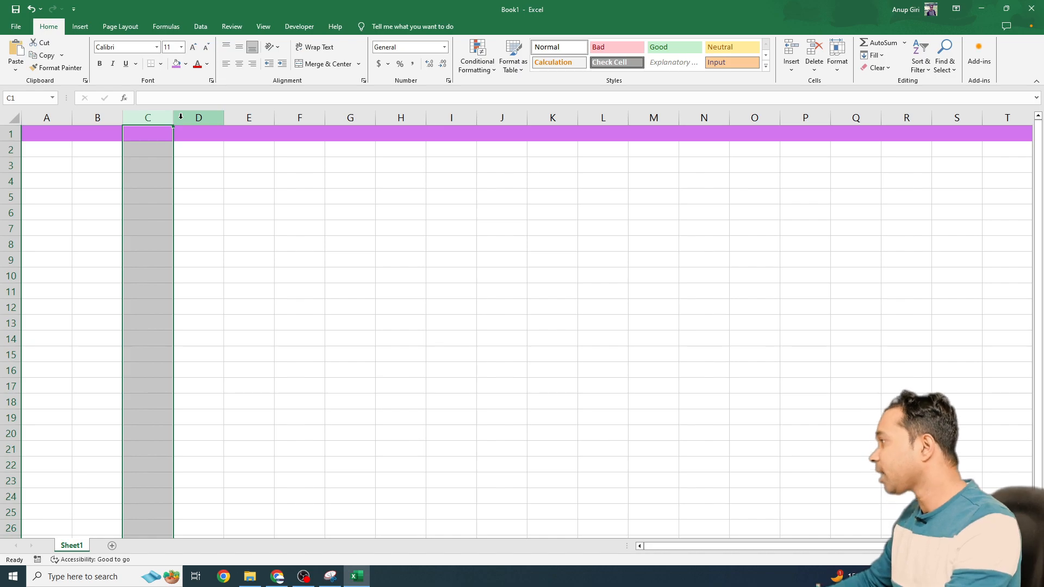
key(ctrl+Right)
key(ctrl+space)
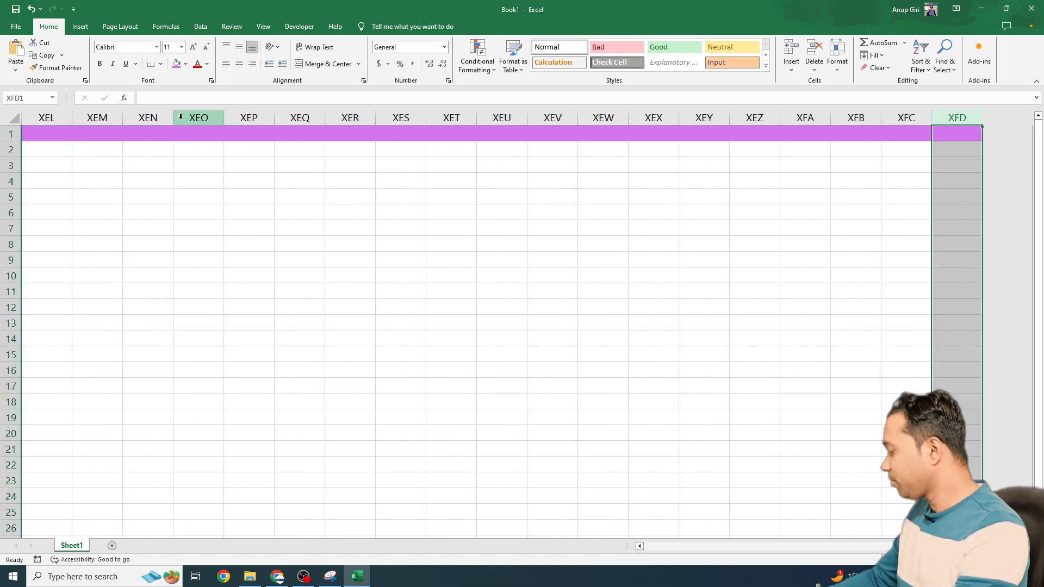
key(ctrl+shift+Left)
key(ctrl+Left)
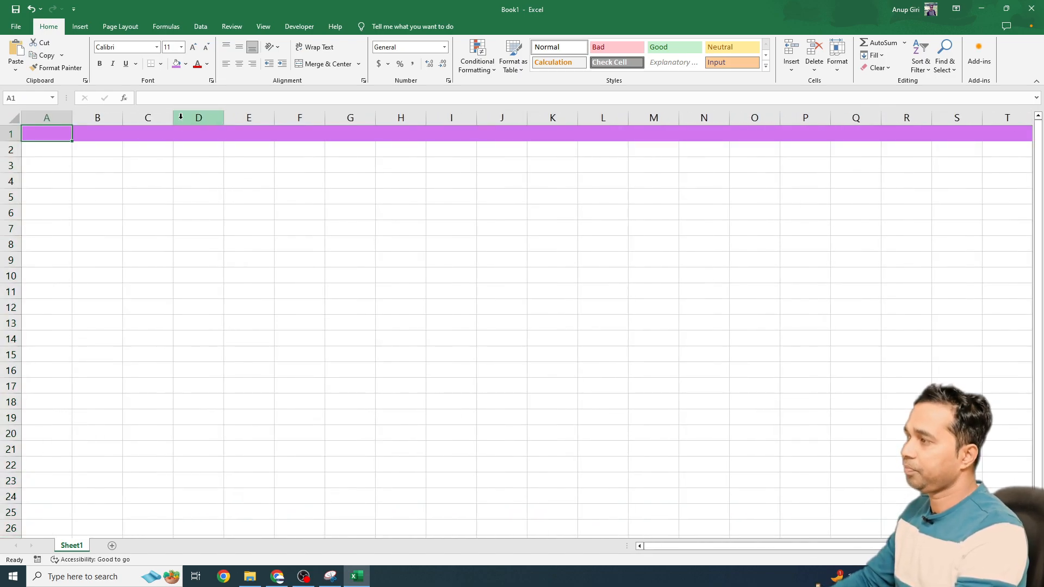
- Fill the whole of column A with the standard green colour
key(ctrl+space)
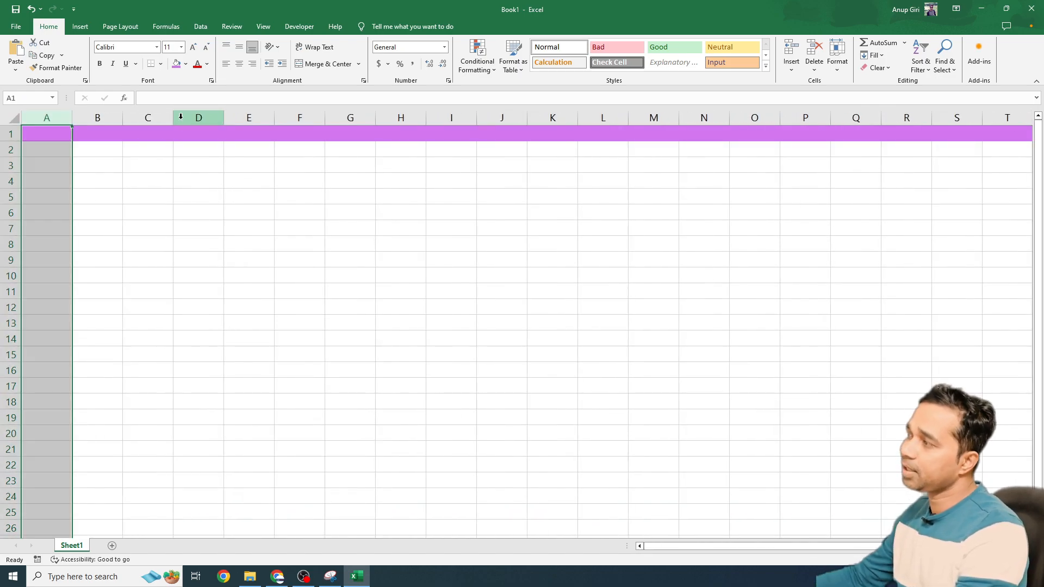
click(185, 64)
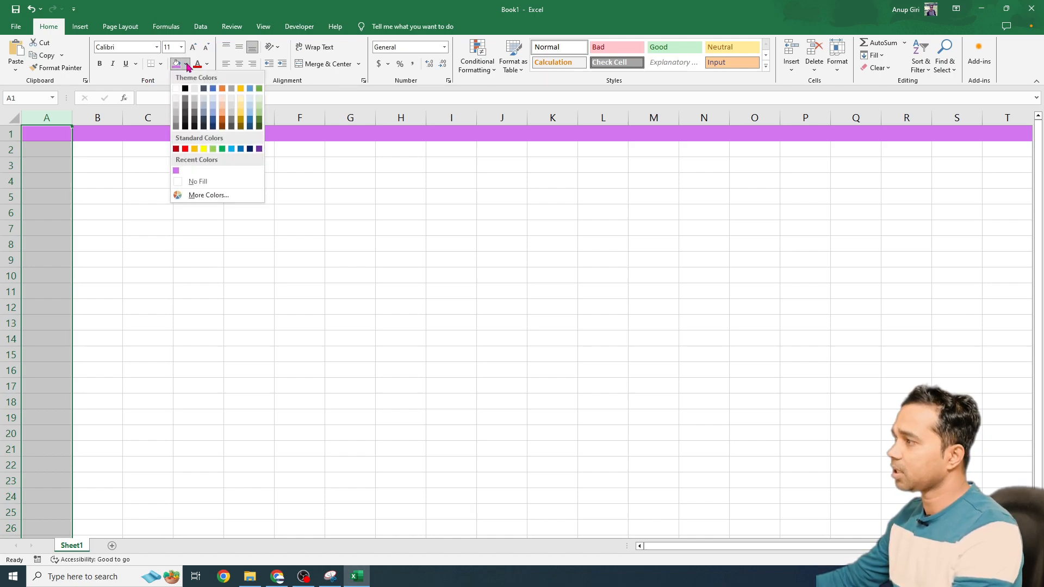
click(222, 149)
click(148, 181)
- Select column B and individual cells including C4, B3, C3 and H7 to examine their cell addresses
click(109, 118)
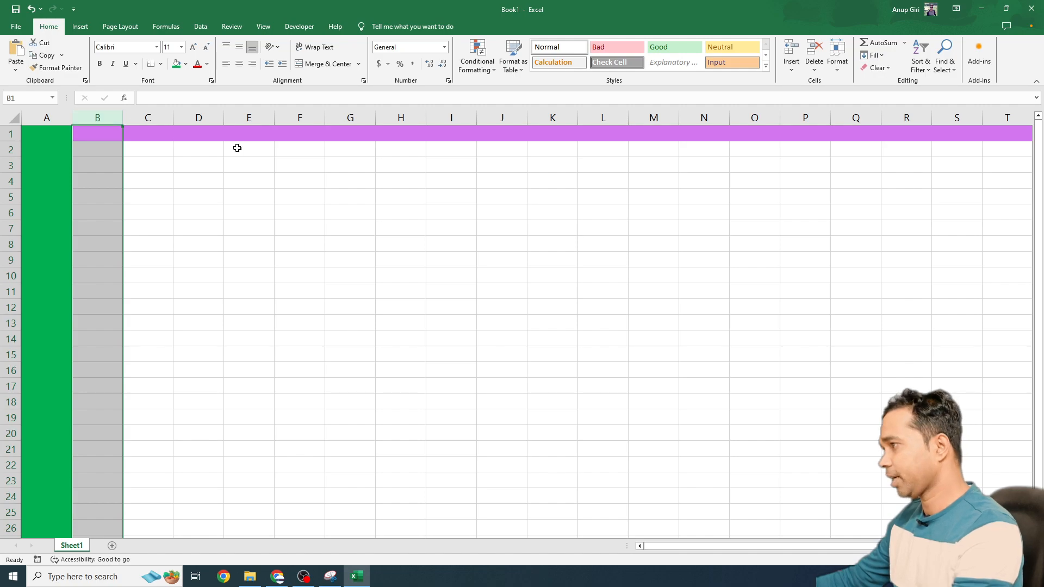
click(237, 148)
click(159, 177)
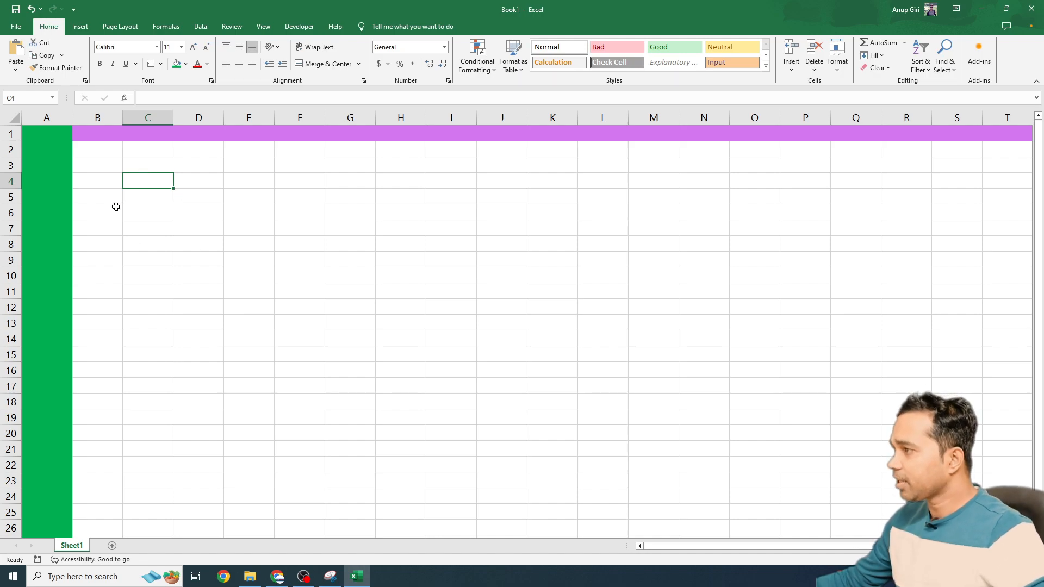
click(103, 166)
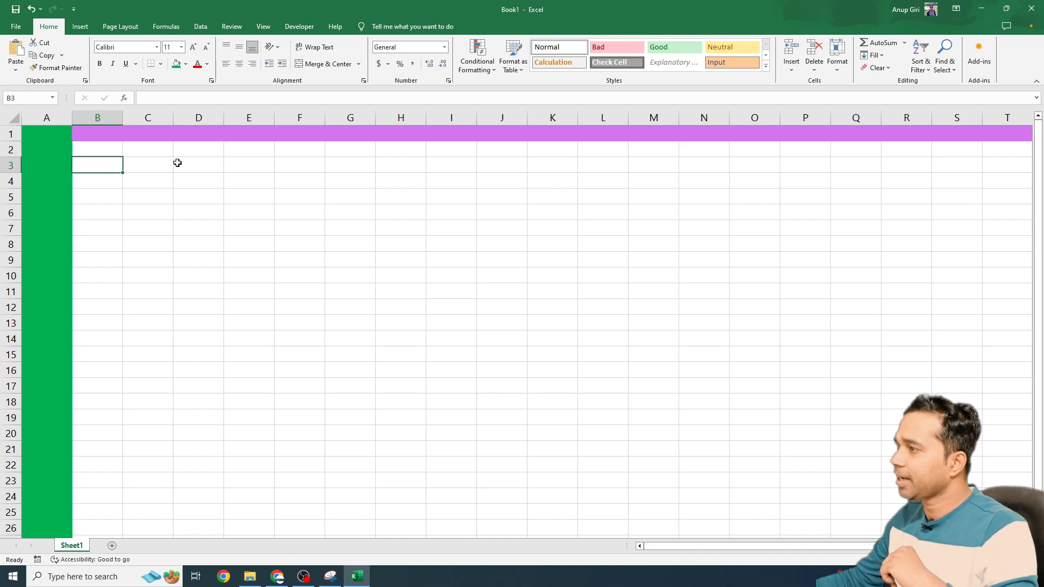
click(31, 99)
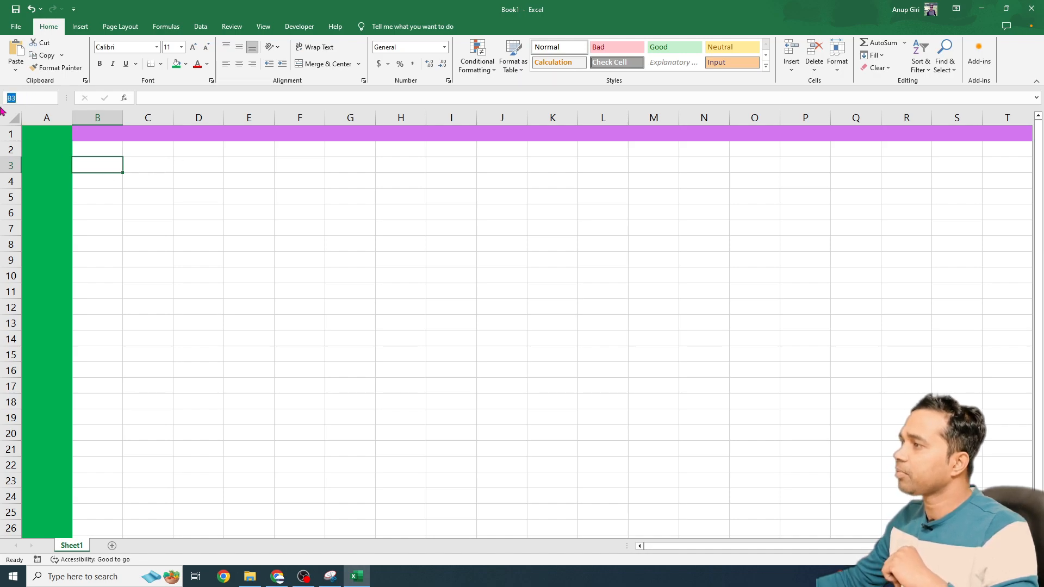
click(146, 165)
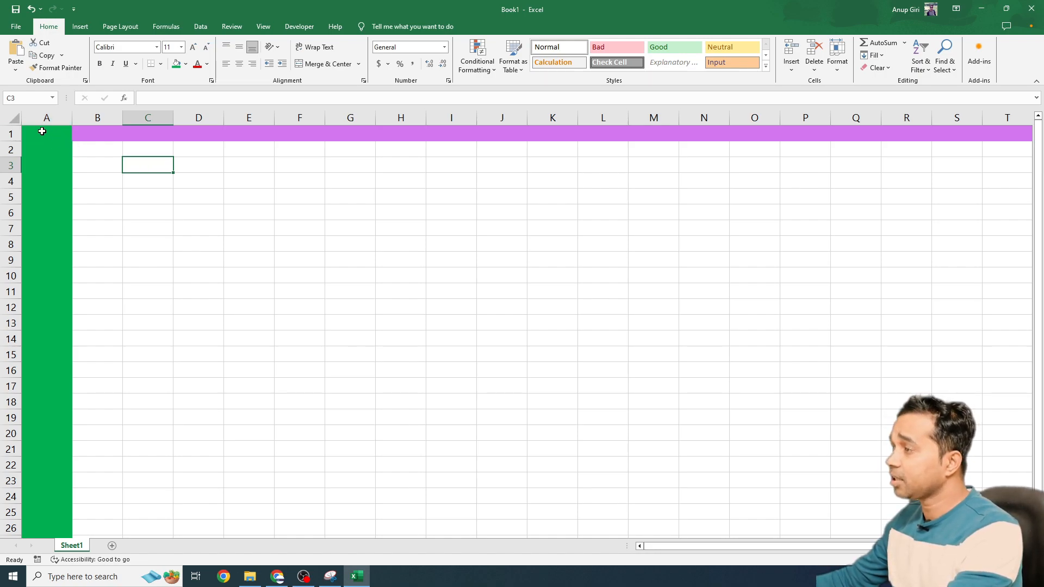
click(380, 223)
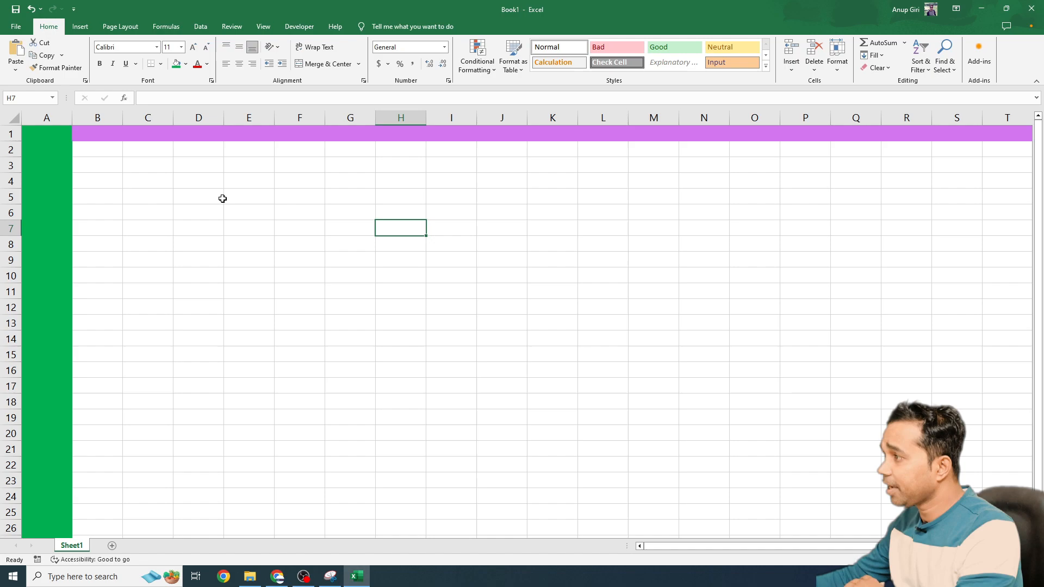
- Fill the range E4:H11 with green and remove that fill again
drag(244, 179, 403, 291)
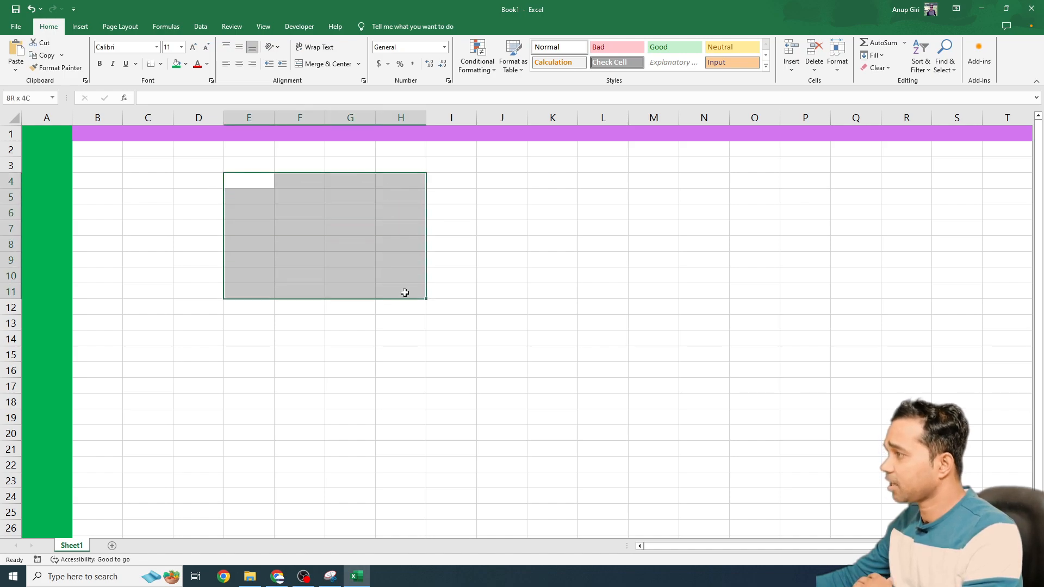
click(180, 71)
click(307, 321)
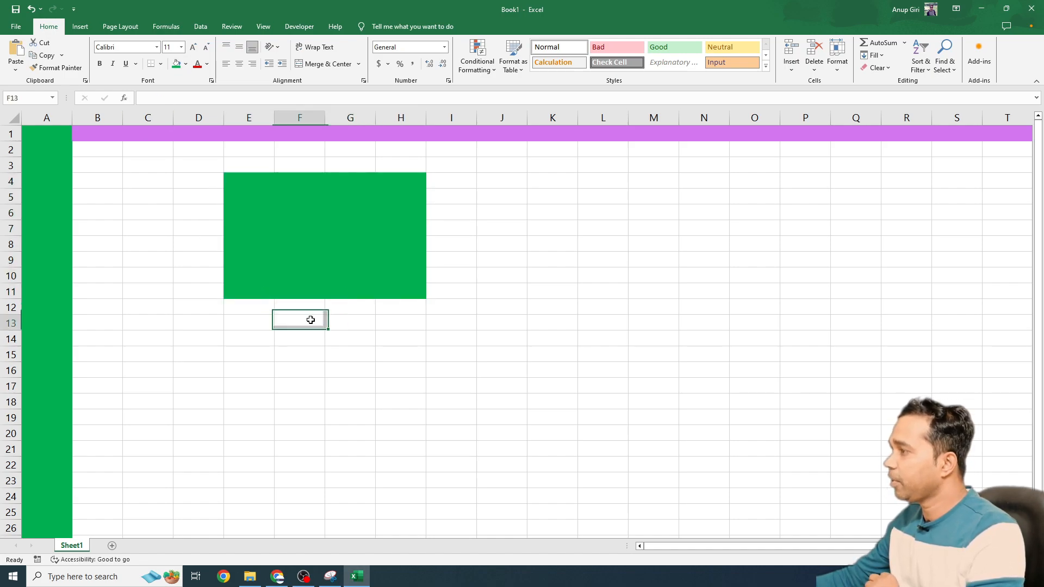
drag(229, 185, 402, 291)
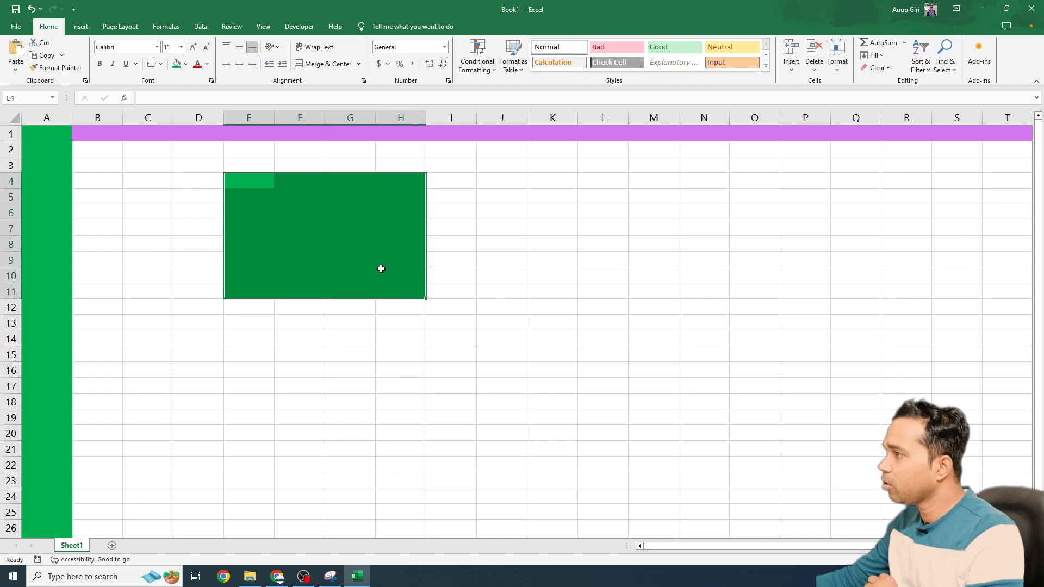
click(185, 64)
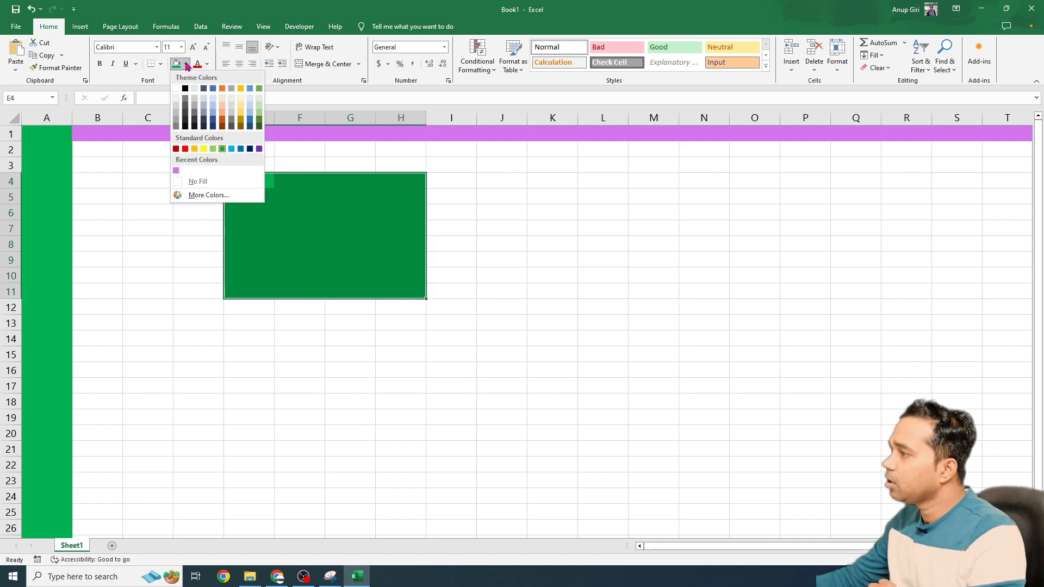
click(217, 181)
click(220, 228)
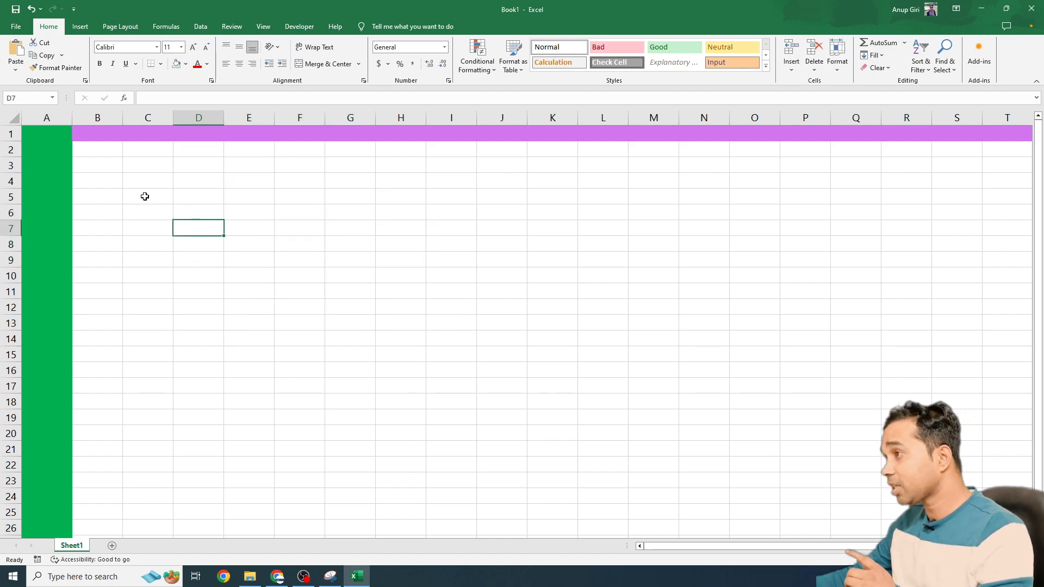
- Jump from cell A1 to the sheet's last column and last row, returning to A1 each time
click(38, 130)
key(ctrl+Right)
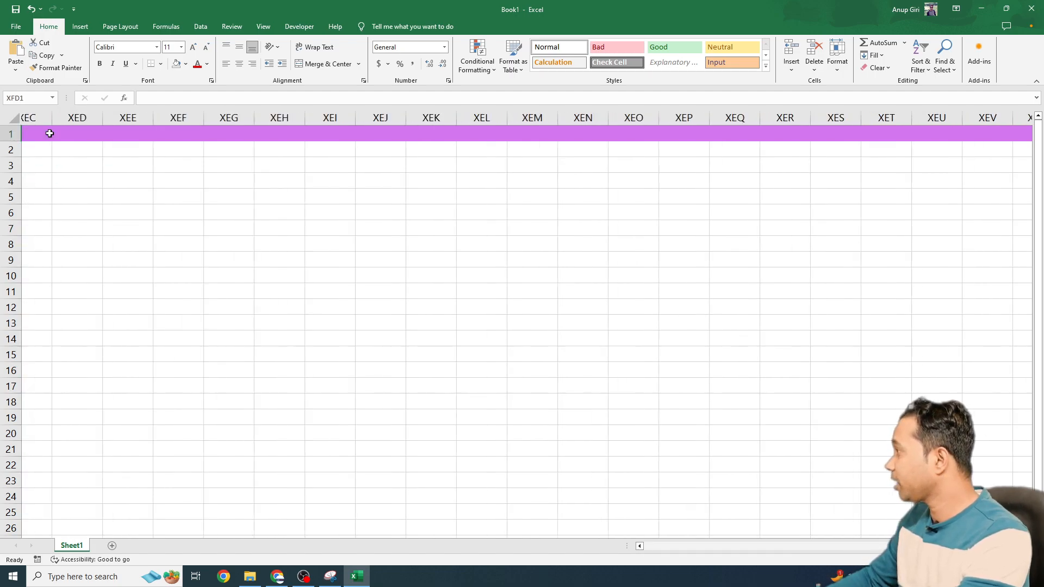
key(ctrl+Left)
key(ctrl+Down)
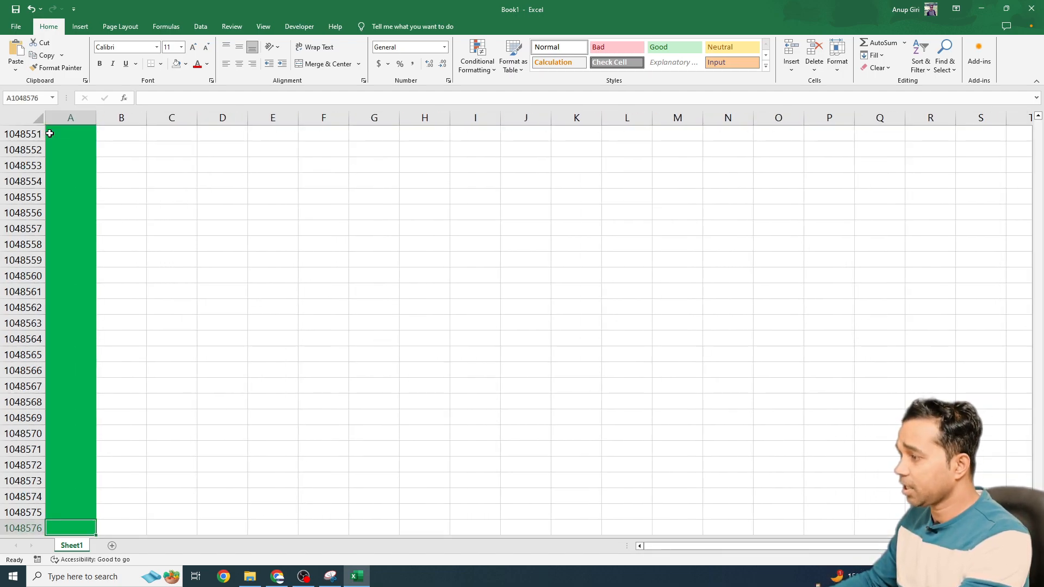
key(ctrl+Up)
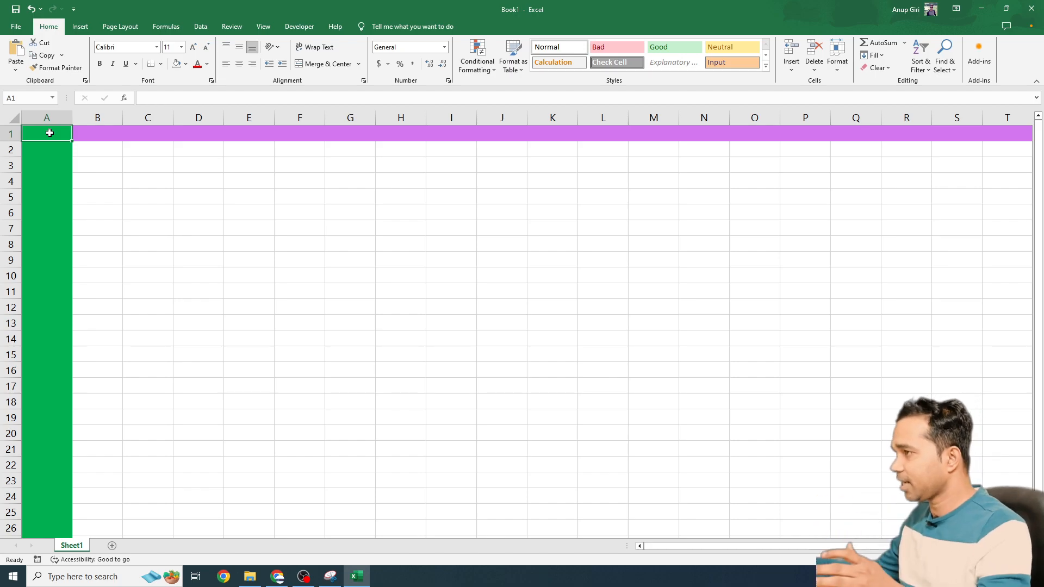
- Select the entire worksheet, starting from cell E5
click(263, 198)
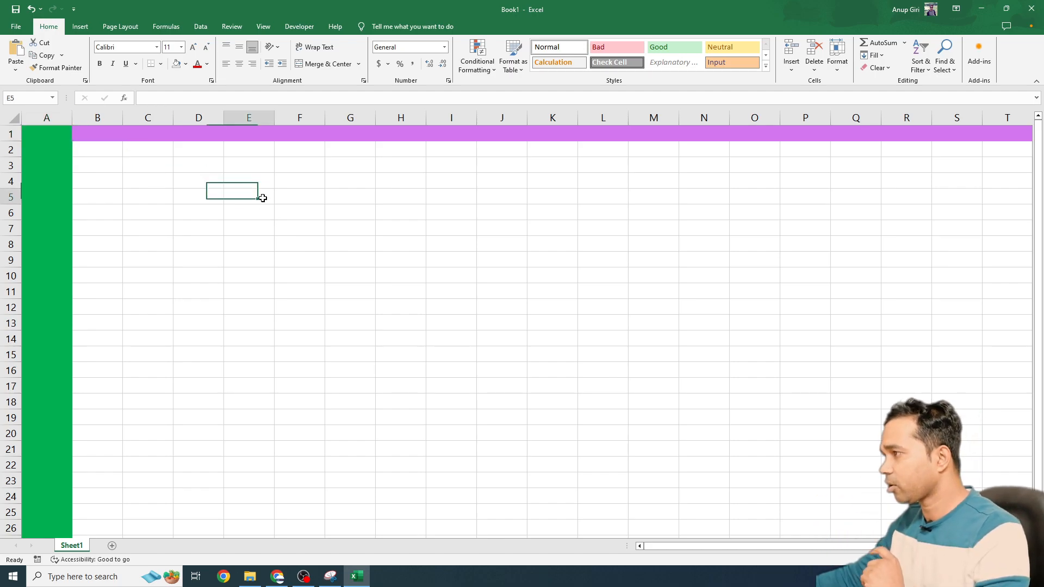
key(ctrl+a)
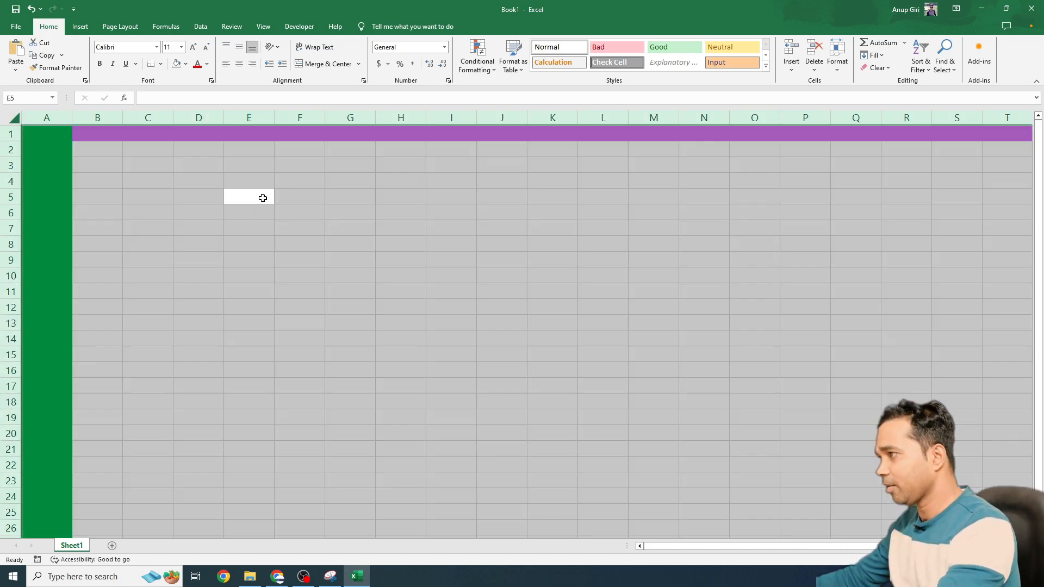
- Select the entire worksheet once more and return to the single cell F9
click(263, 198)
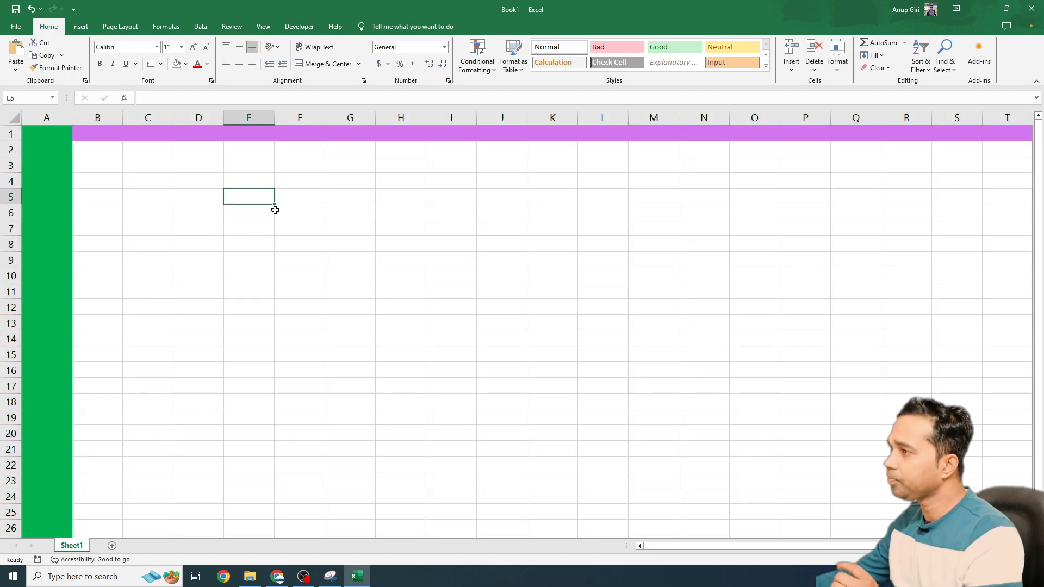
click(18, 118)
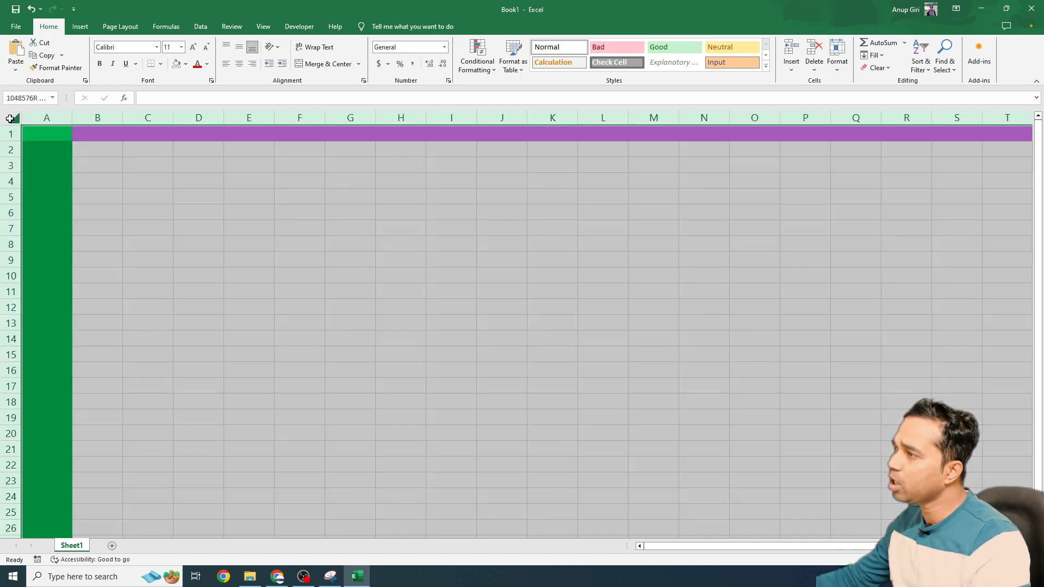
click(305, 260)
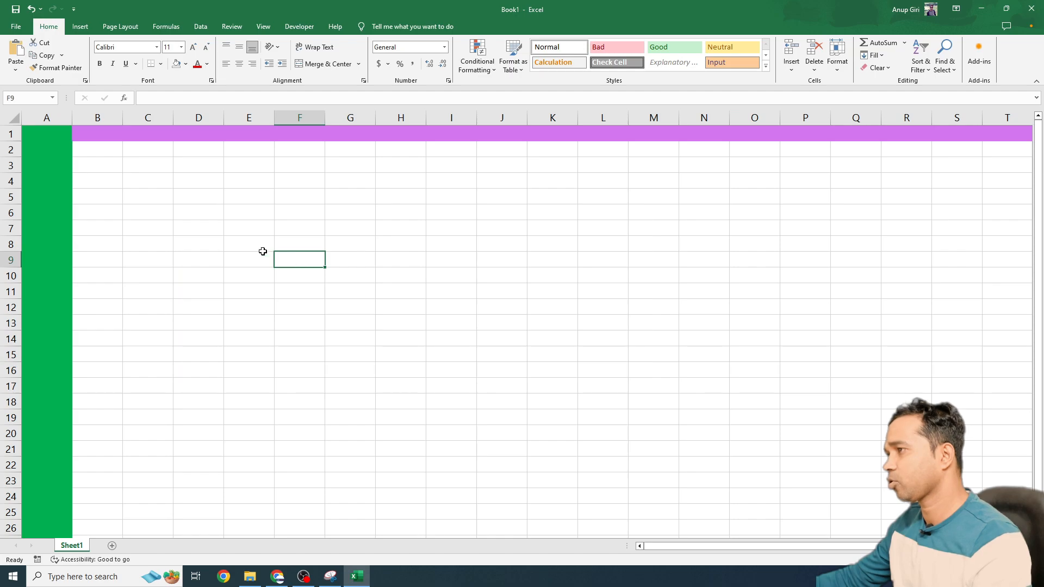
- Remove the fill colour from all cells of the entire worksheet
click(11, 121)
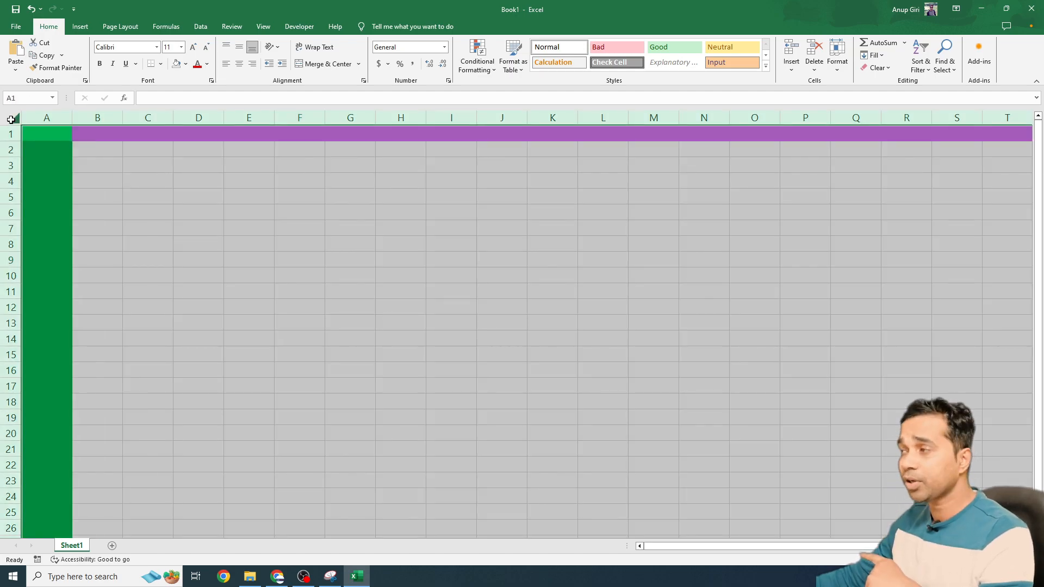
click(186, 65)
click(204, 180)
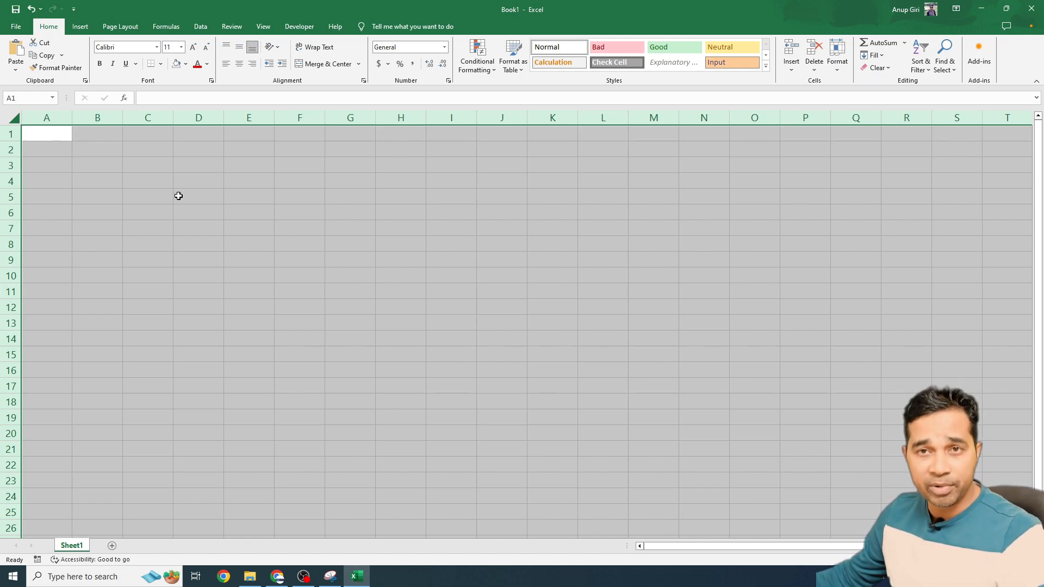
click(164, 187)
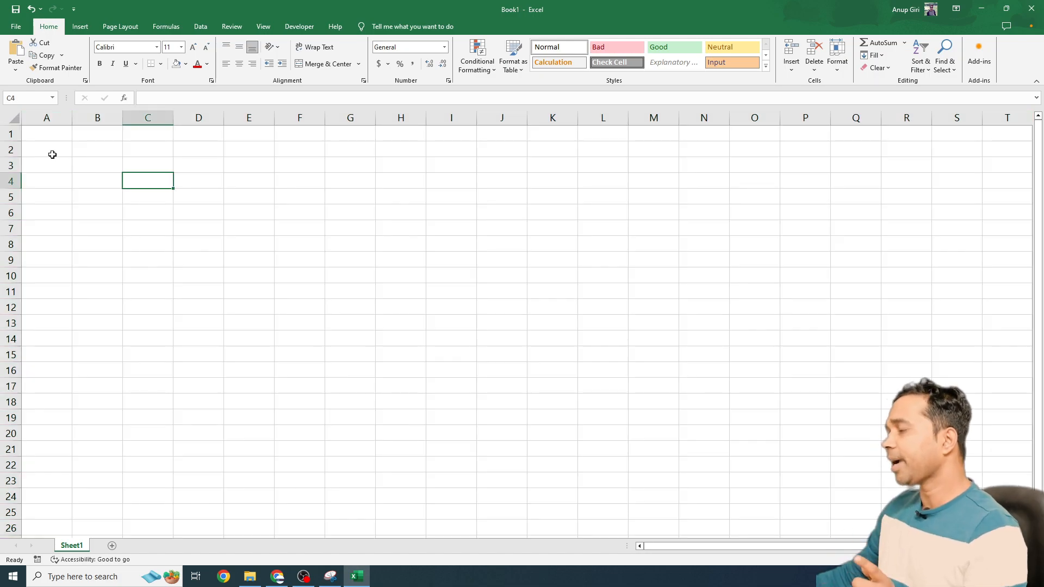
- Examine the cell addresses in the Name Box by selecting A1, stepping from A2 down to A7, and selecting B1 and C2
click(43, 135)
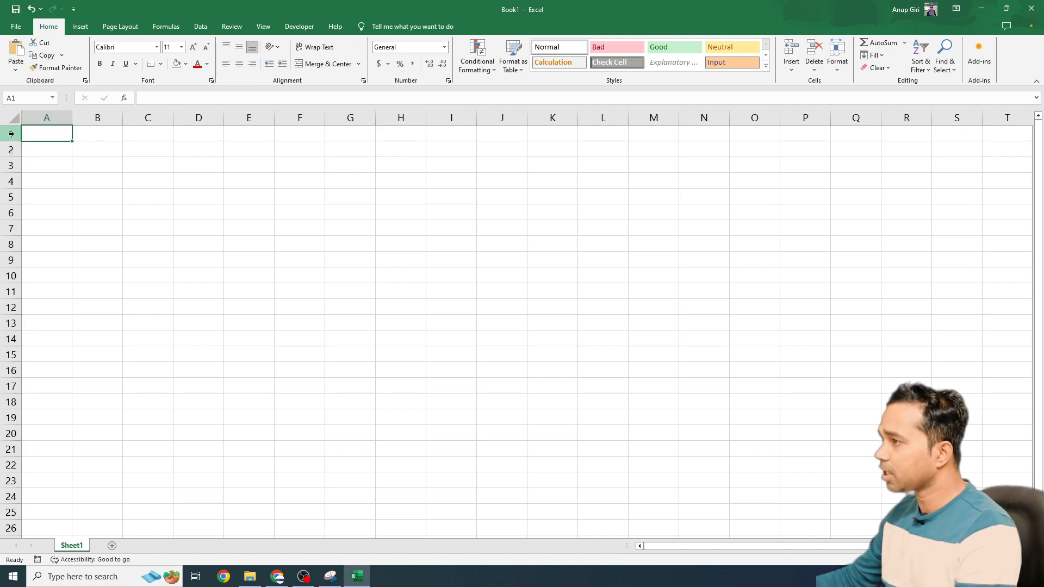
click(16, 98)
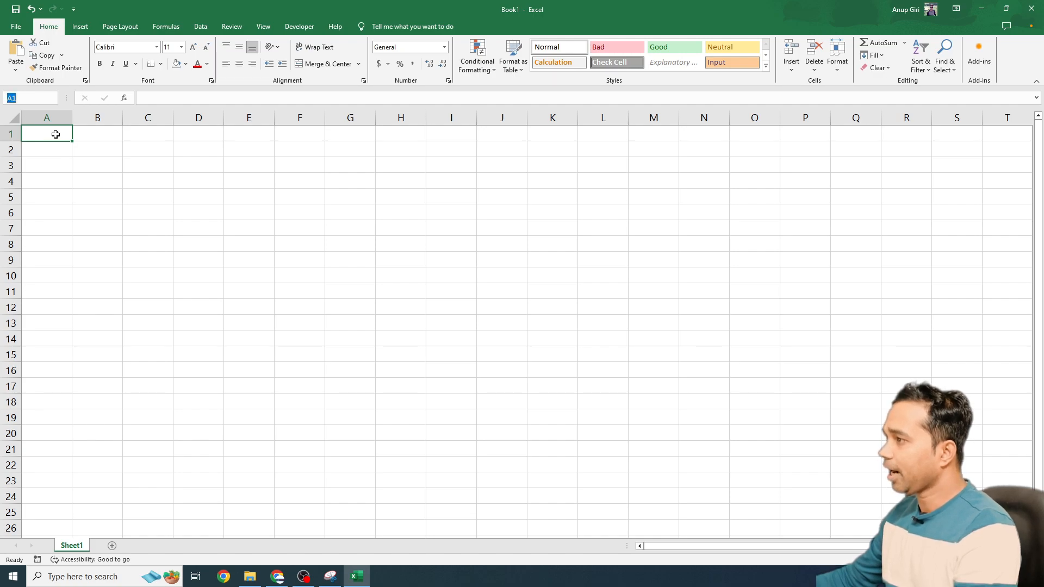
click(48, 151)
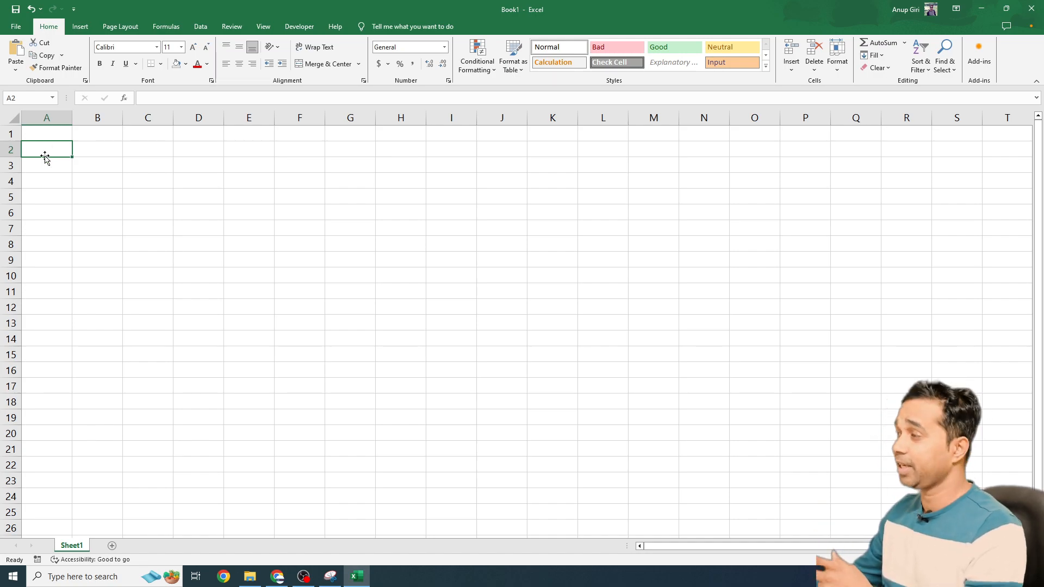
key(Down)
key(Down)
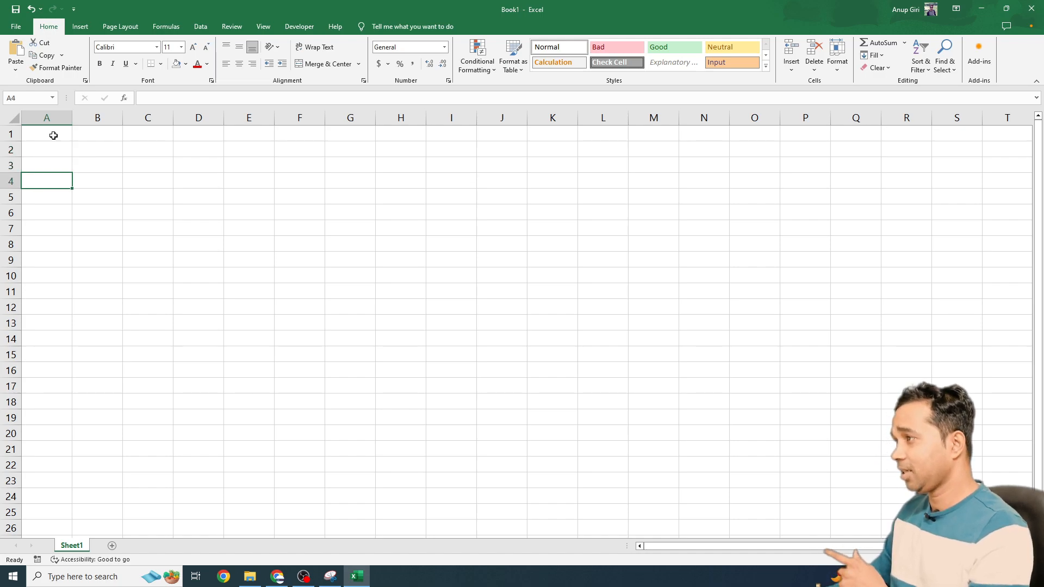
key(Down)
key(Down)
key(Down)
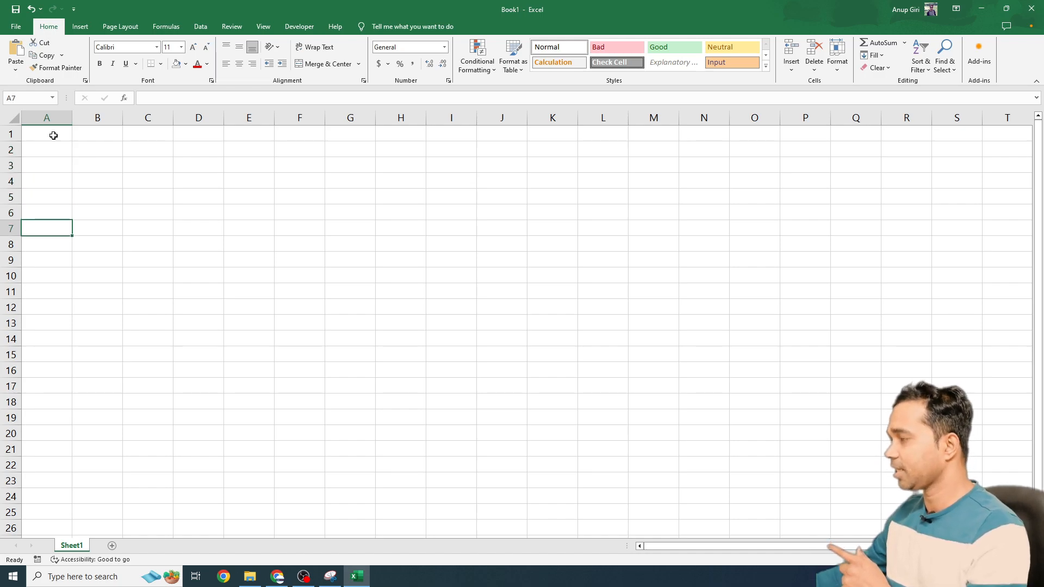
click(95, 134)
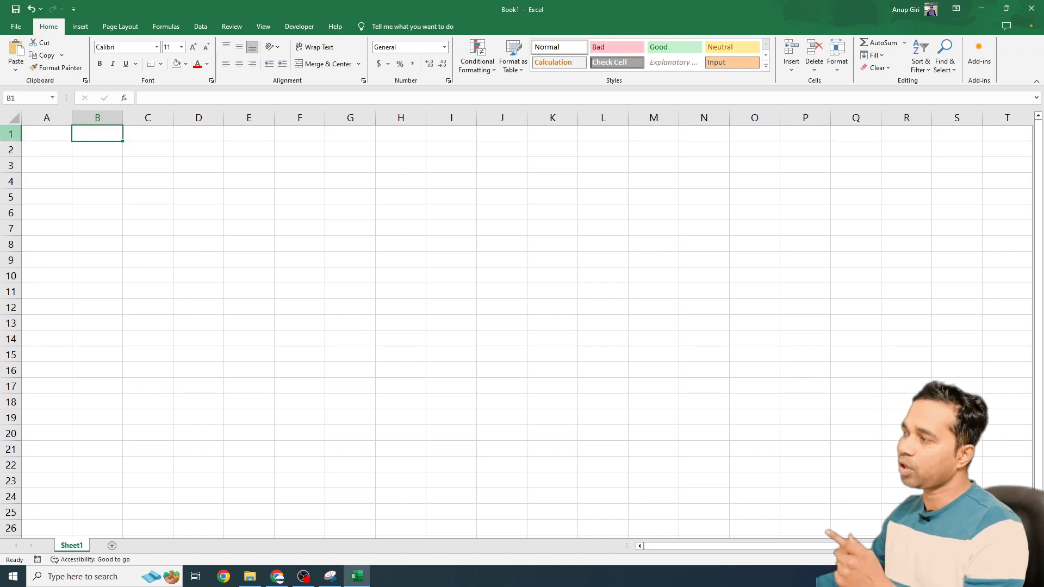
drag(122, 137, 144, 142)
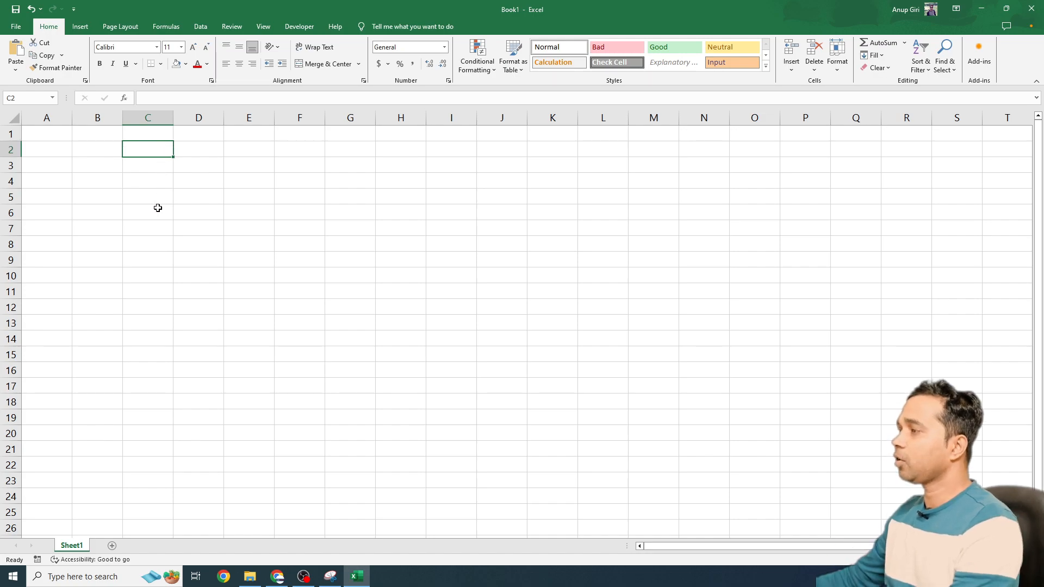
- Enter the dates 6-1-2023 in cell A1 and 7-1-2023 in cell A2
click(57, 136)
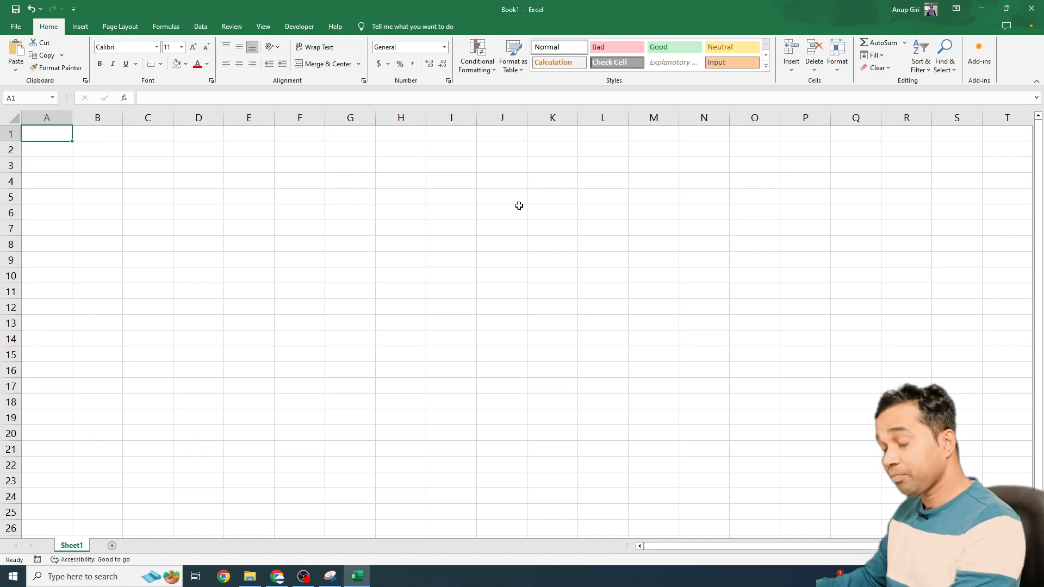
key(ctrl+z)
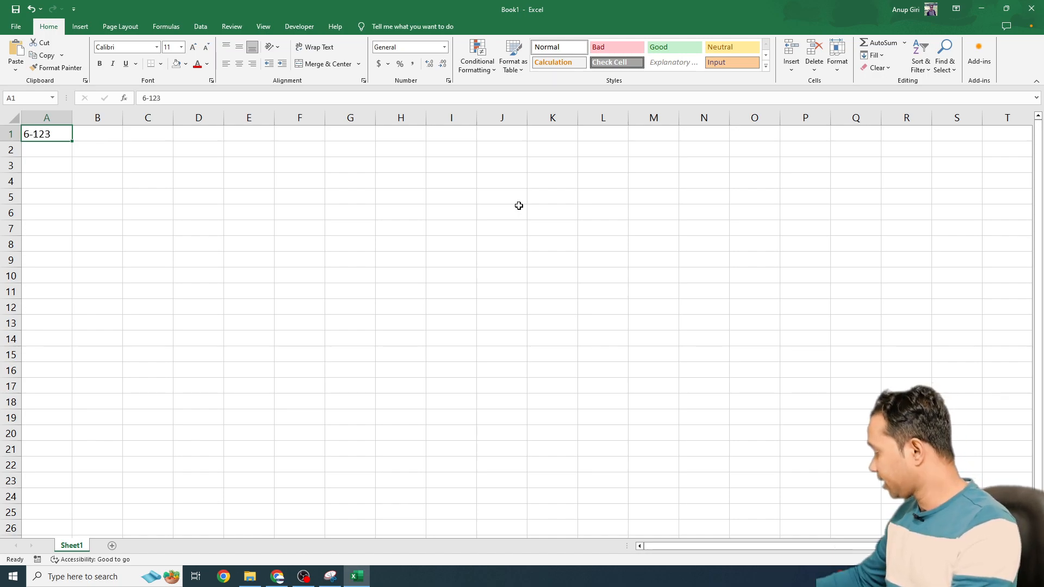
text(6-1-2023)
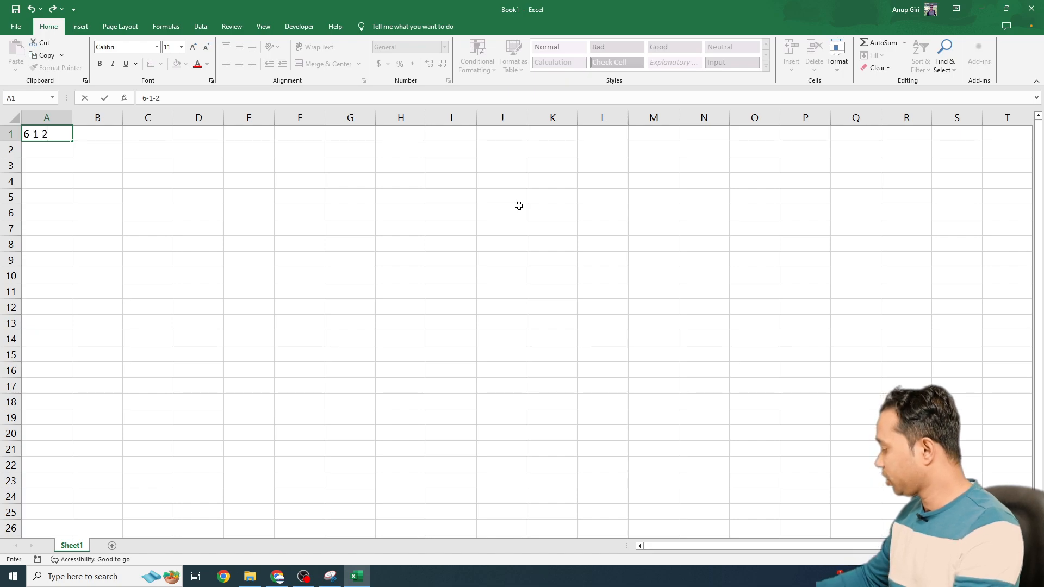
key(Return)
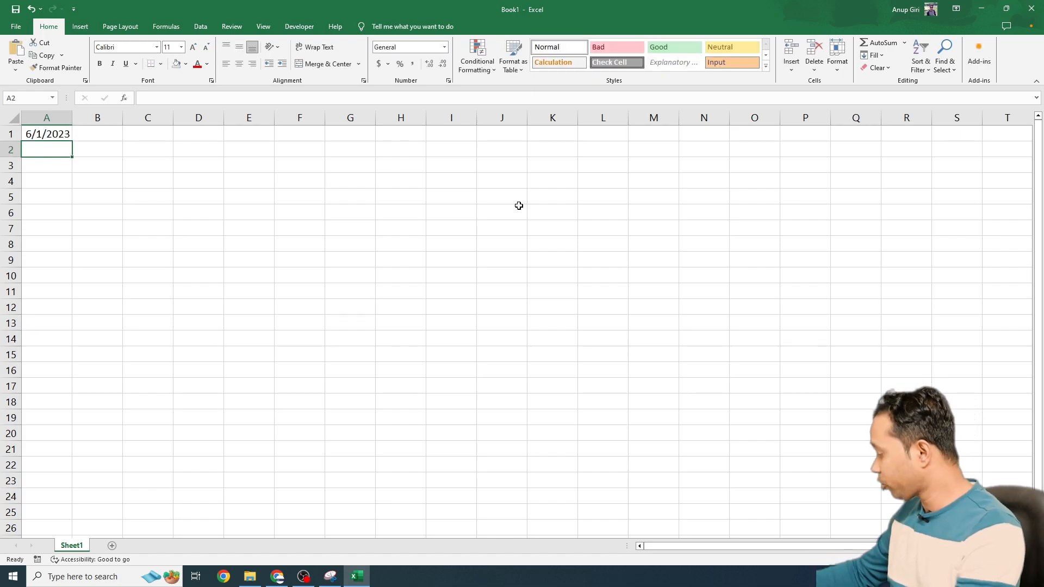
text(7-1-2023)
key(Return)
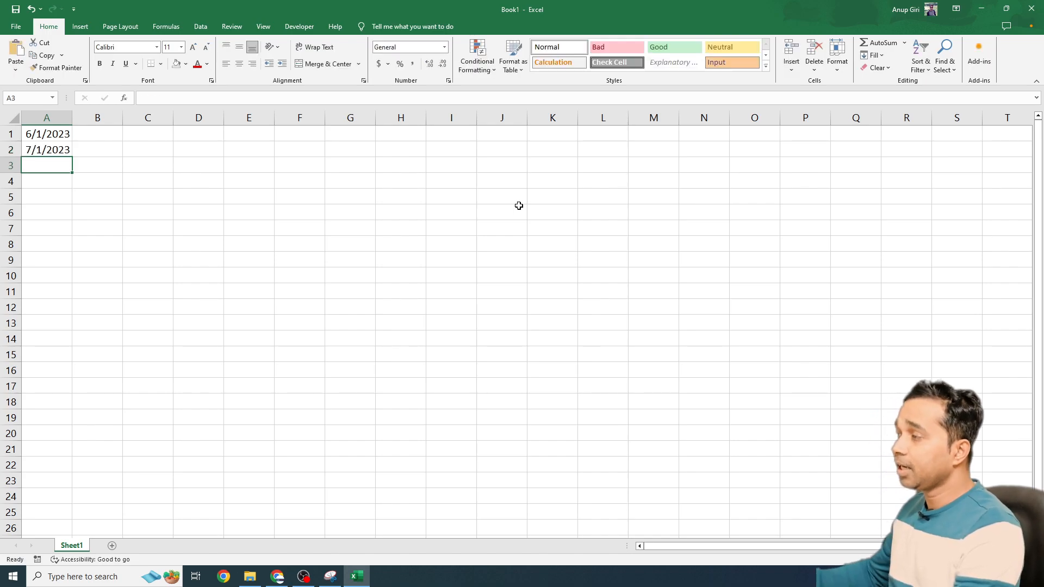
- Extend the date series from A1:A2 down to A8 and widen column A to fit the dates
drag(53, 136, 57, 153)
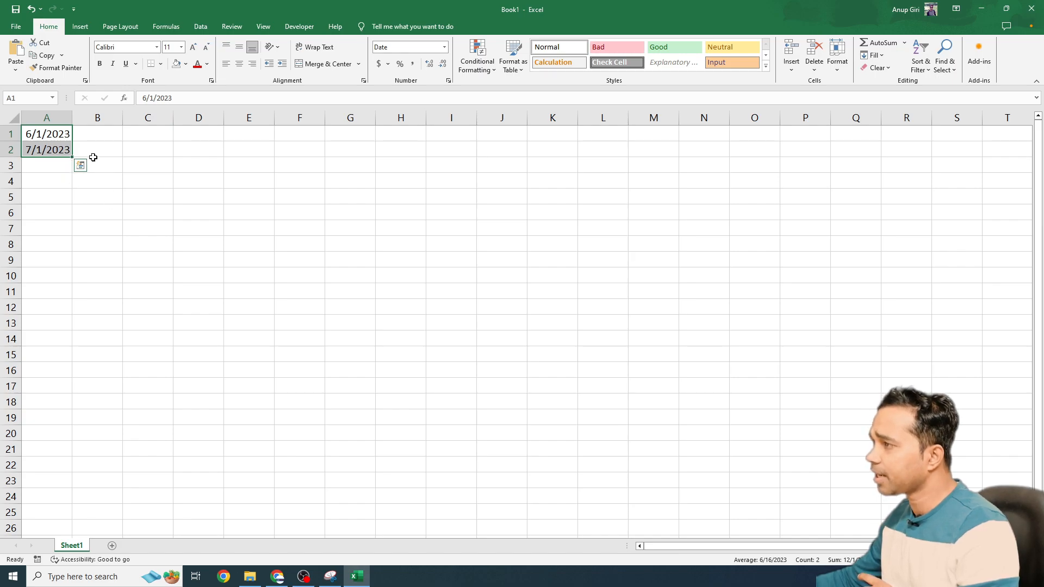
scroll(91, 240, up, 3)
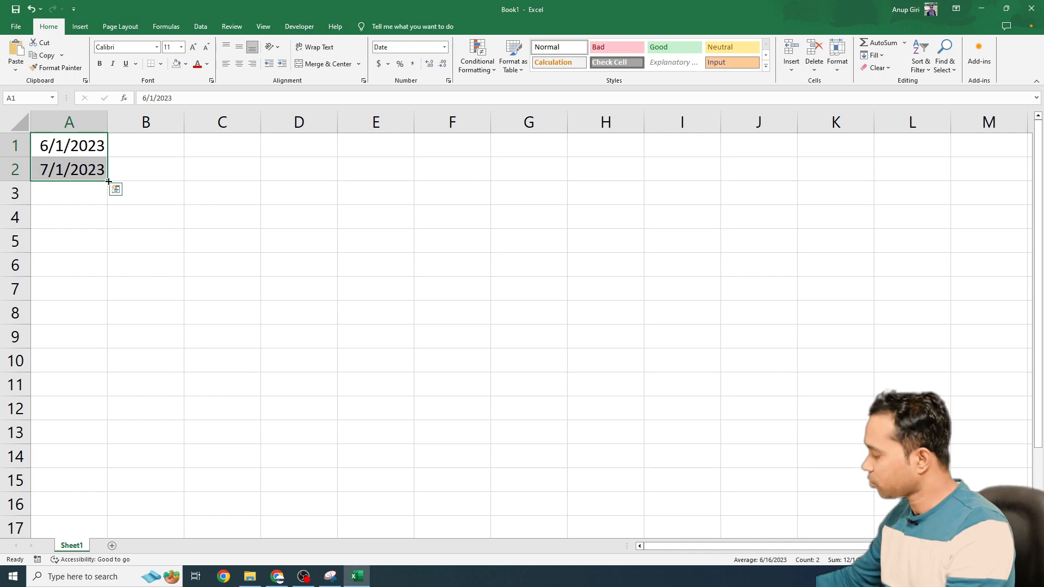
drag(109, 181, 112, 338)
drag(108, 121, 129, 119)
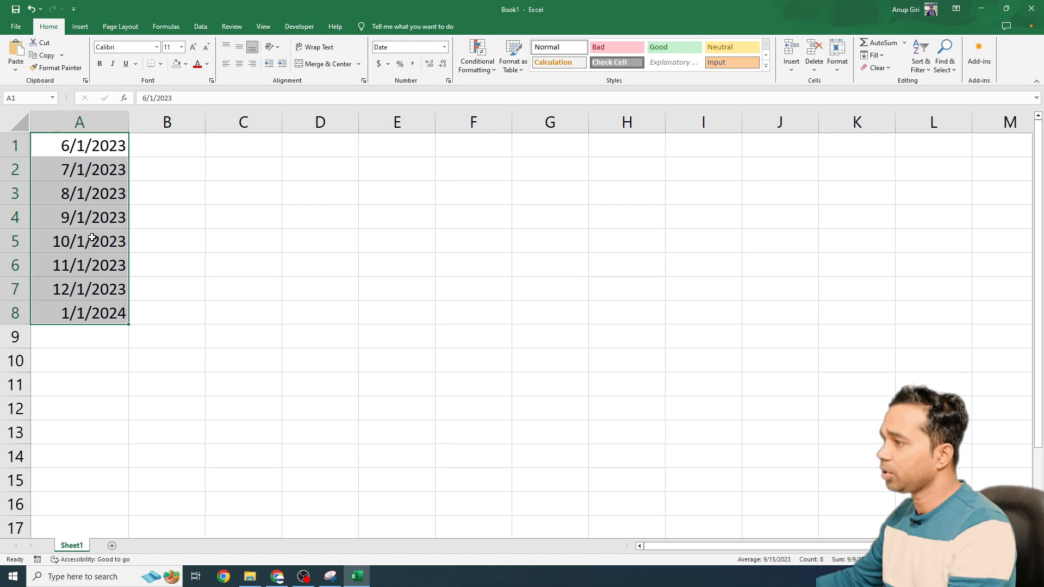
click(83, 312)
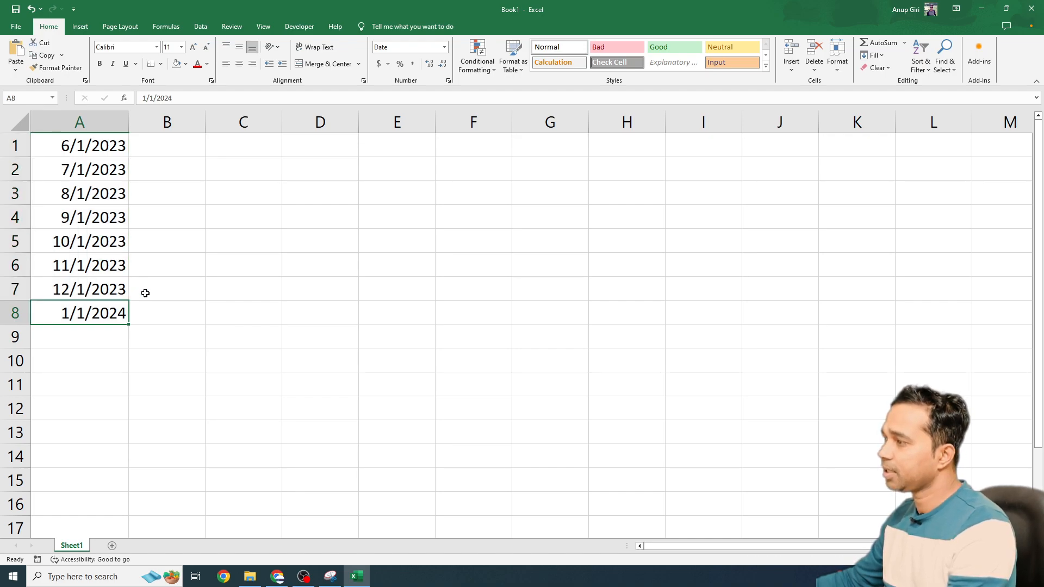
click(233, 314)
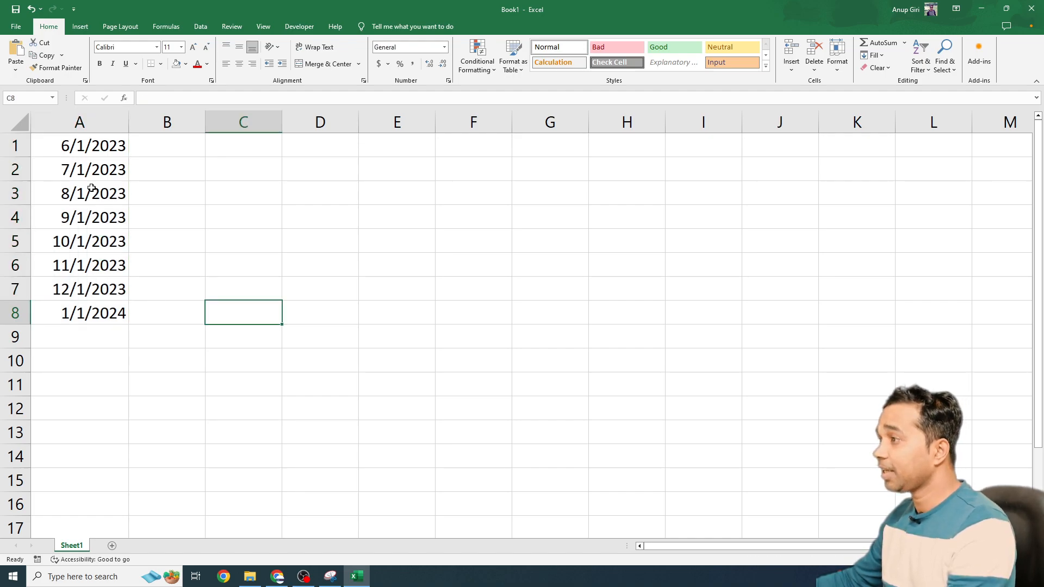
click(101, 147)
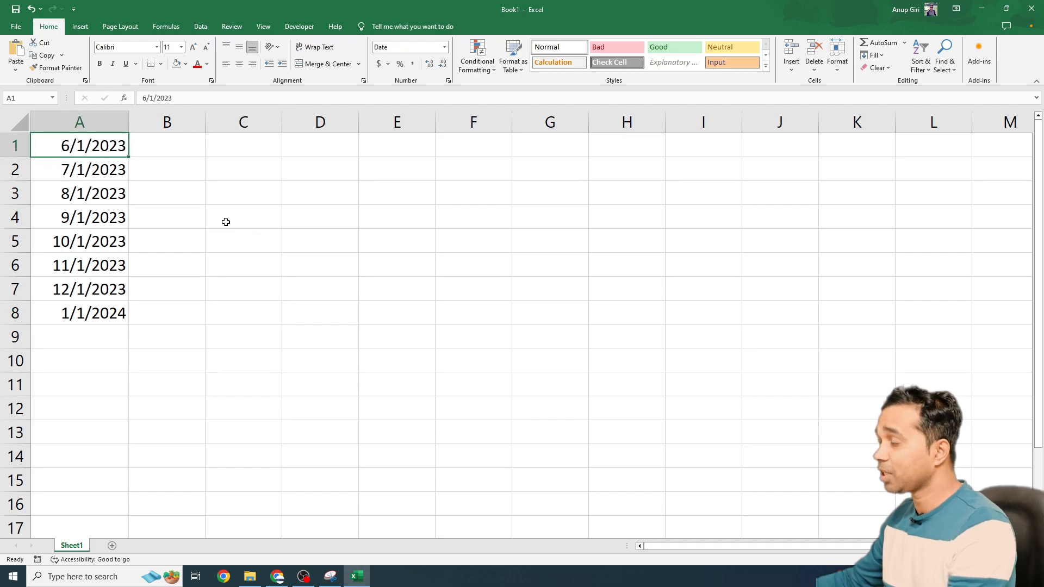
- Format the dates in A1:A8 with the second 14-Mar-12 date type, which uses a two-digit day
scroll(228, 226, up, 2)
scroll(229, 227, down, 4)
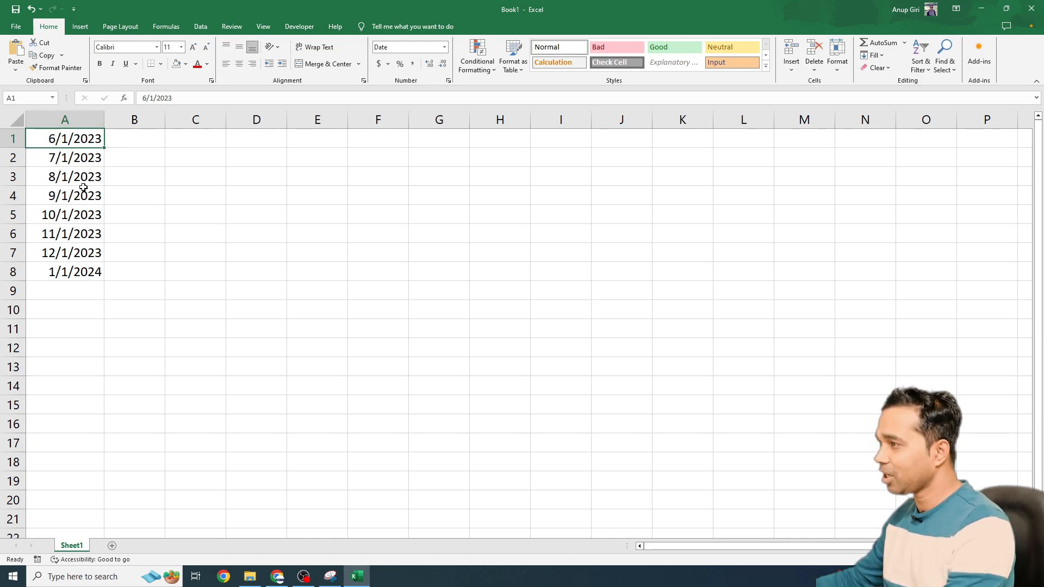
drag(59, 138, 77, 279)
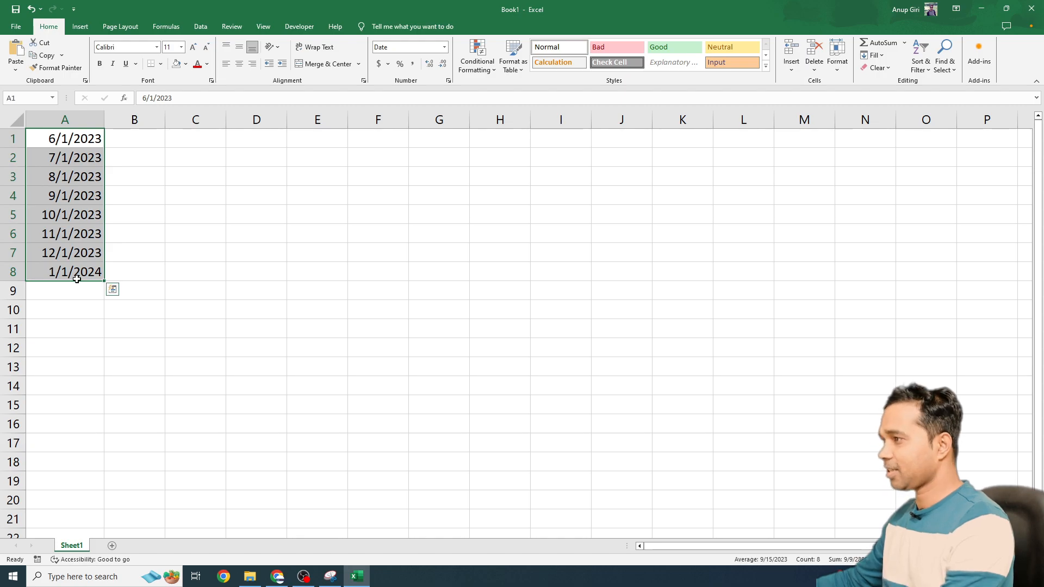
right_click(73, 181)
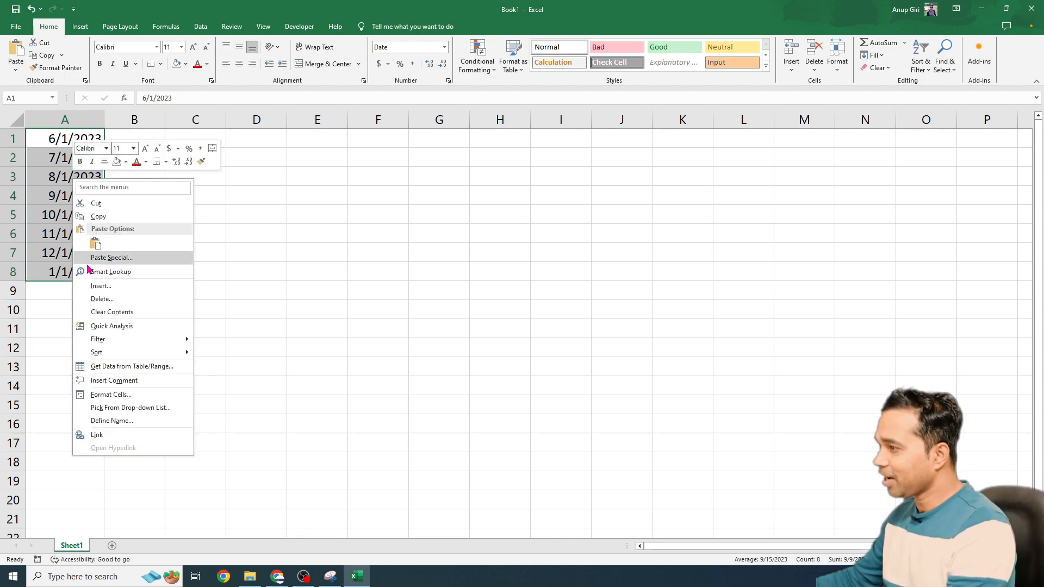
mouse_move(115, 354)
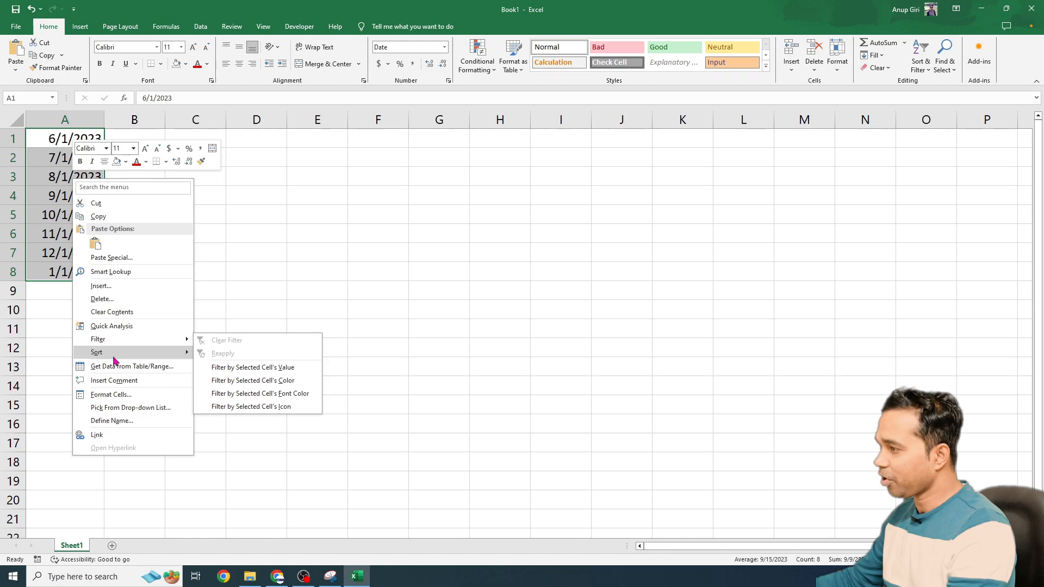
click(118, 395)
drag(133, 262, 532, 184)
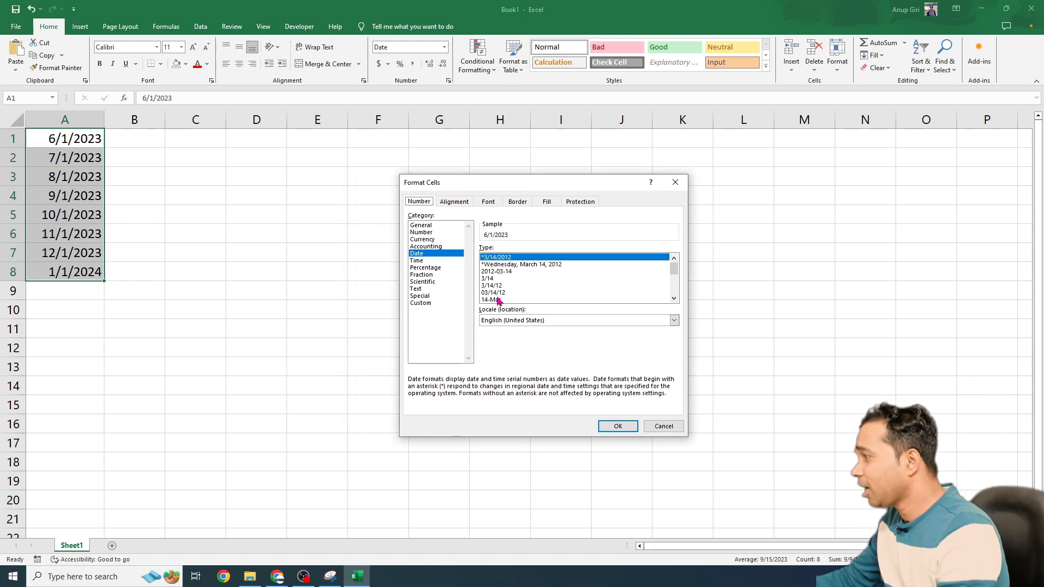
click(510, 265)
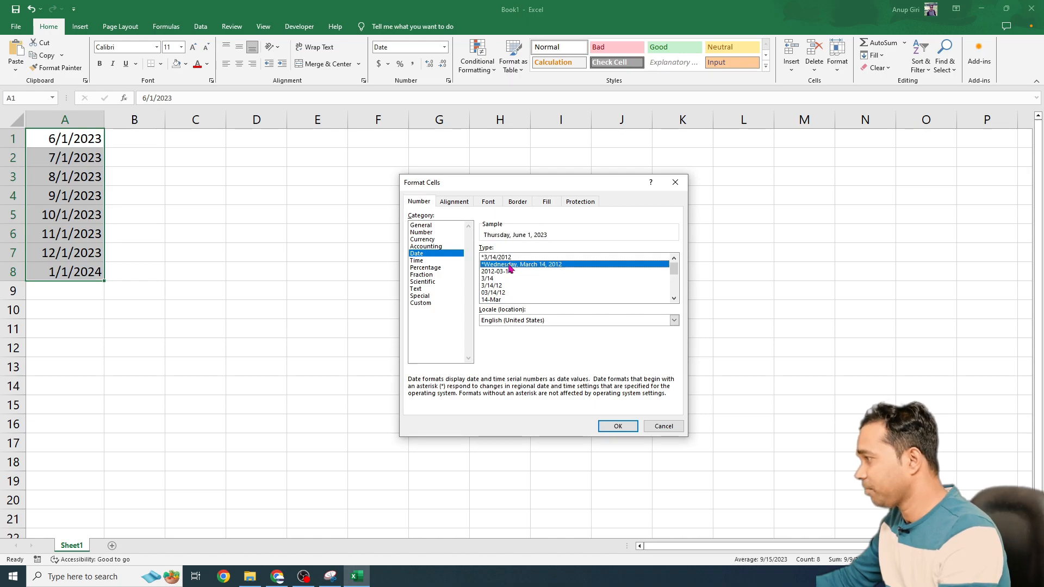
click(503, 273)
scroll(503, 276, down, 2)
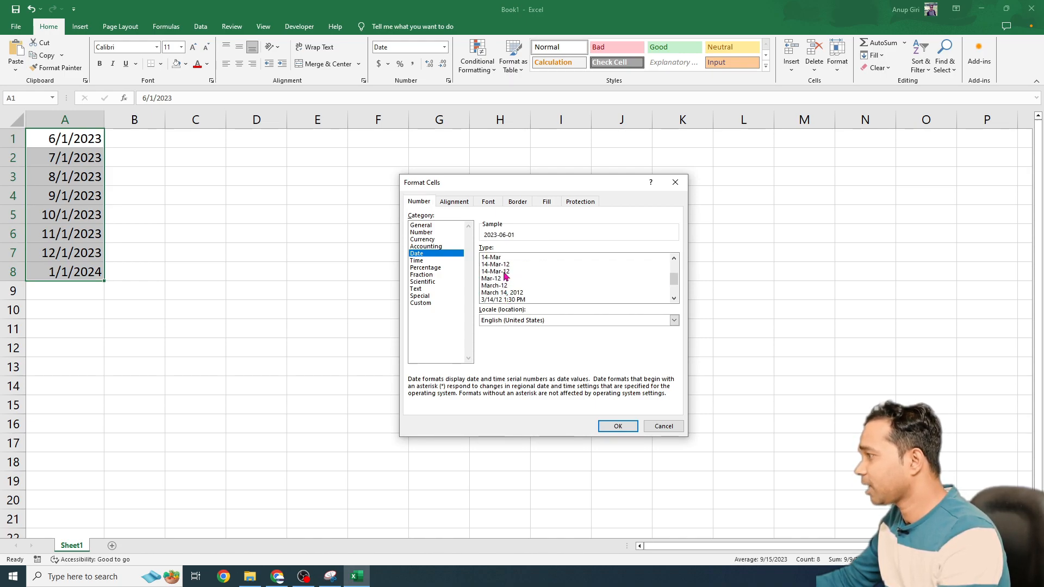
click(505, 272)
click(614, 427)
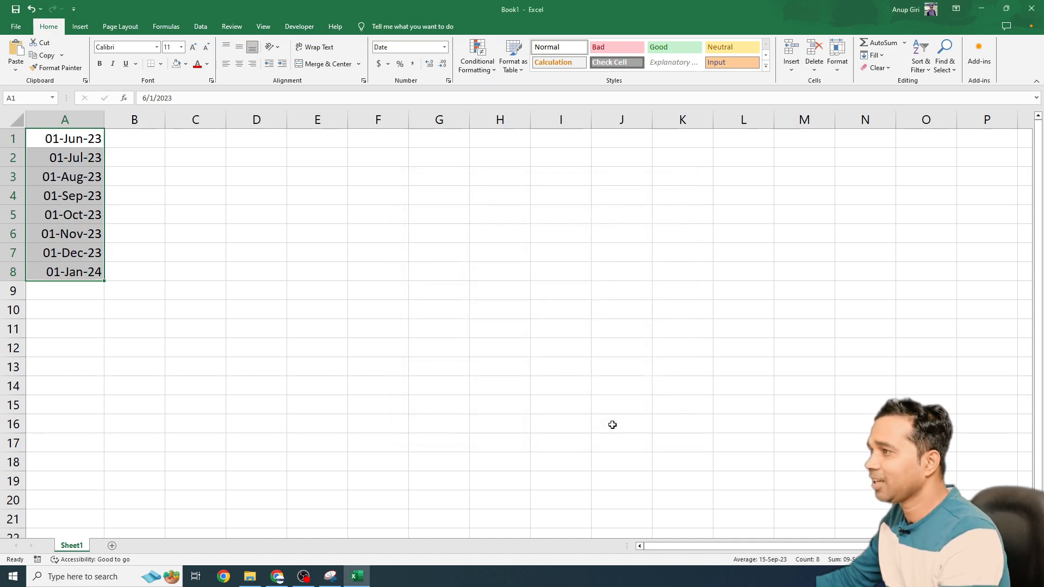
click(175, 309)
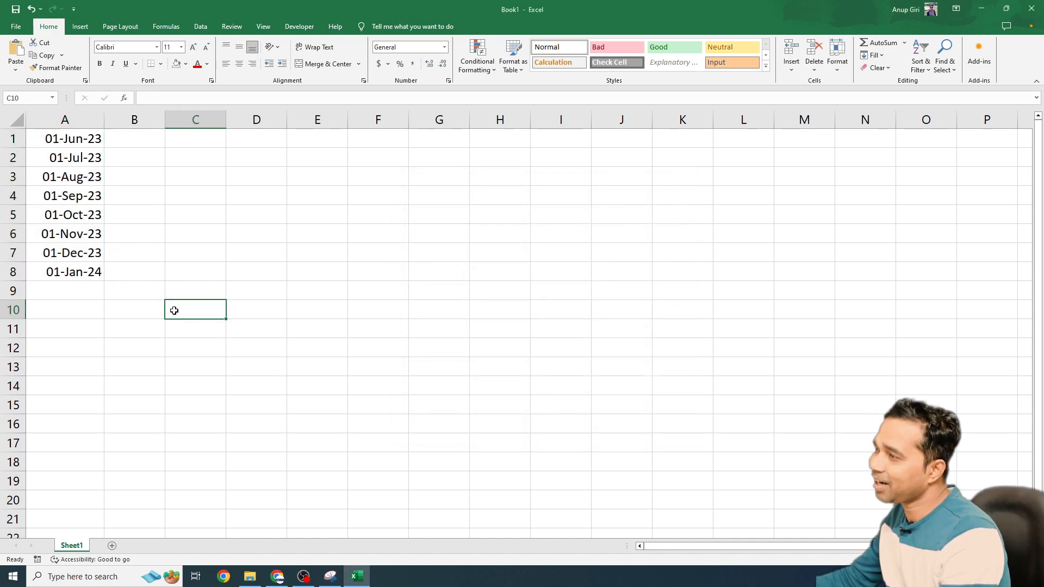
- Replace the dates in A1 and A2 with 1-6-23 and 1-7-23
click(78, 138)
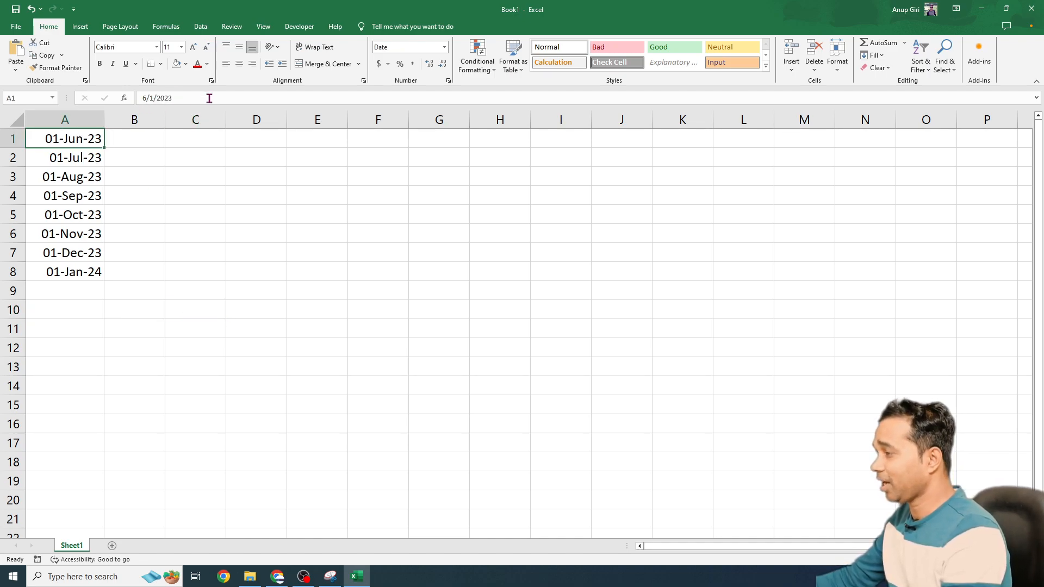
text(1-6)
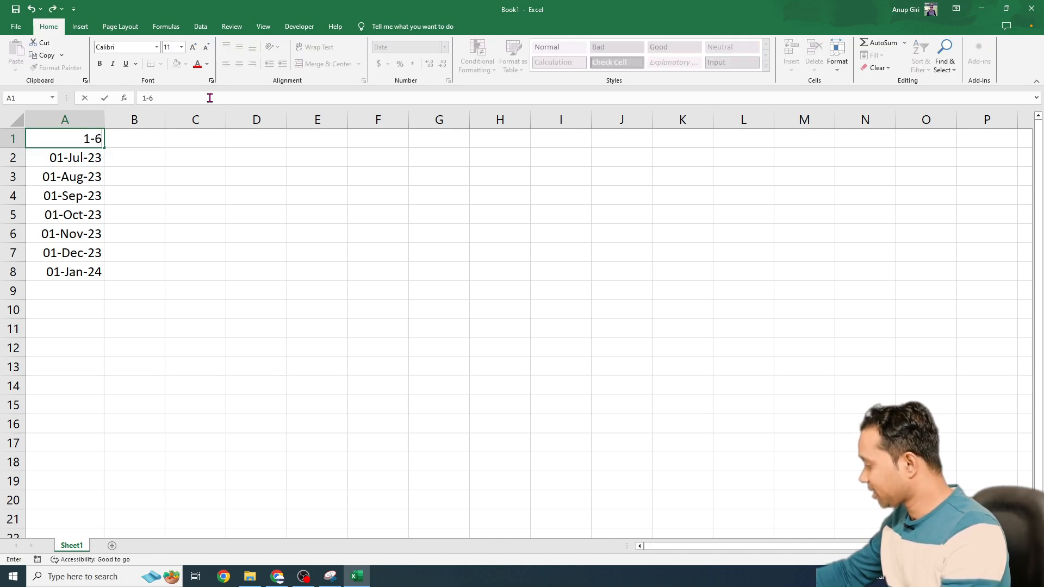
text(-23)
key(Return)
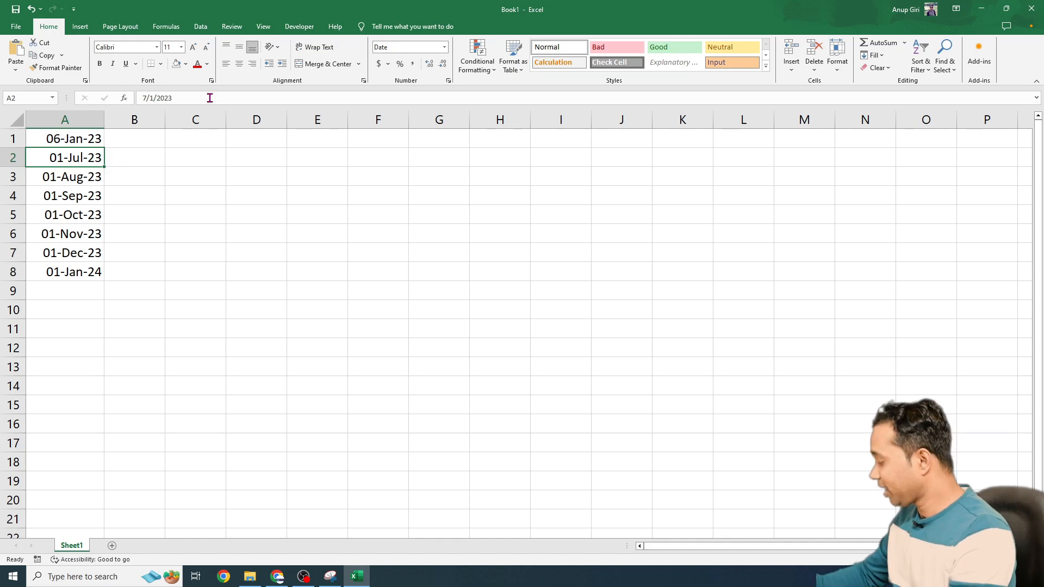
text(1-7)
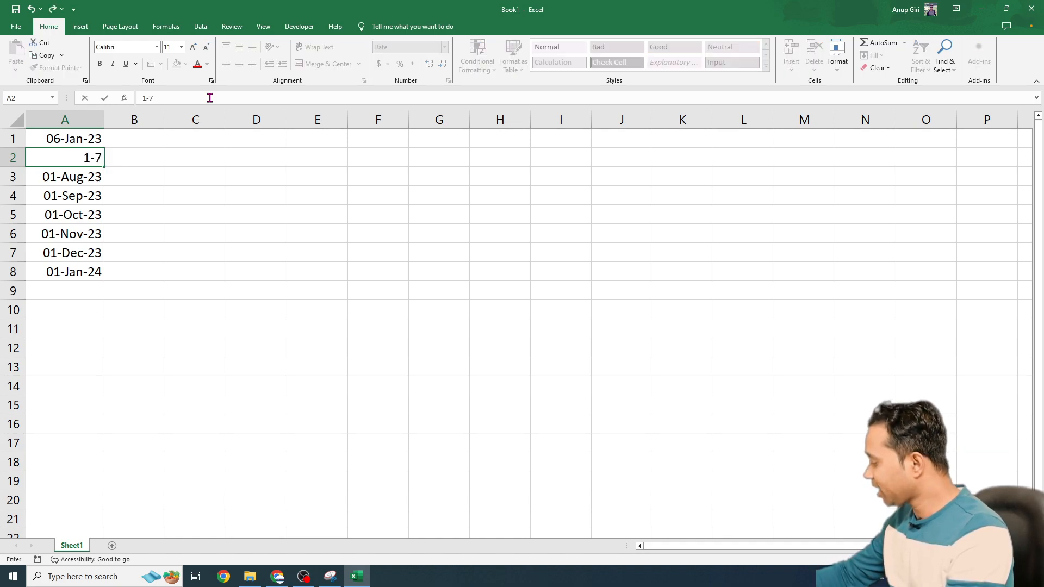
text(-23)
key(Return)
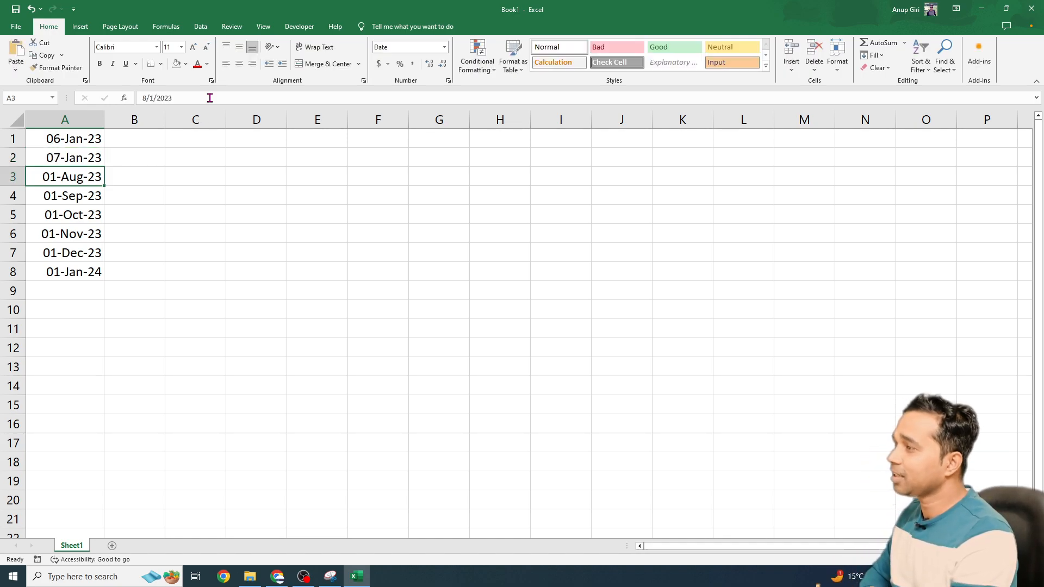
- Extend the daily date series from A1:A2 down to A11, overwriting the old dates
drag(67, 140, 104, 256)
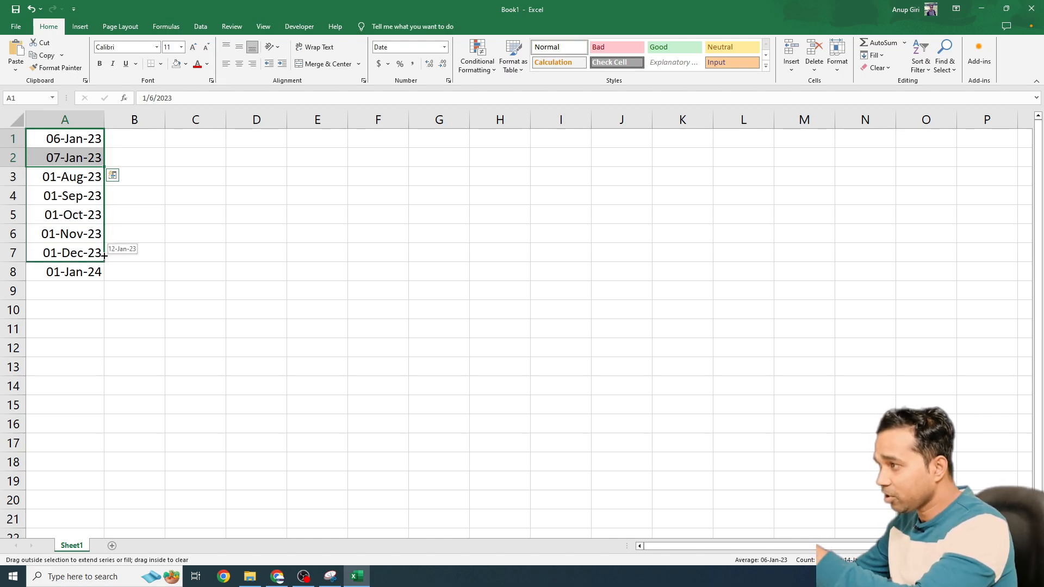
drag(104, 267, 105, 341)
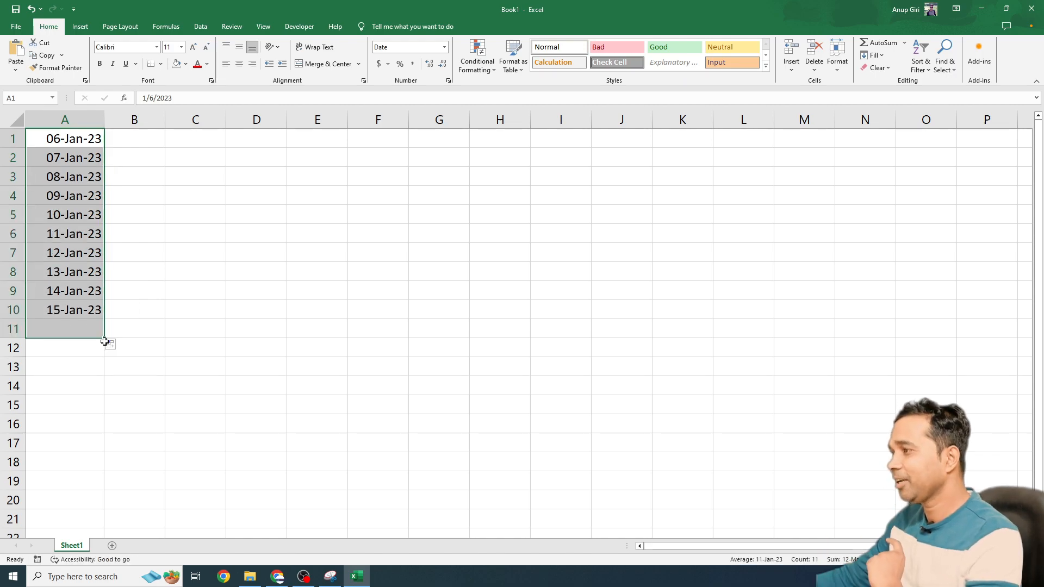
click(181, 269)
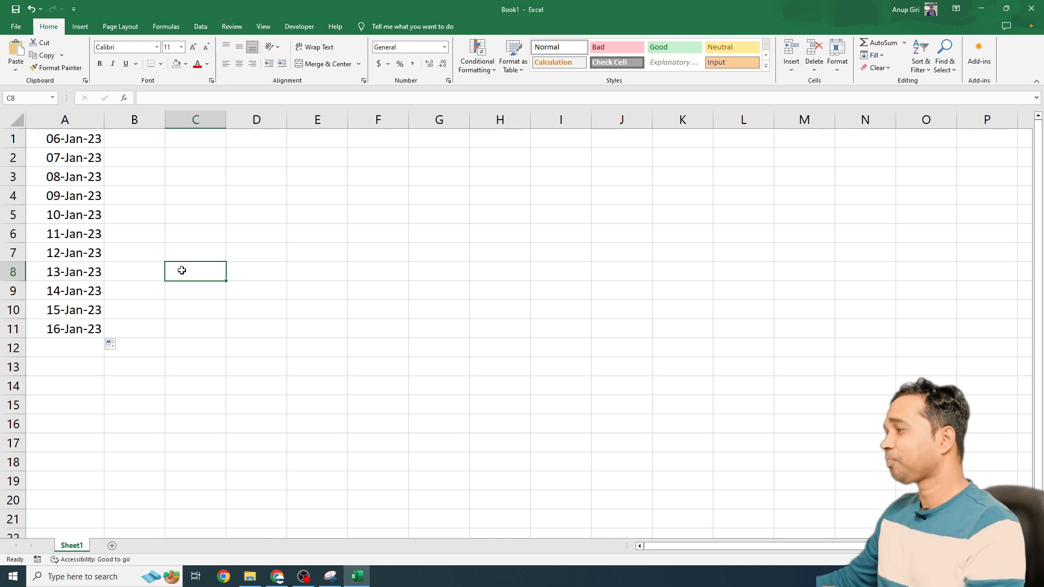
- Insert a blank row above the first date, and undo the insertion
click(74, 142)
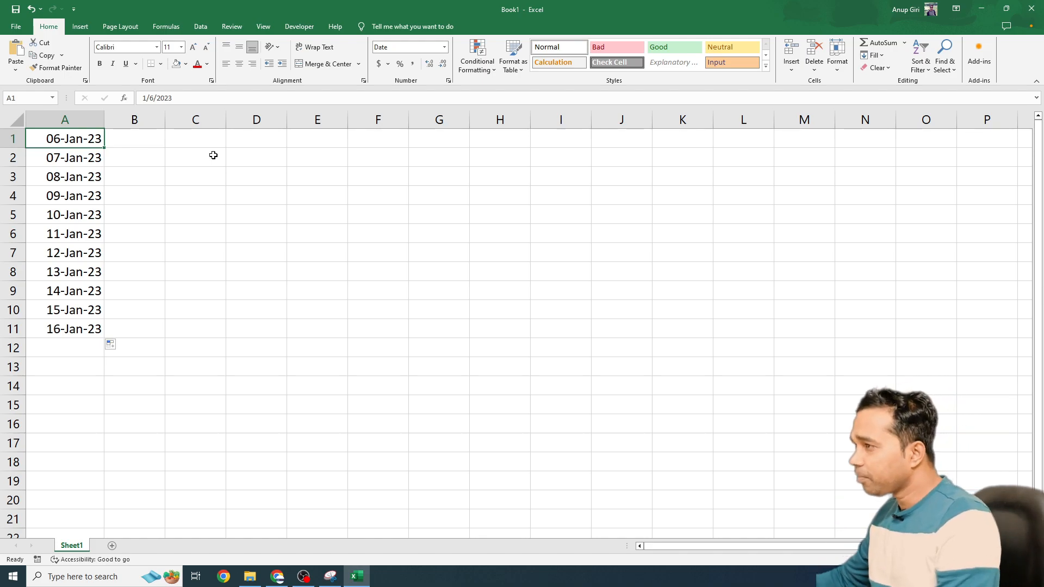
click(15, 137)
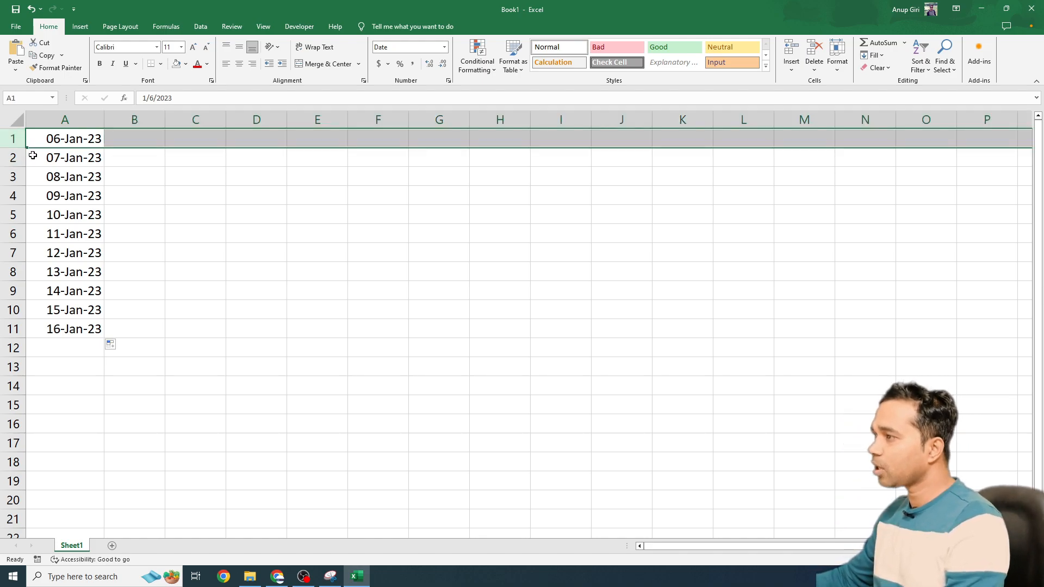
right_click(40, 138)
right_click(31, 141)
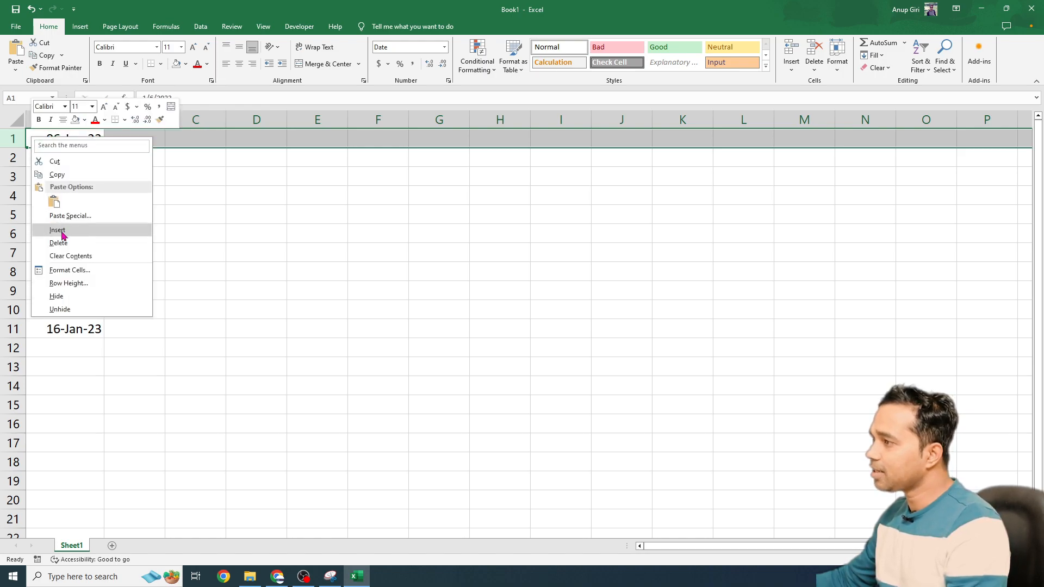
click(57, 231)
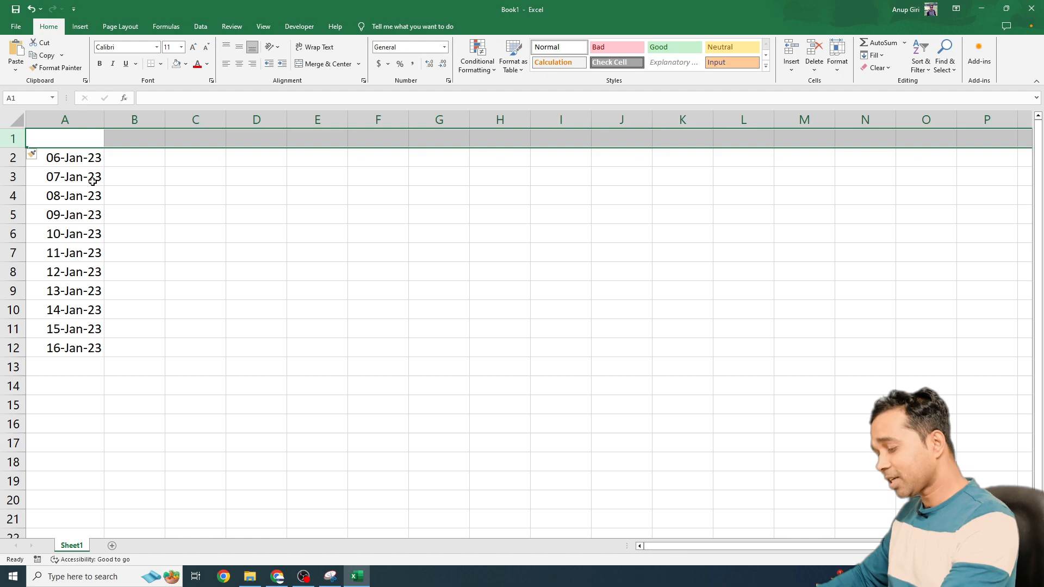
key(ctrl+z)
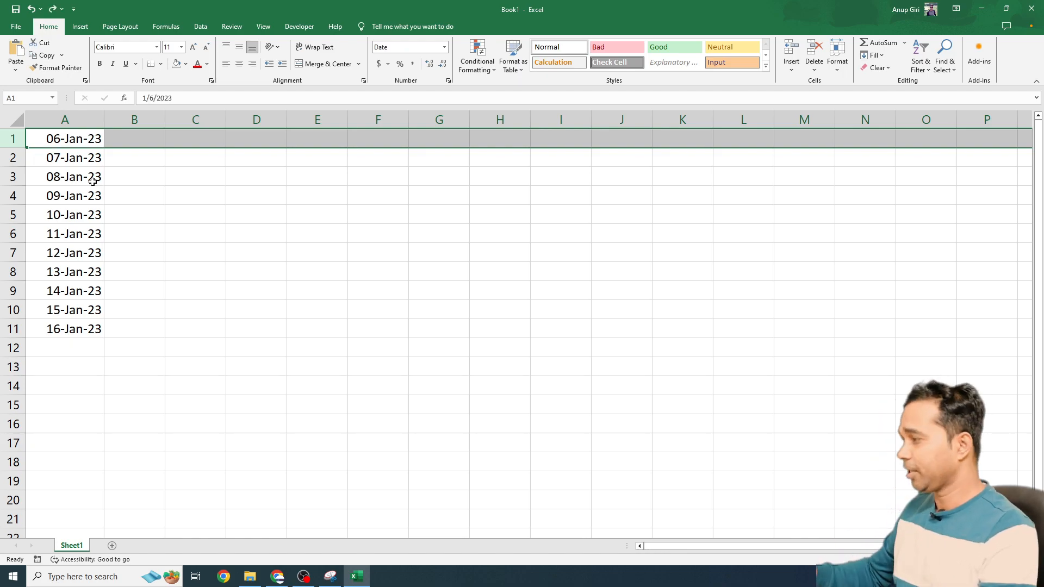
- Select the whole first row from cell A1 and insert a blank row above the dates
key(Right)
key(Left)
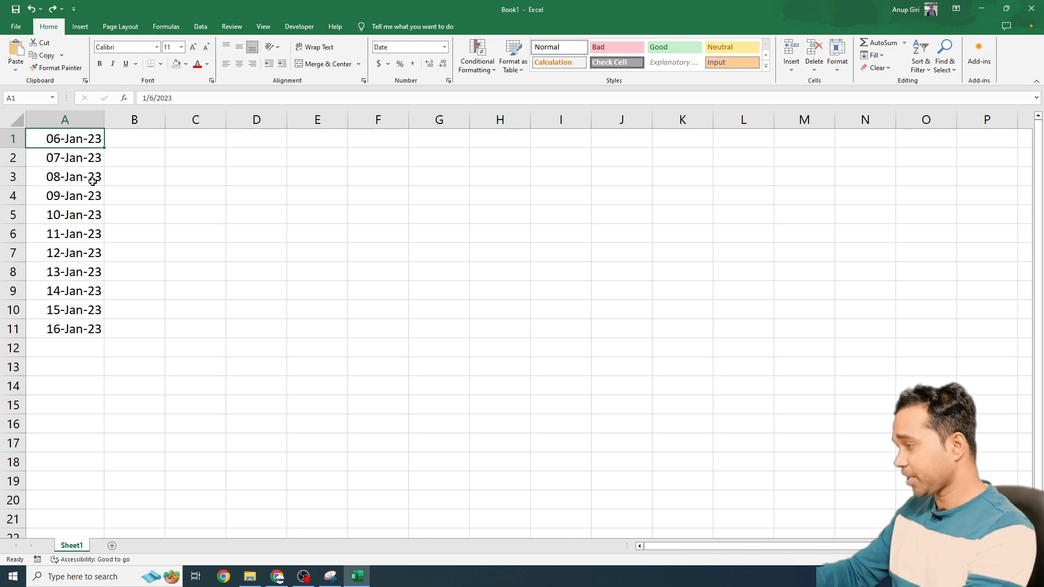
key(shift+space)
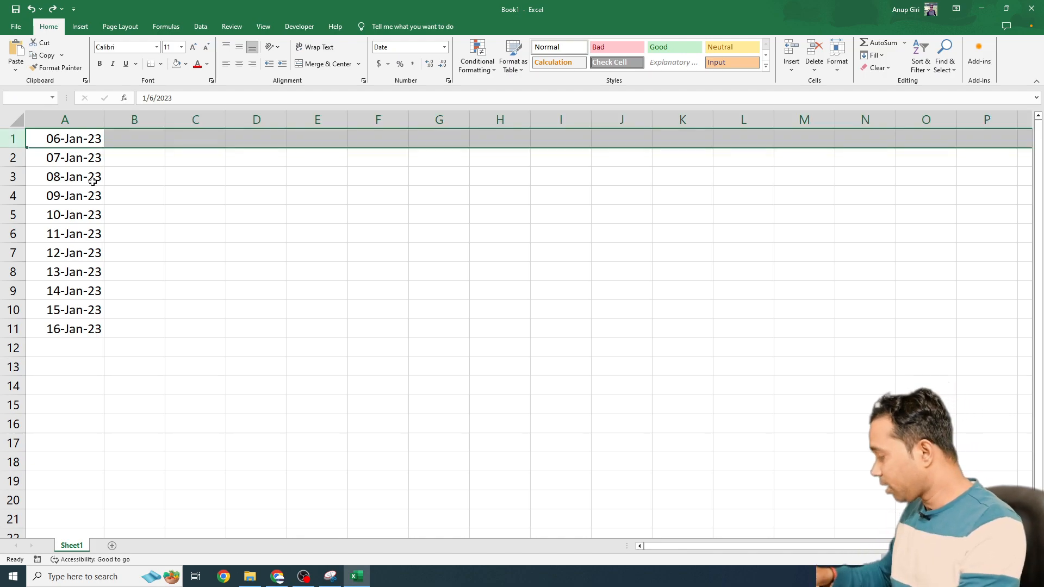
key(ctrl+shift+plus)
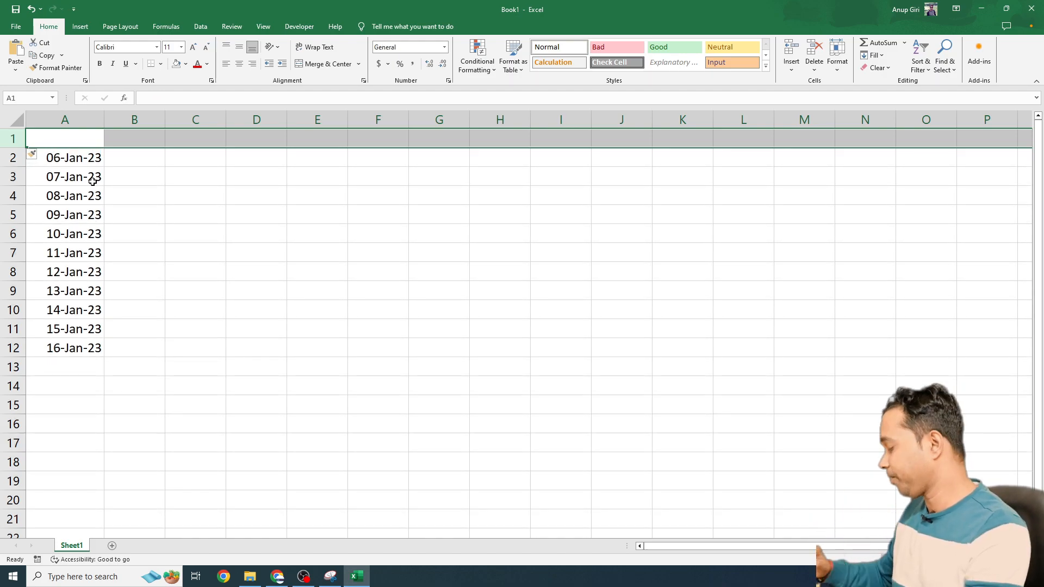
key(Left)
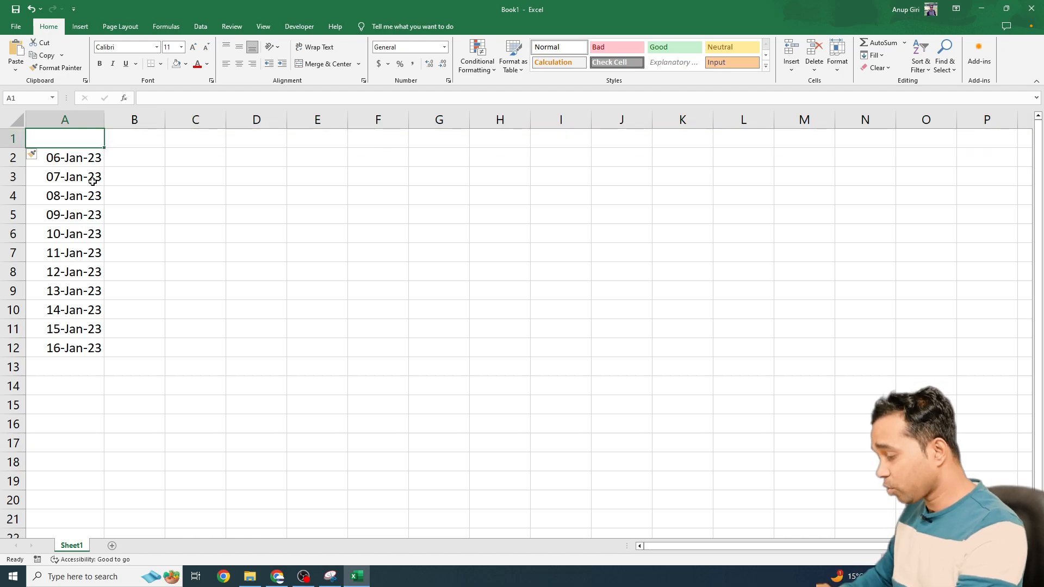
- Enter the column headers Date in A1 and Expenses in B1
text(Date)
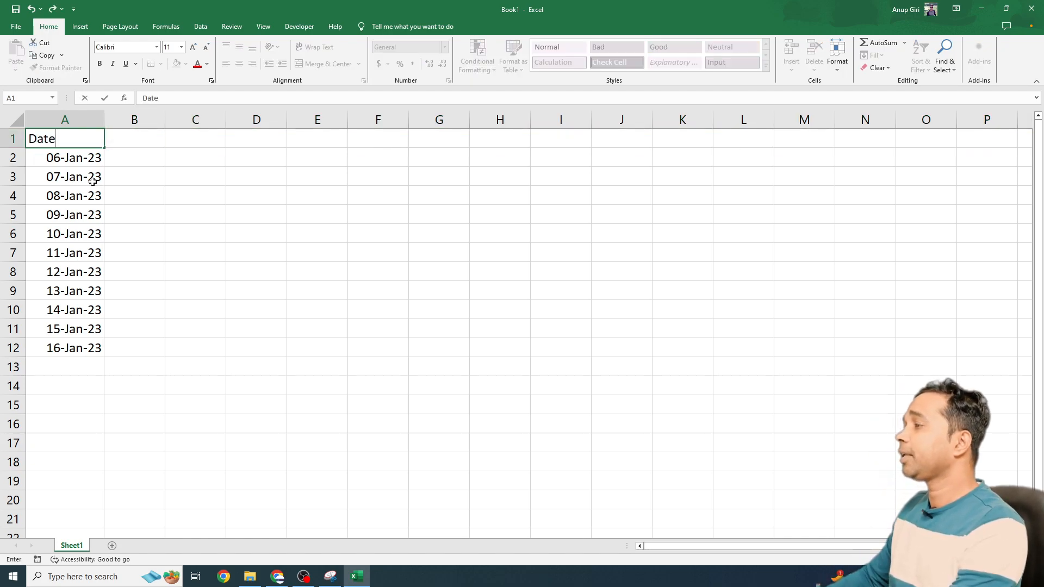
key(Tab)
text(E)
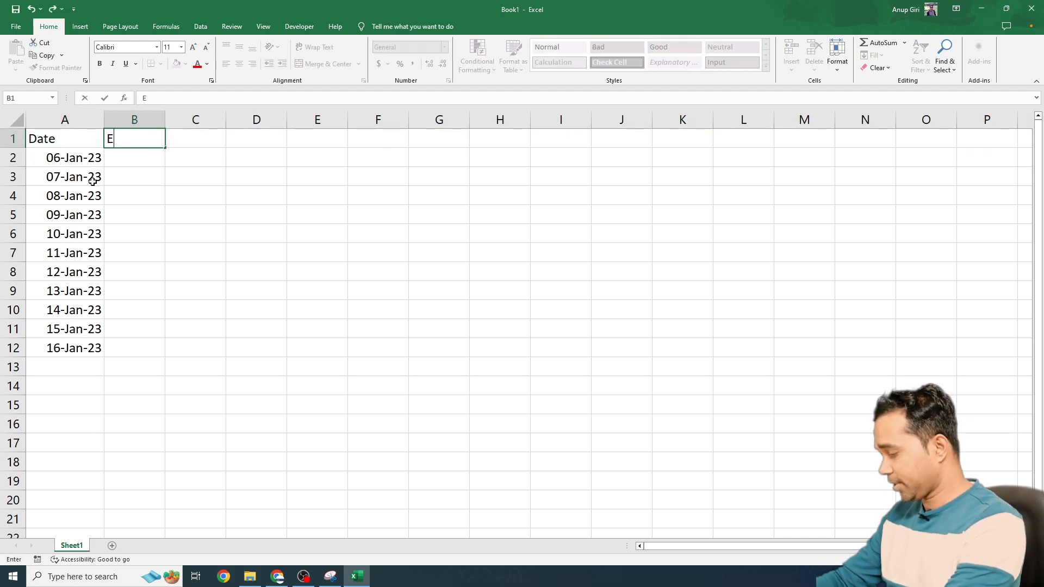
text(xpenses)
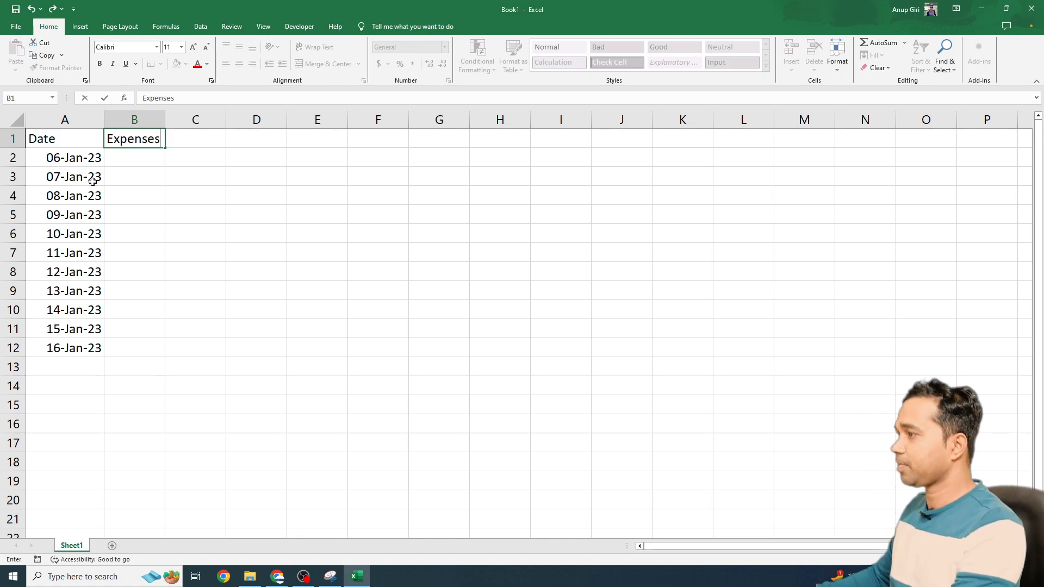
key(Return)
- Make the headers in A1:B1 bold
key(Up)
key(shift+Left)
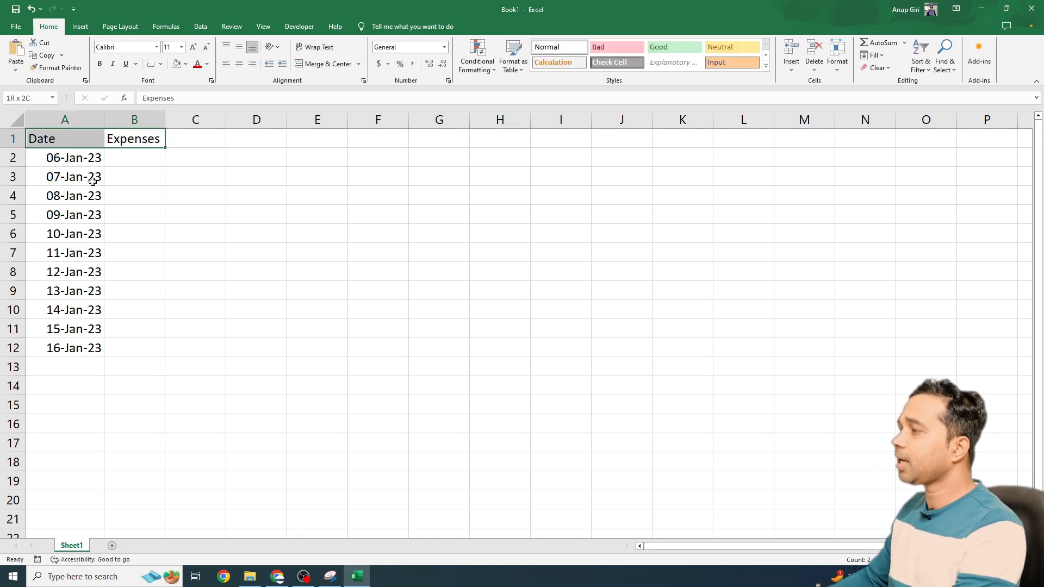
key(ctrl+b)
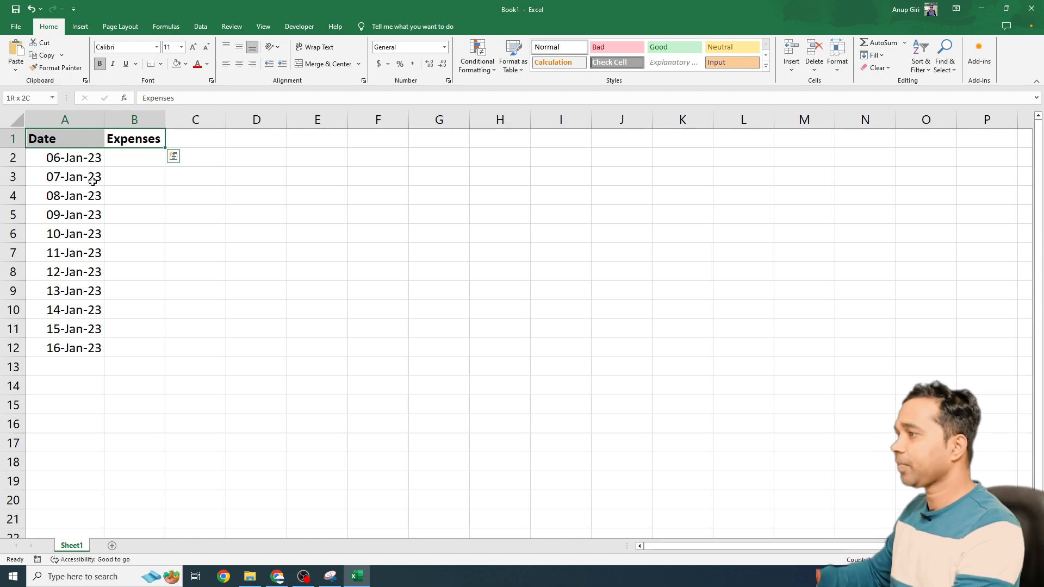
- Fill B2:B7 of the Expenses column with 500, 400, 1000, 5000, 2000 and 500
key(Down)
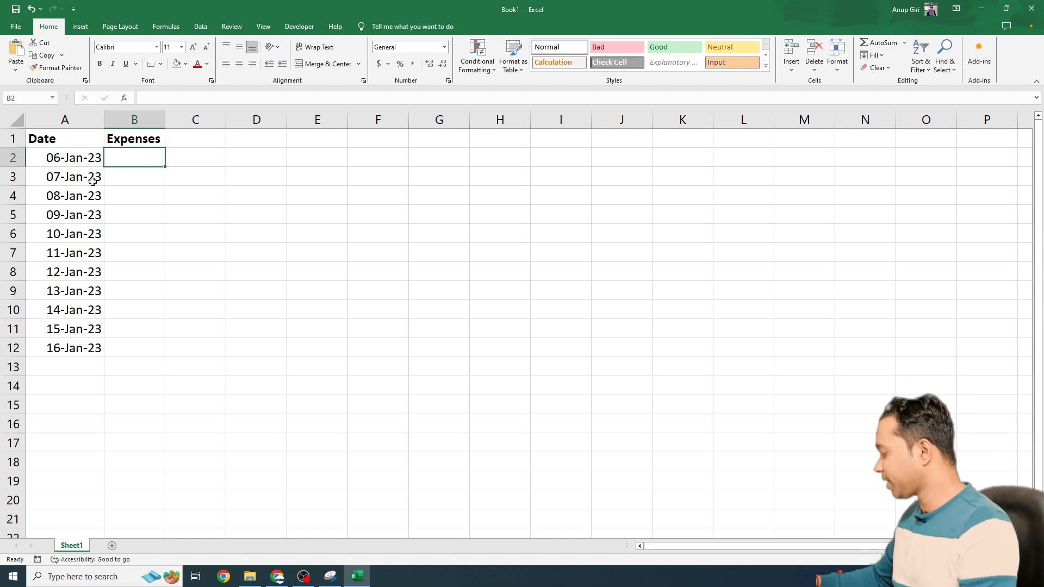
text(500)
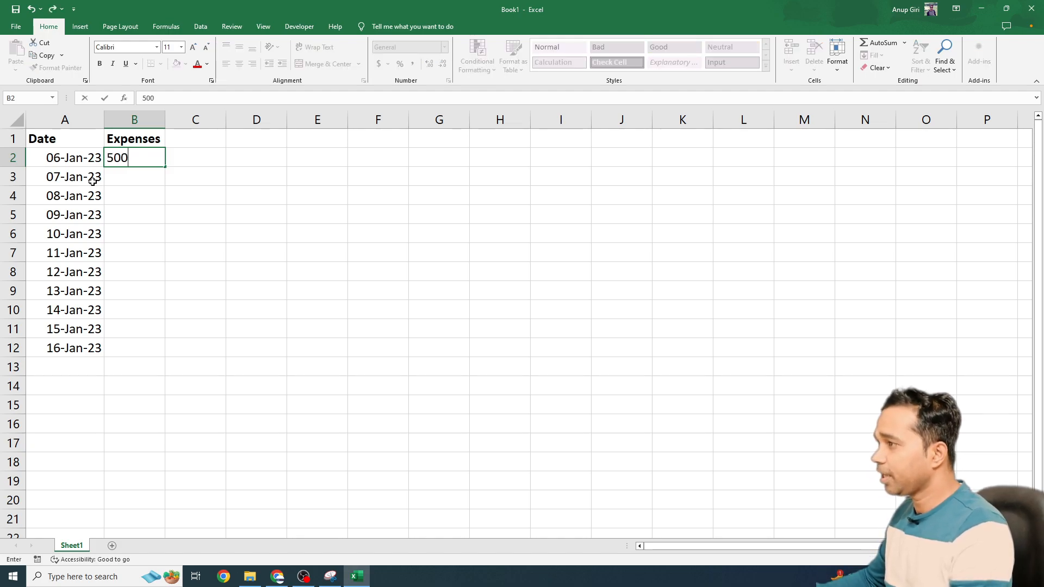
key(Return)
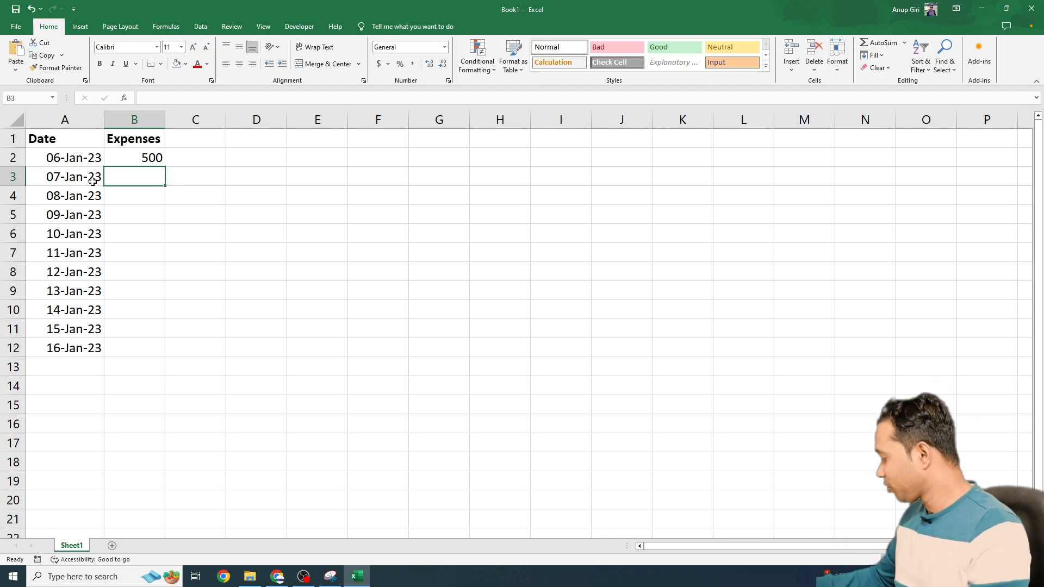
text(400)
key(Return)
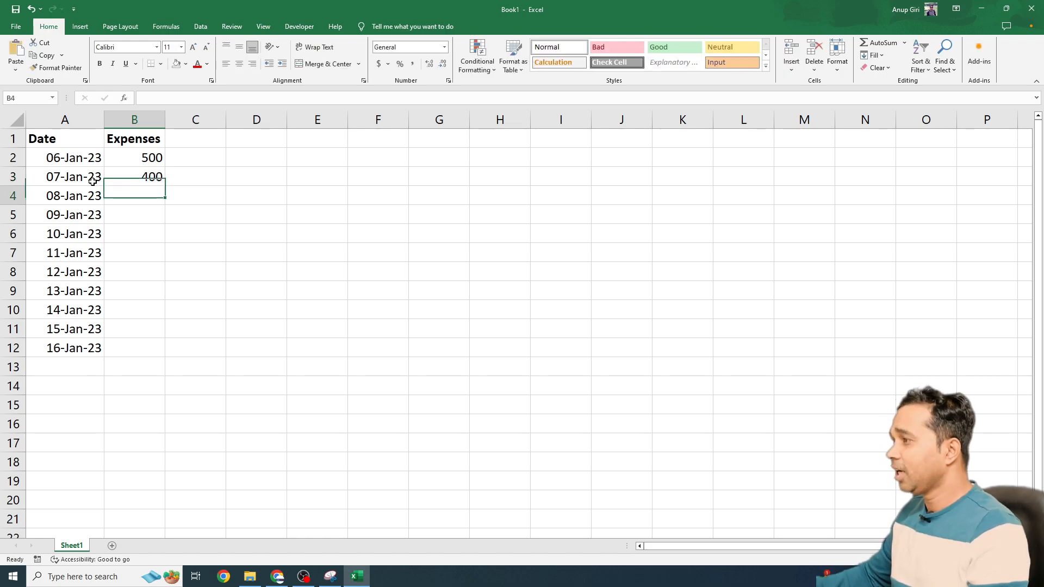
text(1000)
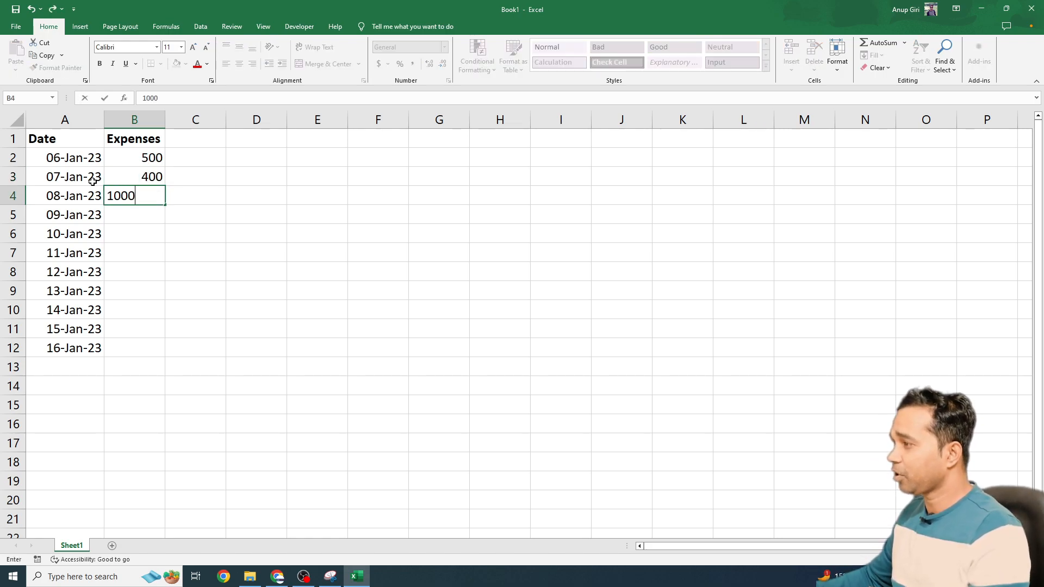
key(Return)
text(5000)
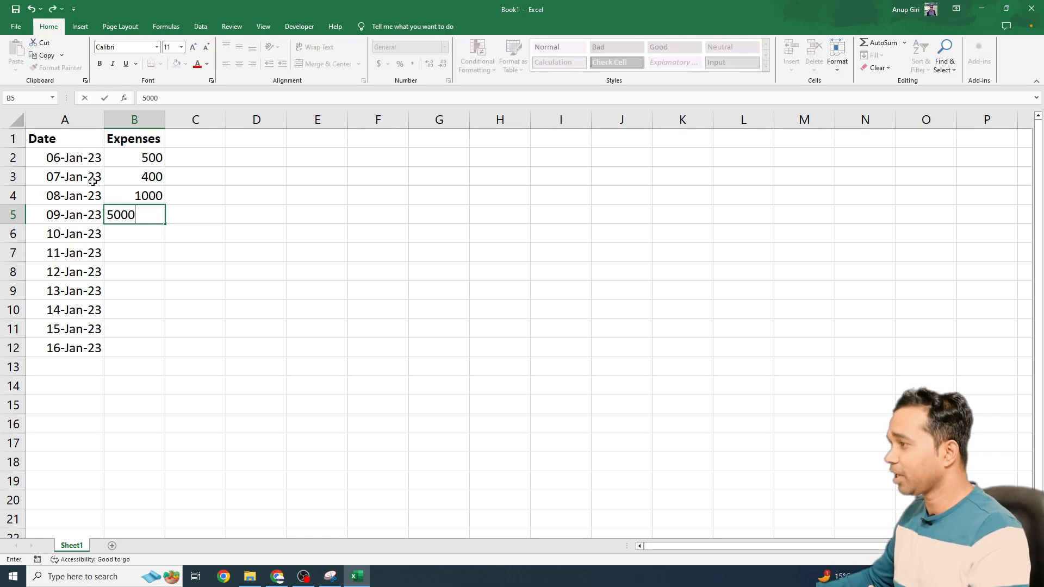
key(Return)
text(2000)
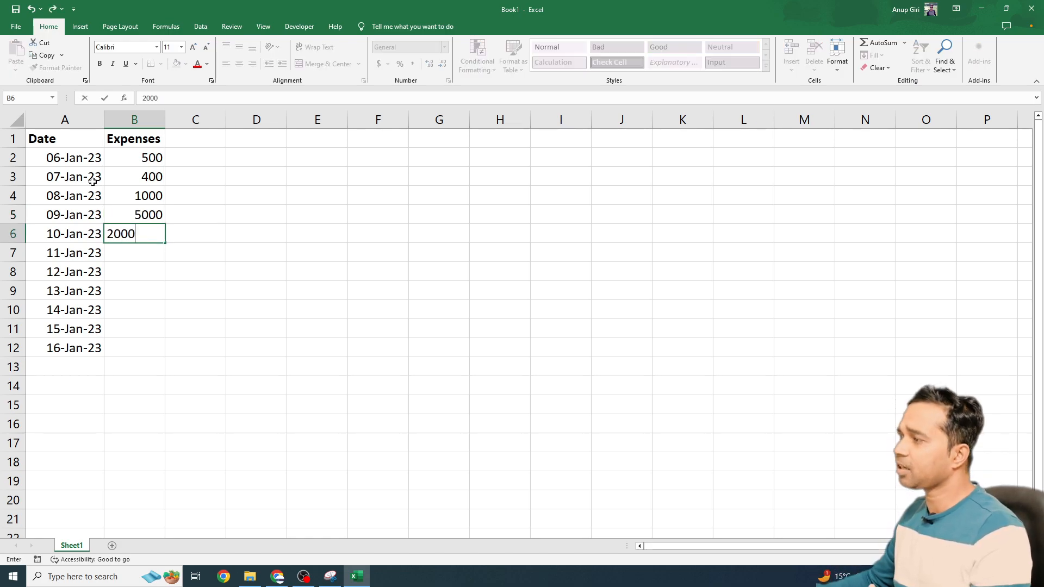
key(Return)
text(500)
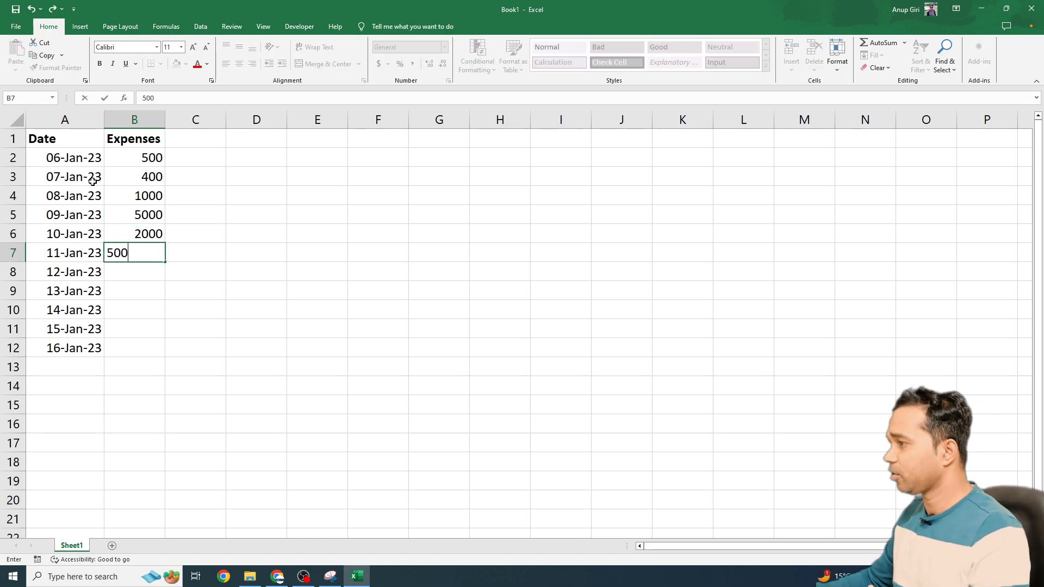
key(Return)
- Complete the Expenses column in B8:B12 with 100, 1000, 250, 400 and 400
text(100)
key(Return)
text(1000)
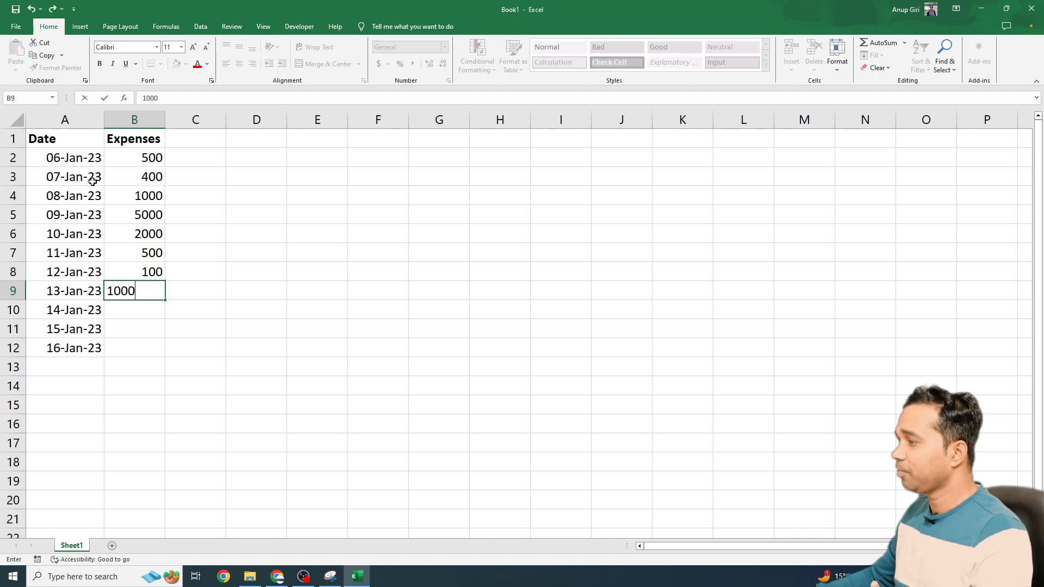
key(Return)
text(250)
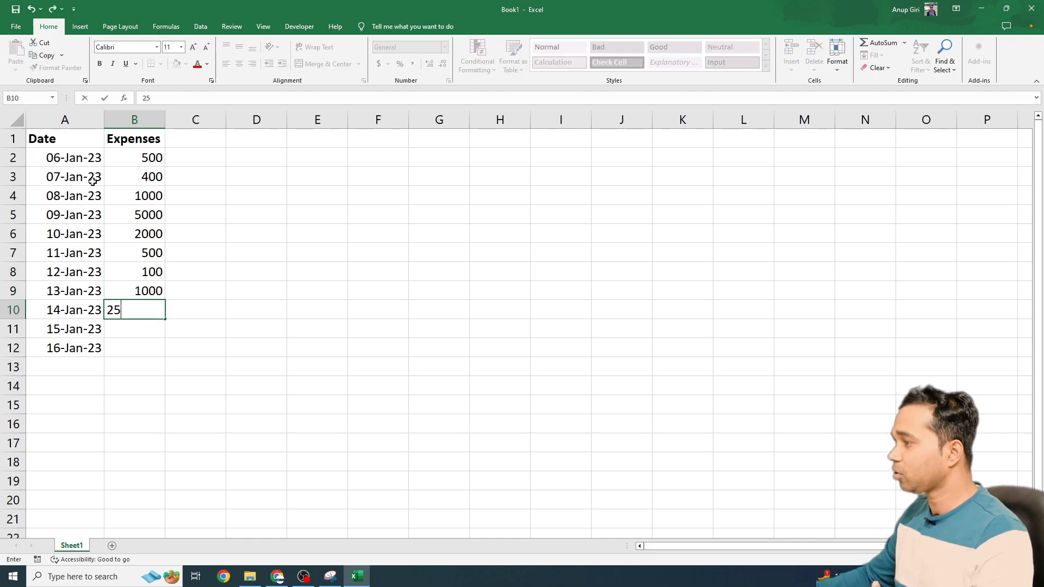
key(Return)
text(400)
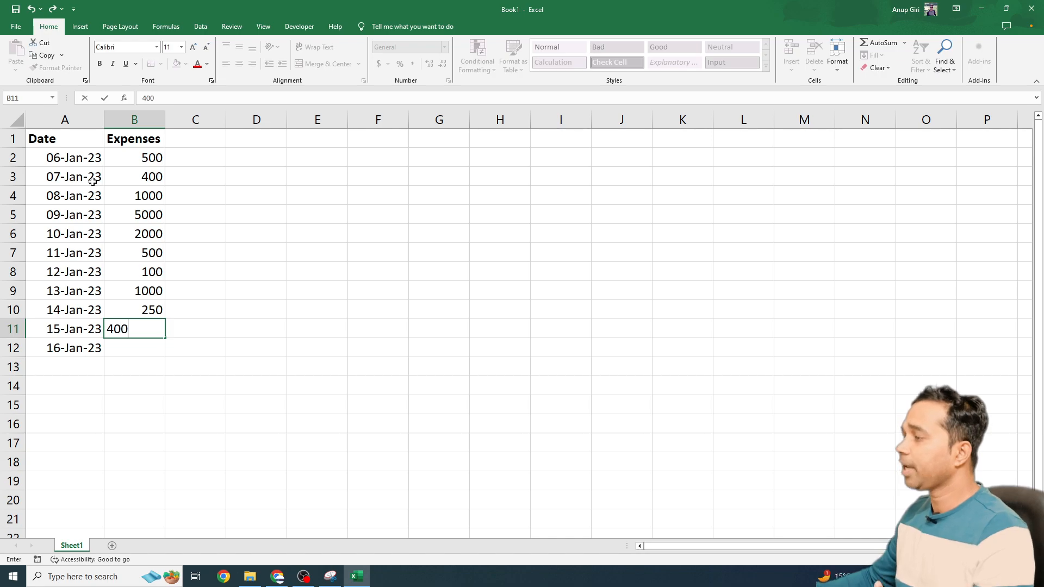
key(Return)
text(400)
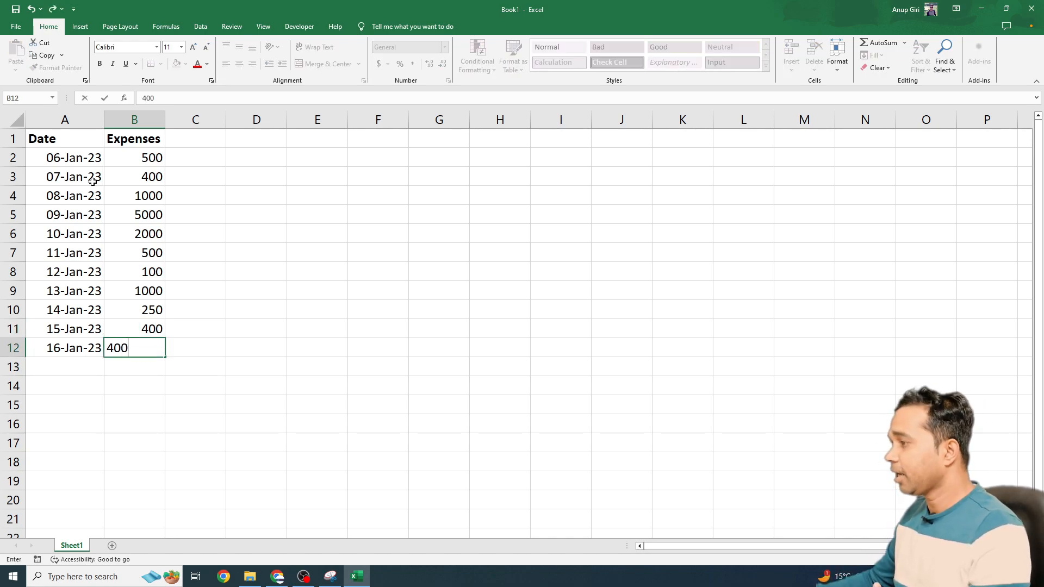
key(Return)
key(Down)
key(Down)
key(Down)
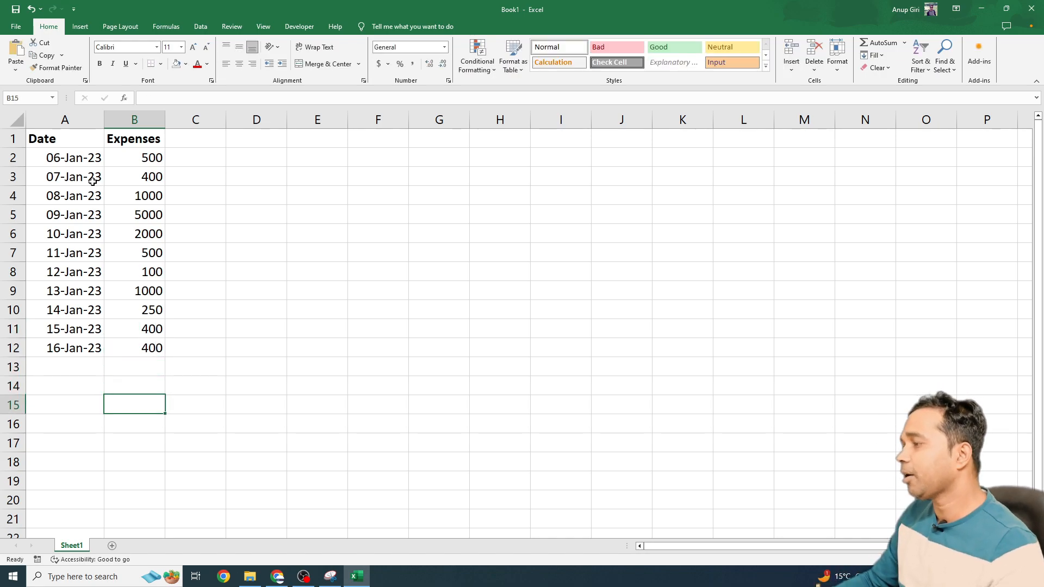
- Enter the label Total Expenses in A14 and widen column A to fit it
key(Up)
key(Up)
key(Left)
text(Tot)
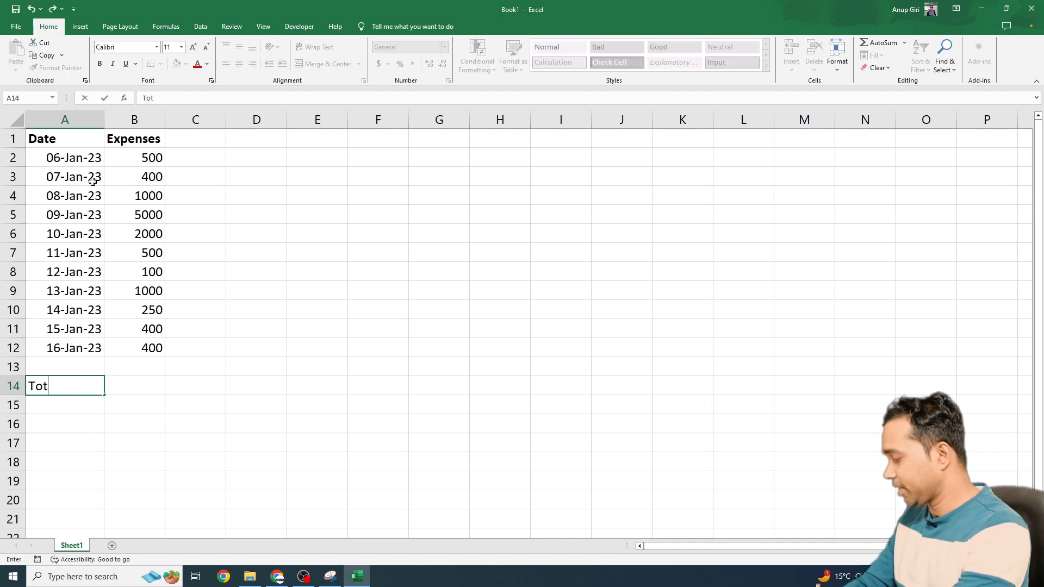
text(al Ex)
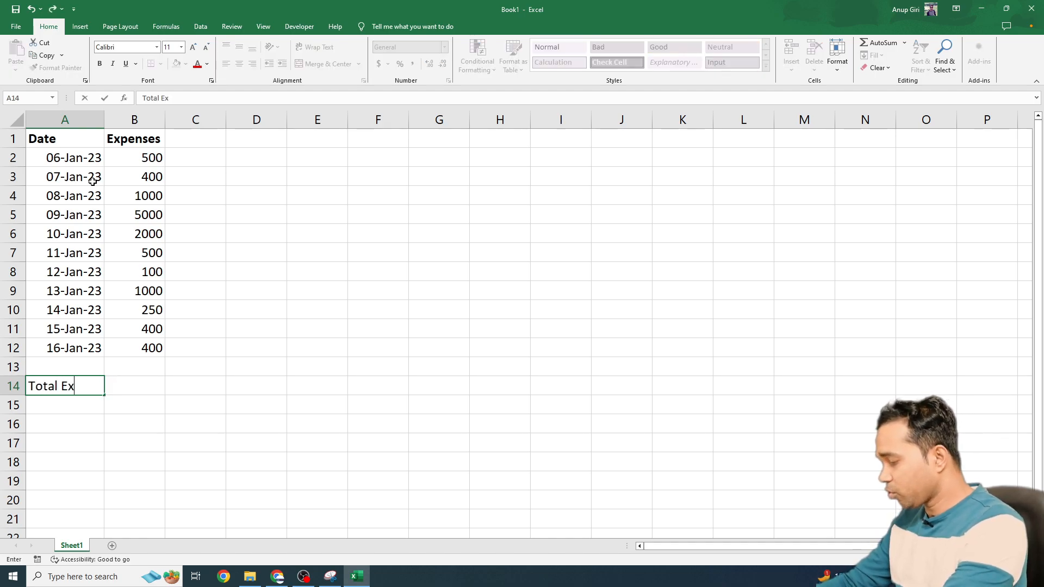
text(penses)
key(Return)
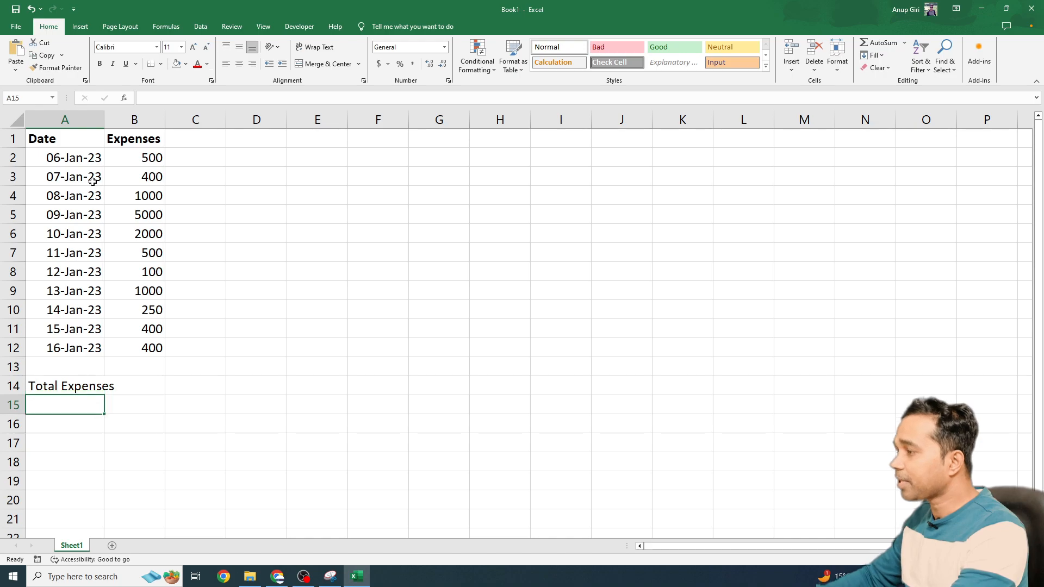
drag(104, 120, 116, 119)
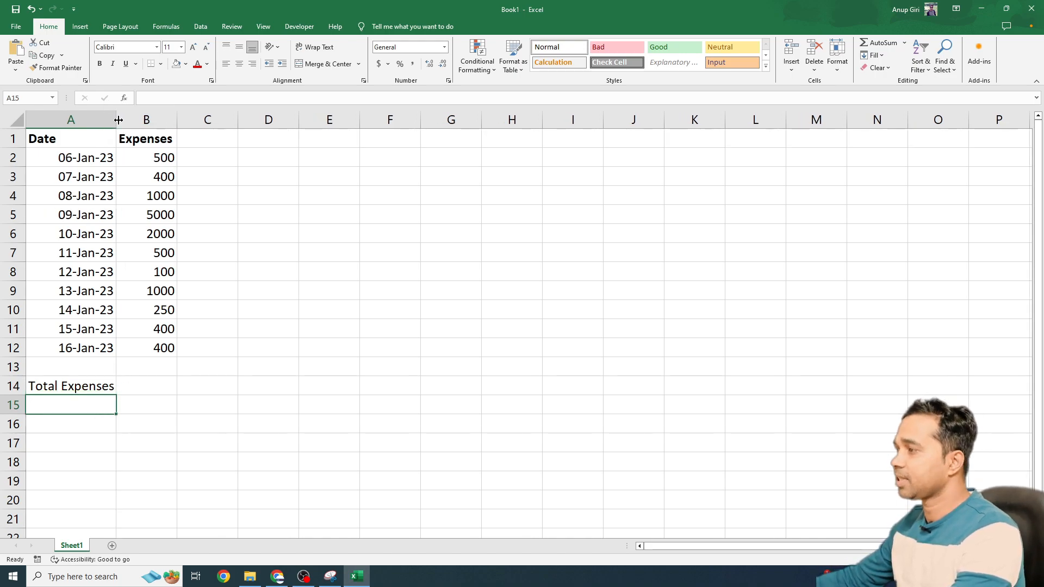
click(144, 386)
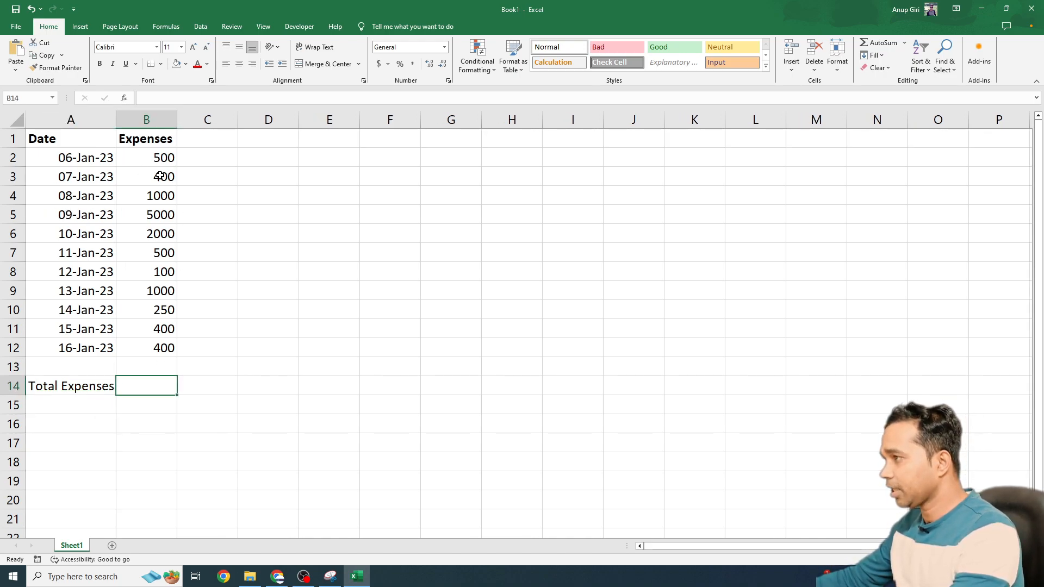
text(=5)
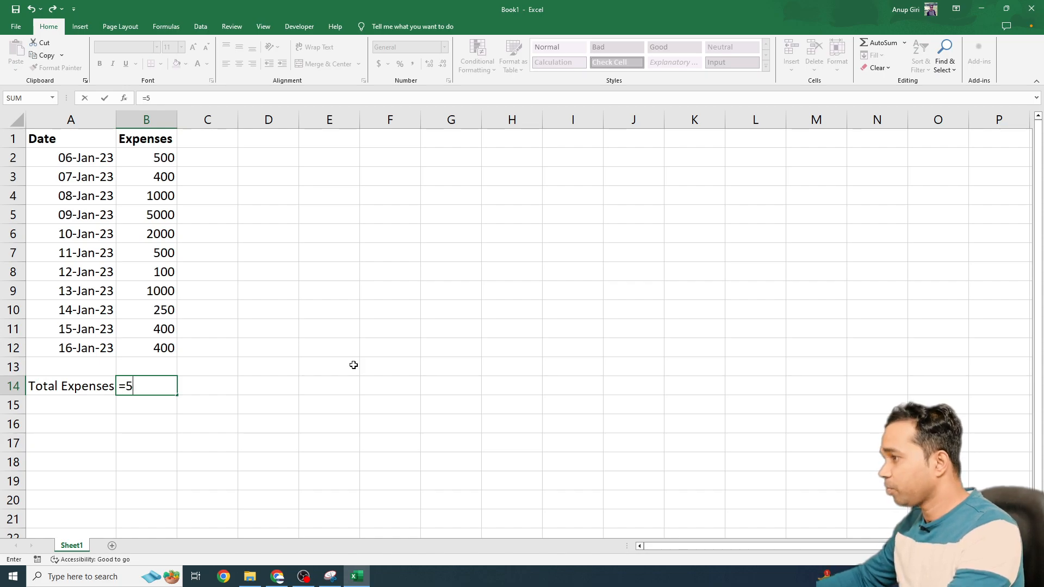
text(00+400)
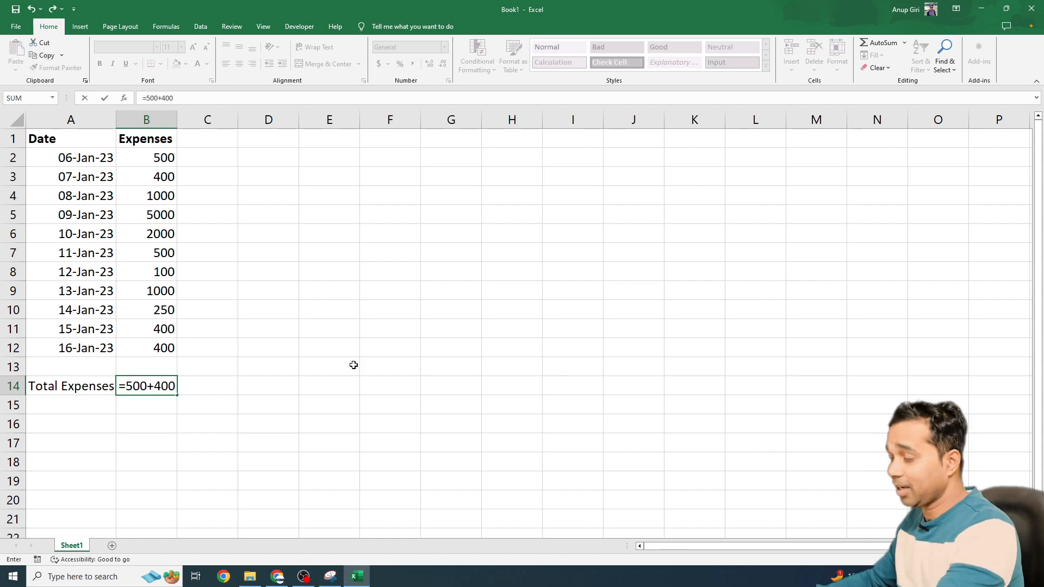
key(Escape)
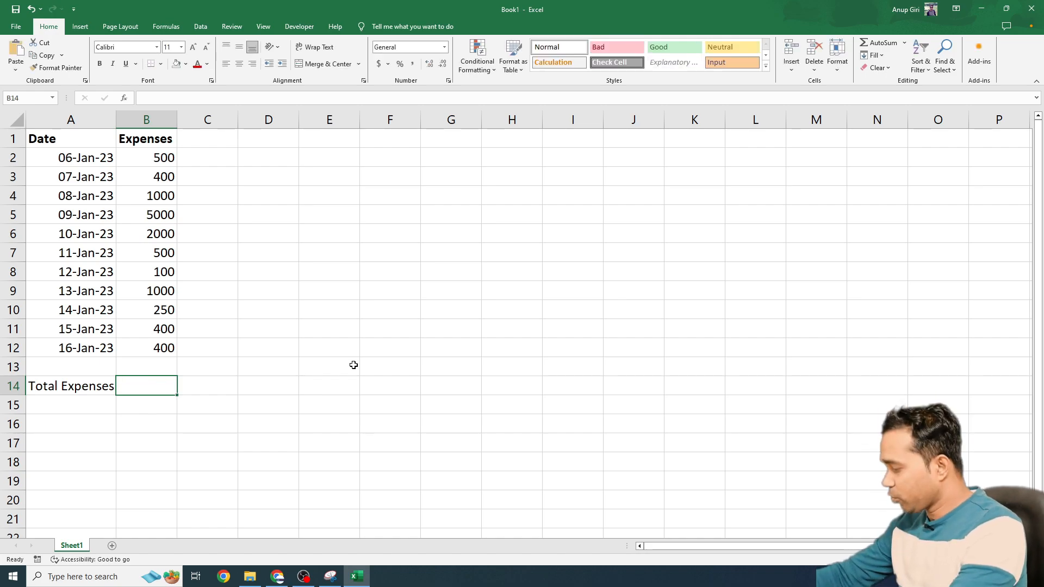
- Total the expenses in B14 with the formula =SUM(B2:B12)
text(=)
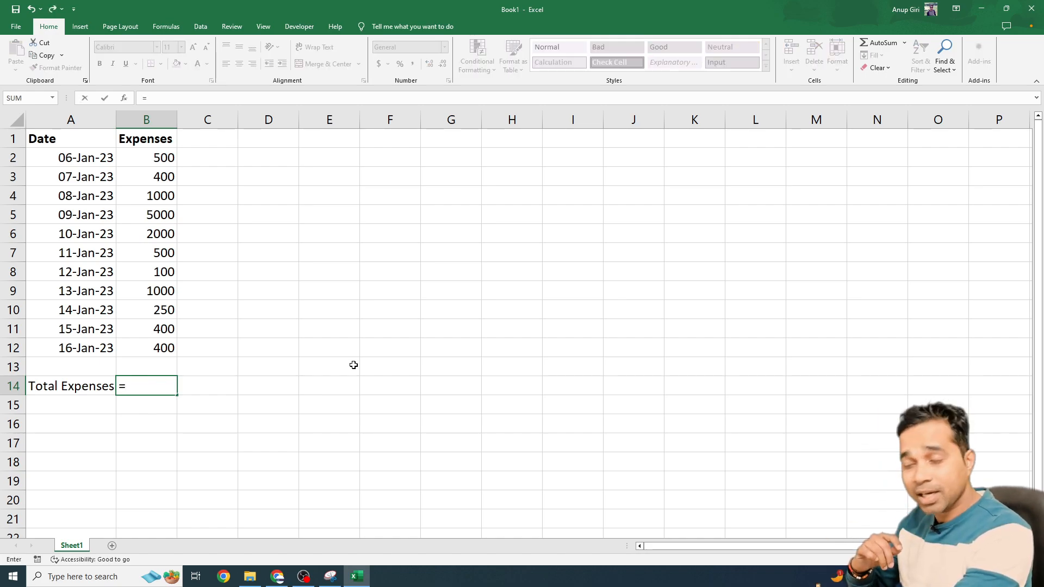
text(sum)
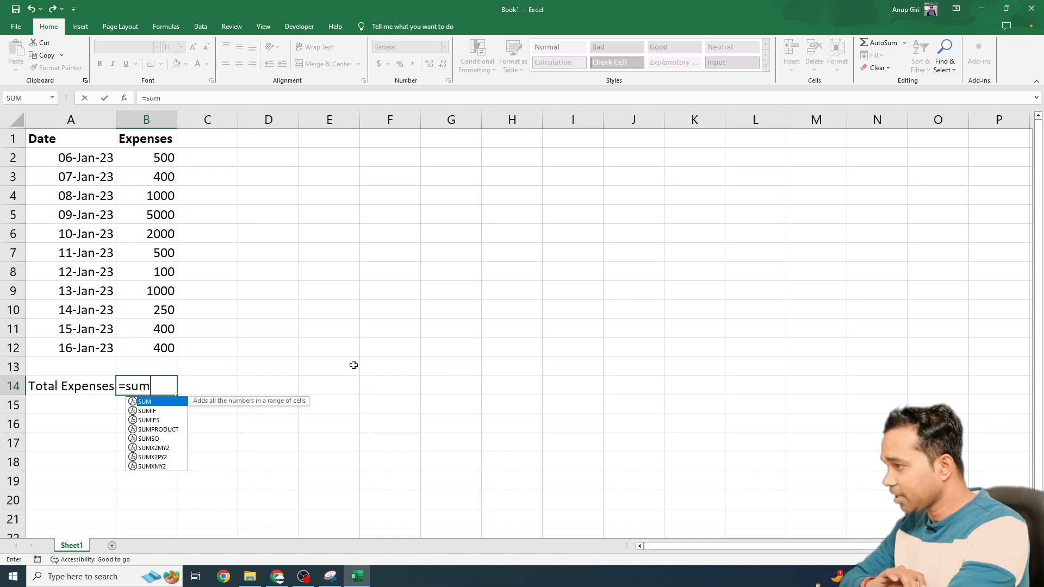
text(()
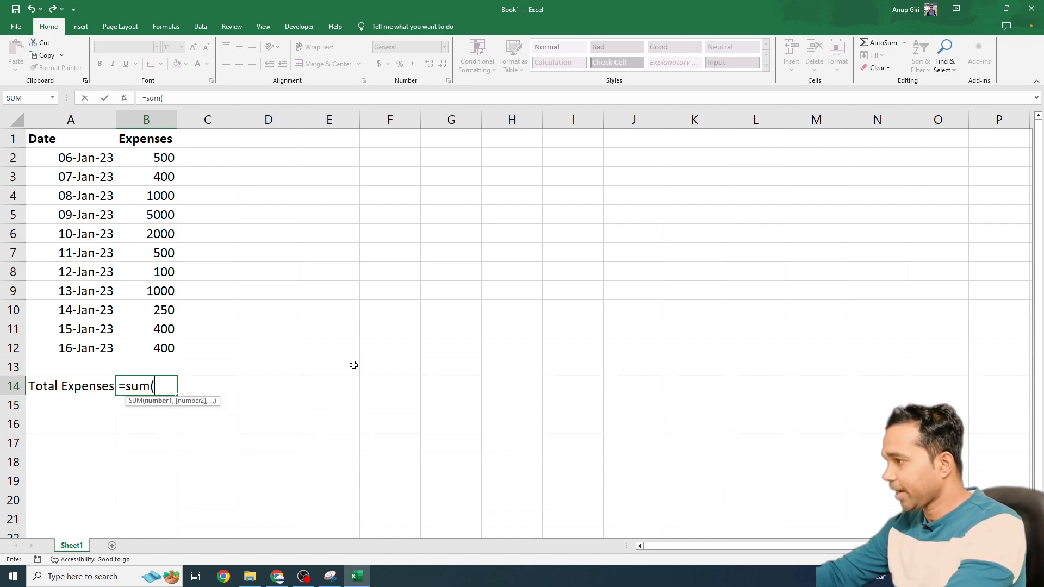
drag(155, 158, 177, 254)
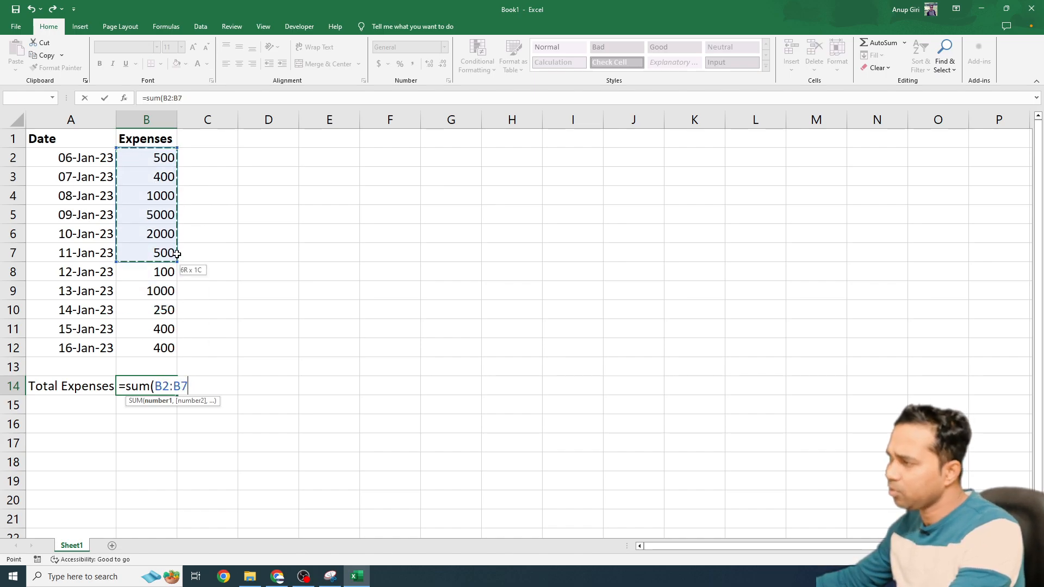
drag(177, 254, 162, 343)
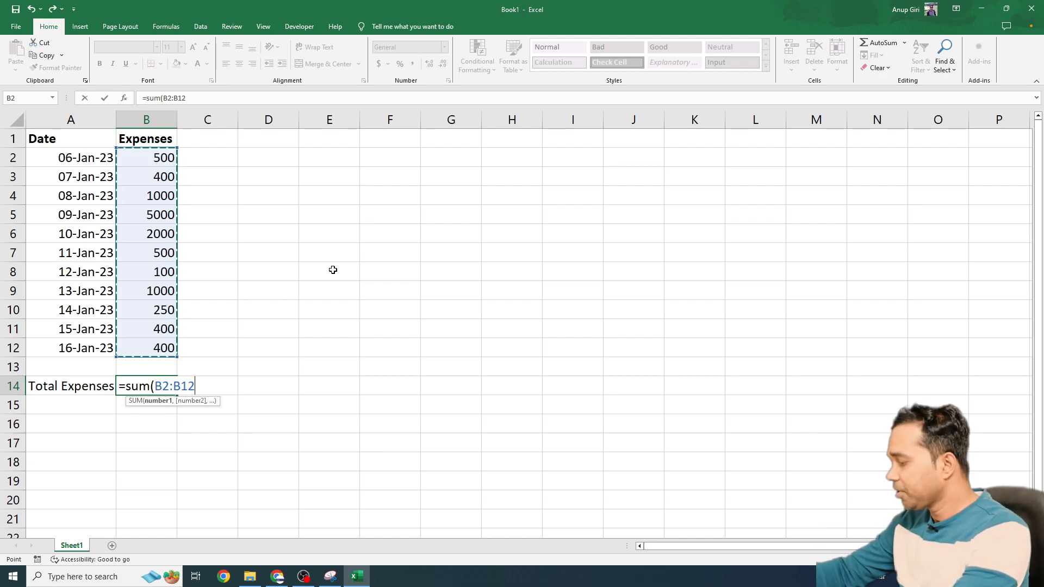
text())
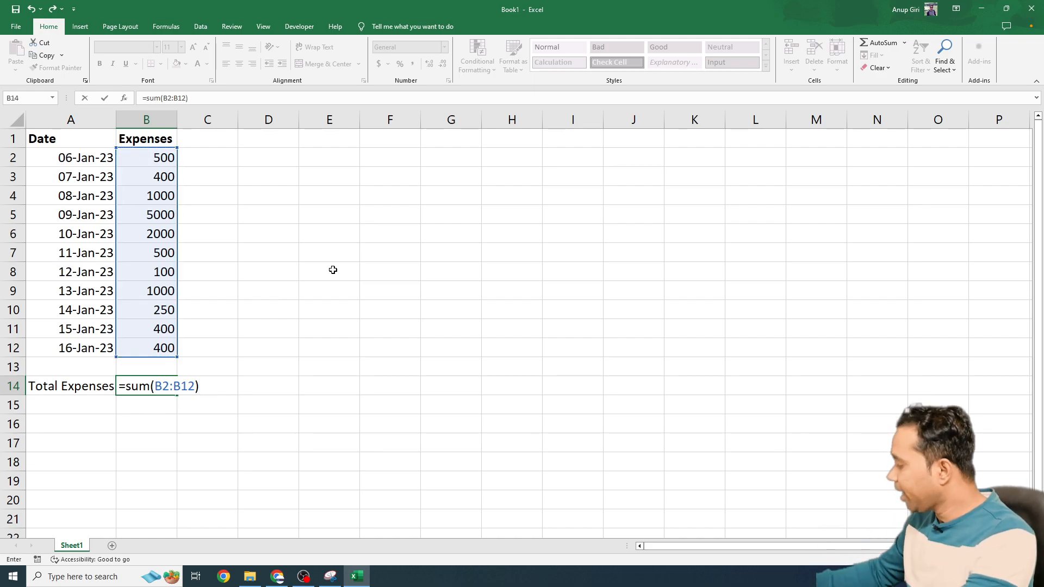
key(Return)
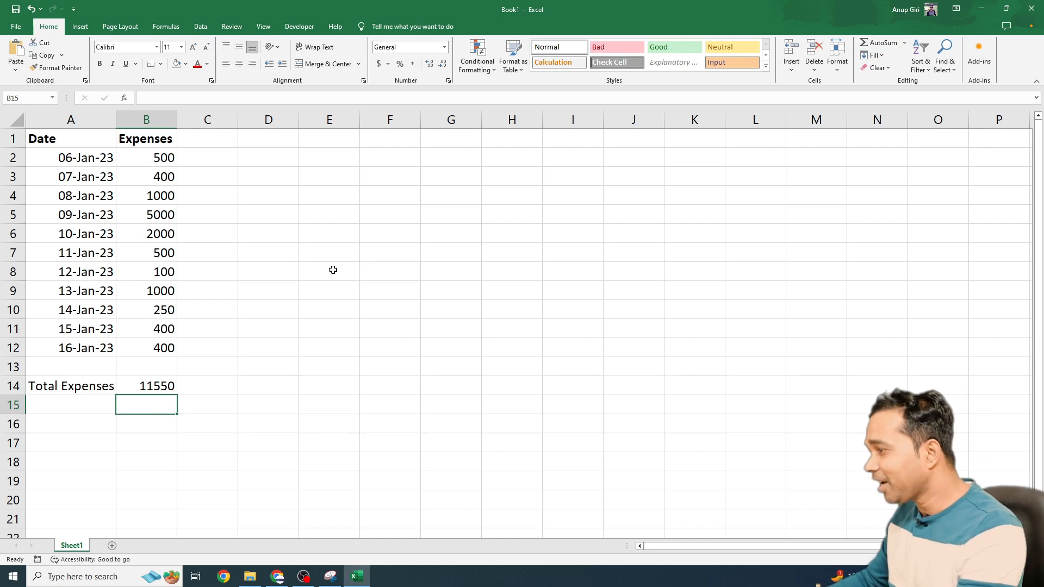
- Make the Total Expenses label and its amount in A14:B14 bold
key(Up)
key(shift+Left)
key(super+space)
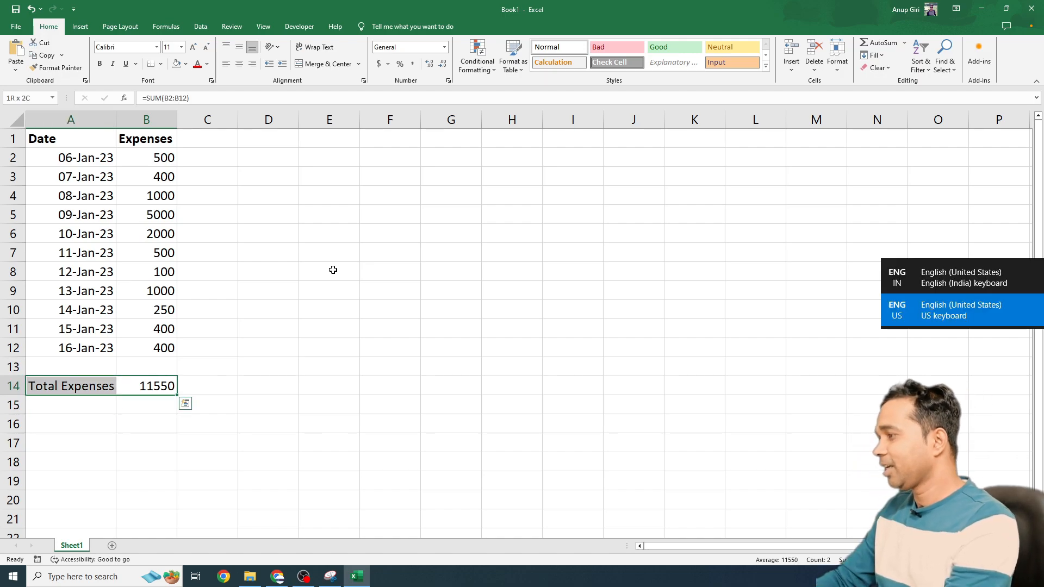
key(ctrl+b)
key(Right)
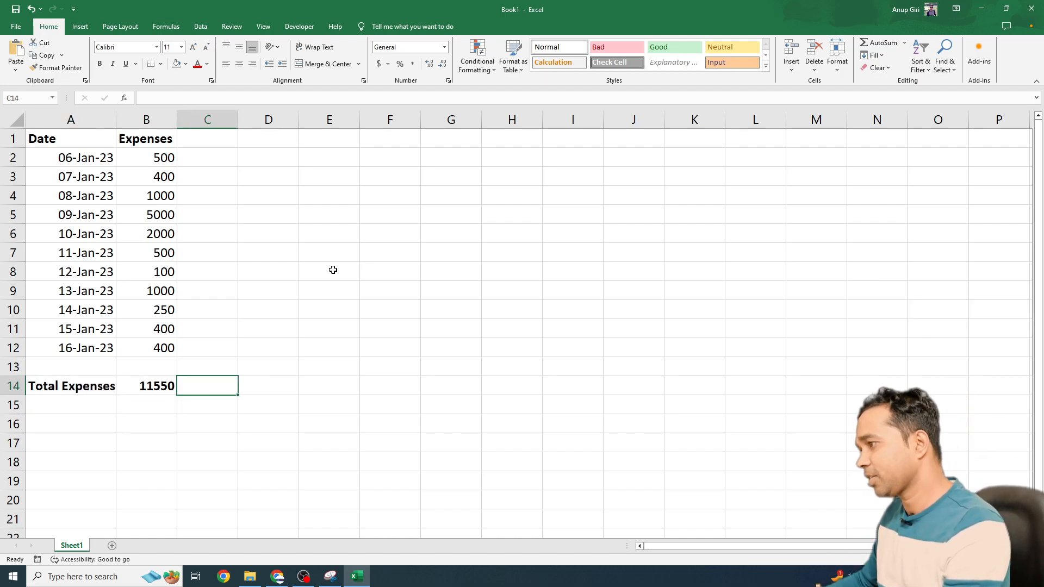
- Change the 11-Jan-23 expense in B7 to 1
key(Left)
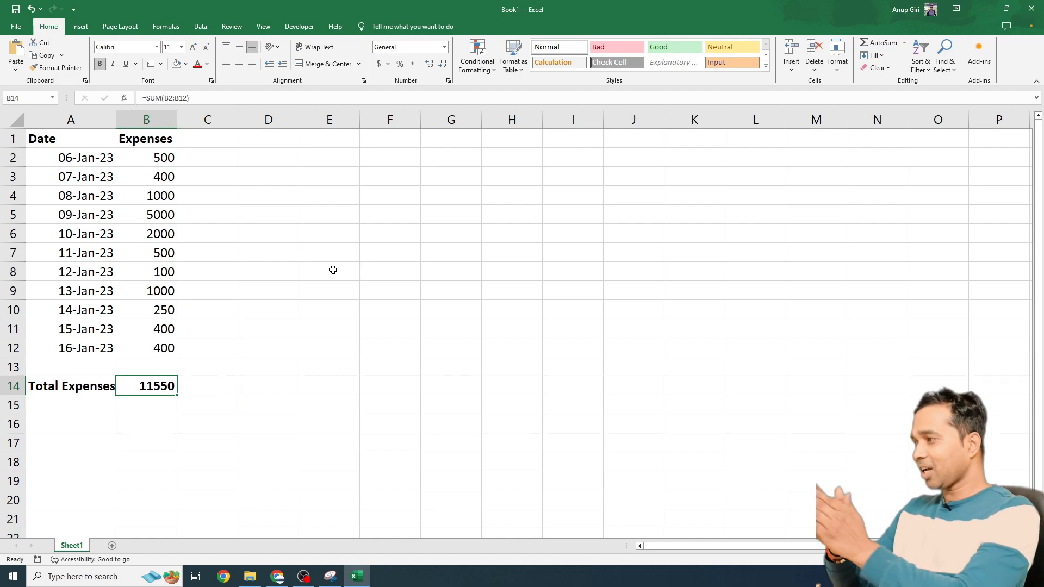
key(Up)
key(Up)
key(Up)
key(Up)
key(Up)
key(Up)
key(Up)
key(Up)
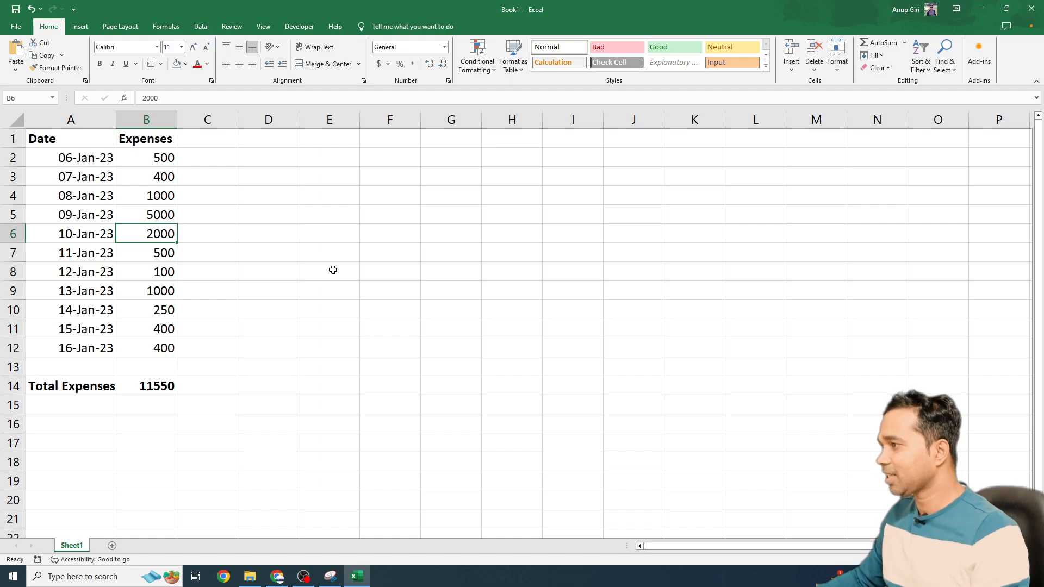
key(Down)
text(1)
key(Return)
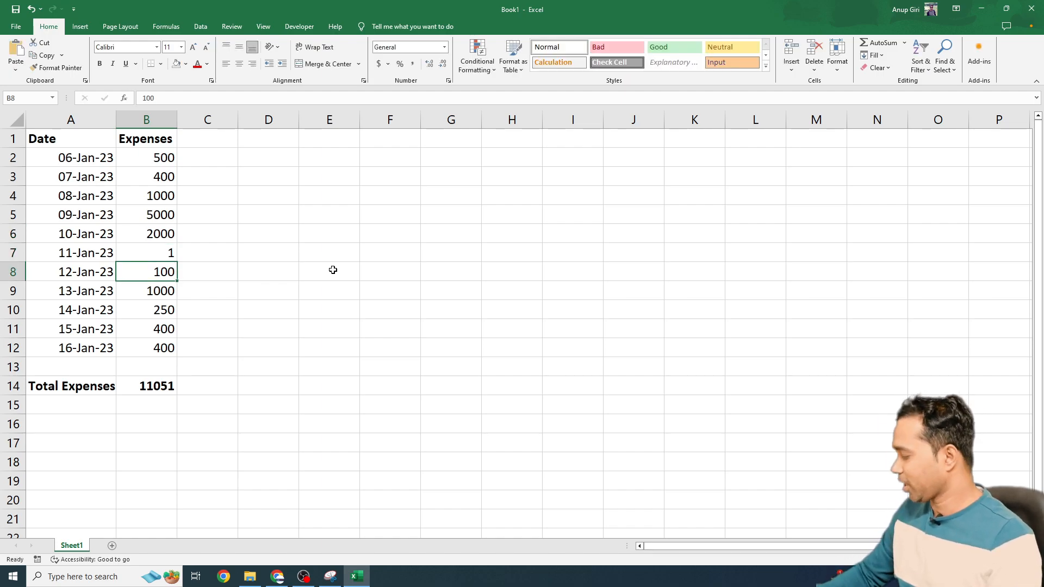
- Set the 11-Jan-23 expense in B7 to 100000
key(Up)
text(100000)
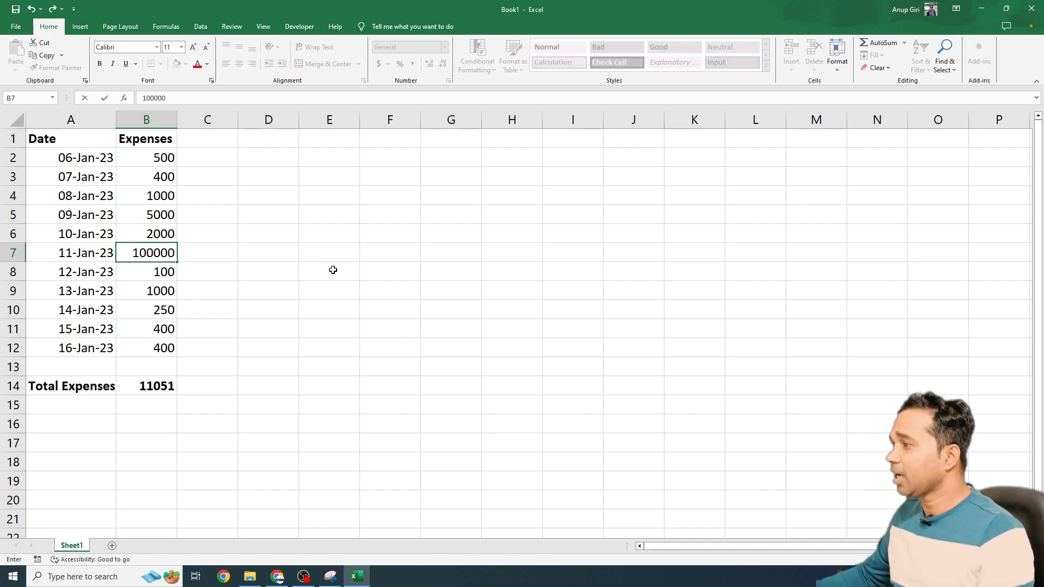
key(Return)
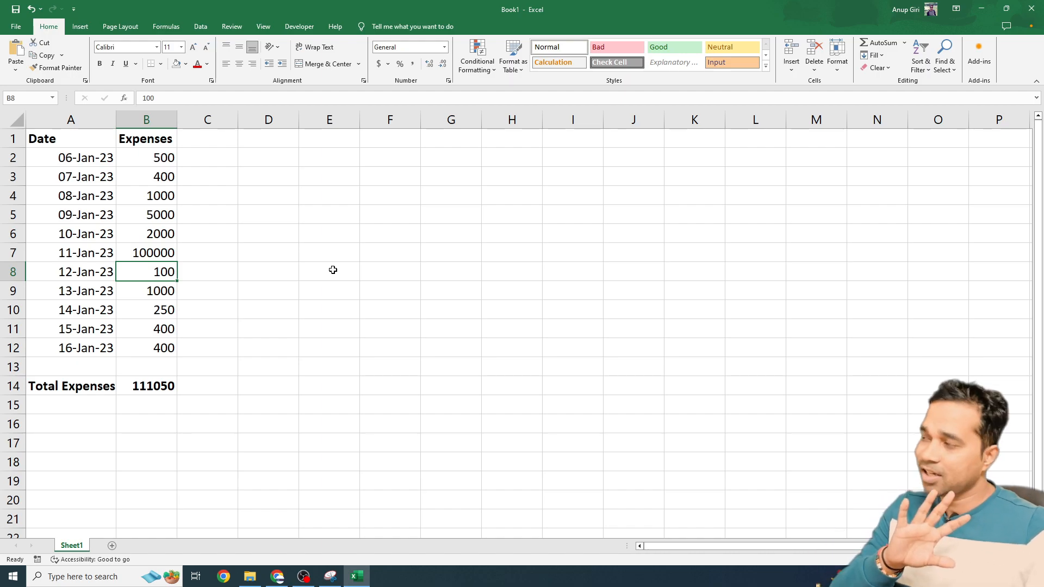
- Select all expense amounts from B2 down to B12, and return to B2
key(Up)
key(Up)
key(Up)
key(Up)
key(Up)
key(Up)
key(Up)
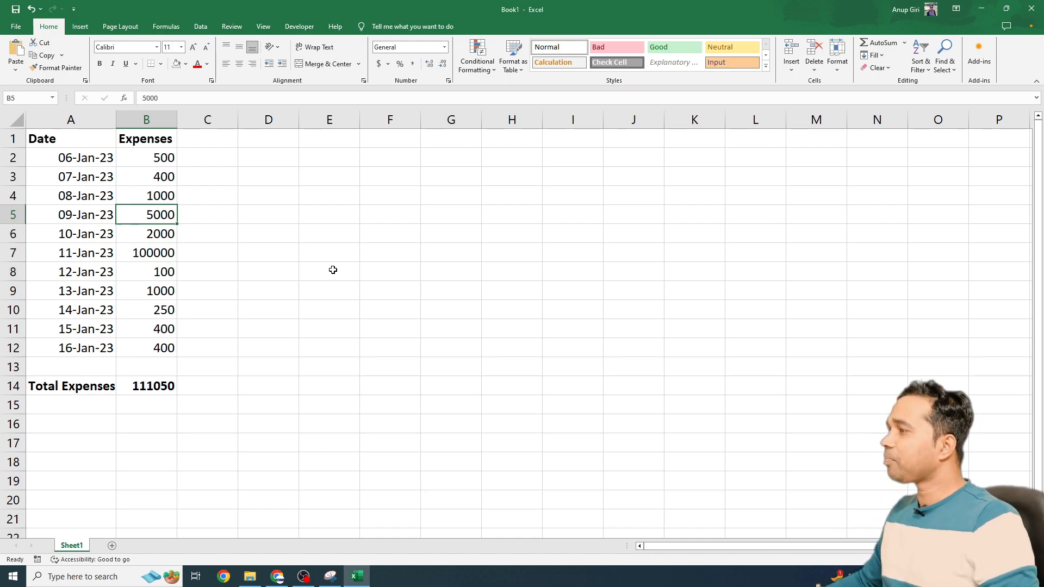
key(Down)
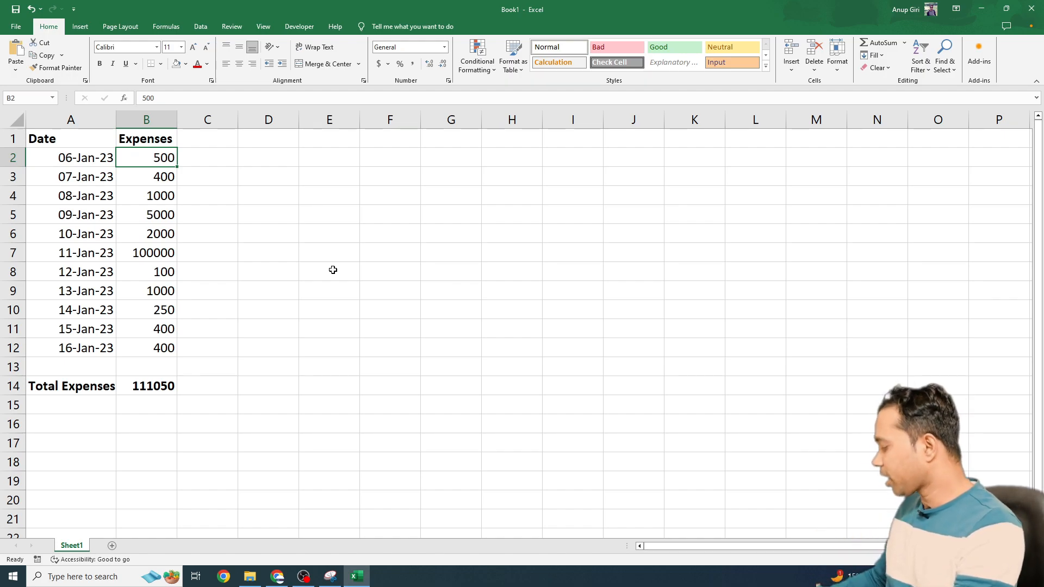
key(ctrl+shift+Down)
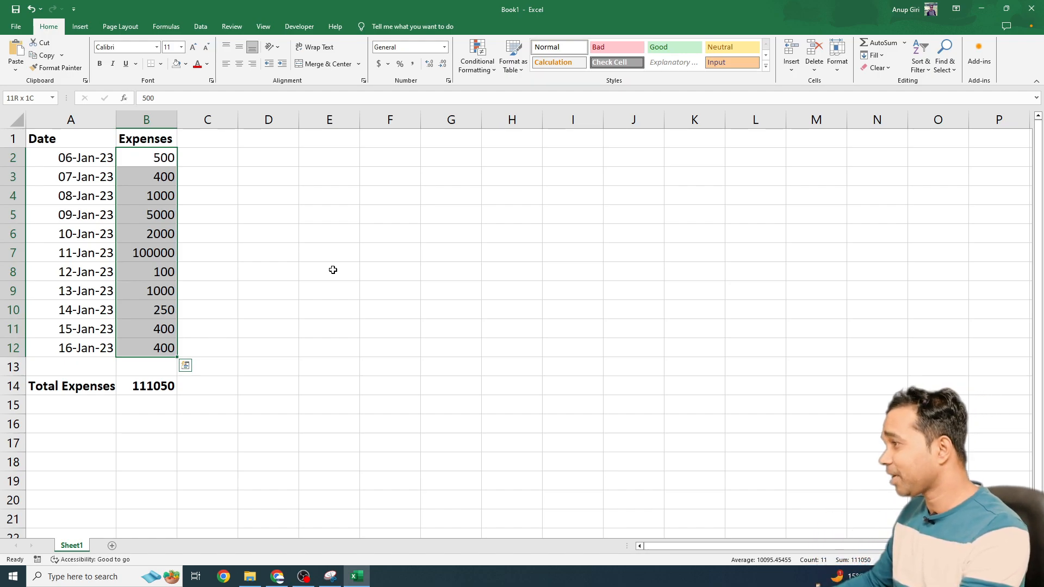
key(Up)
key(Down)
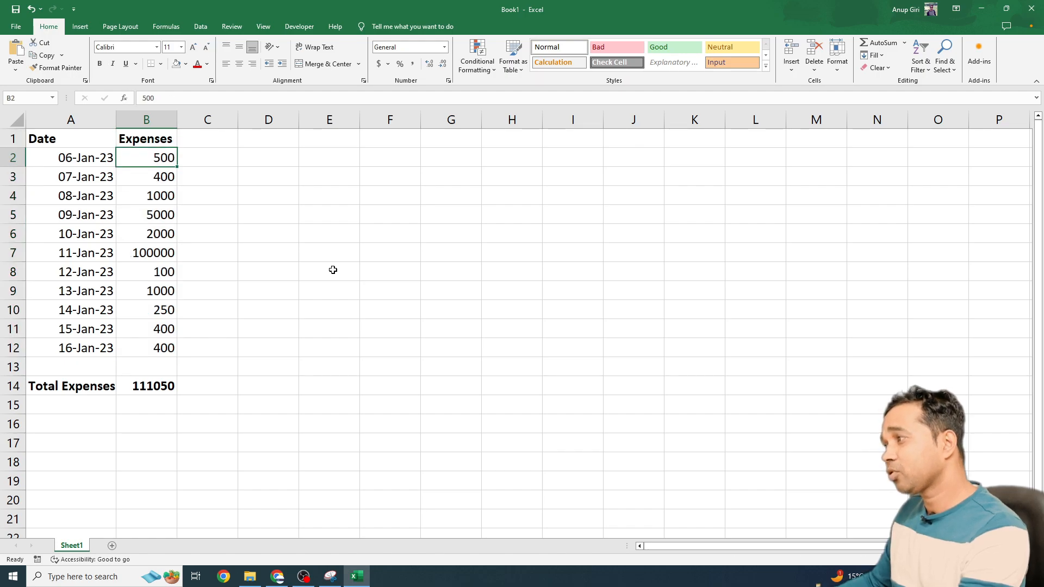
- Select the expenses in B2:B12 and extend the selection to include the dates in column A
key(ctrl+shift+Down)
key(shift+Left)
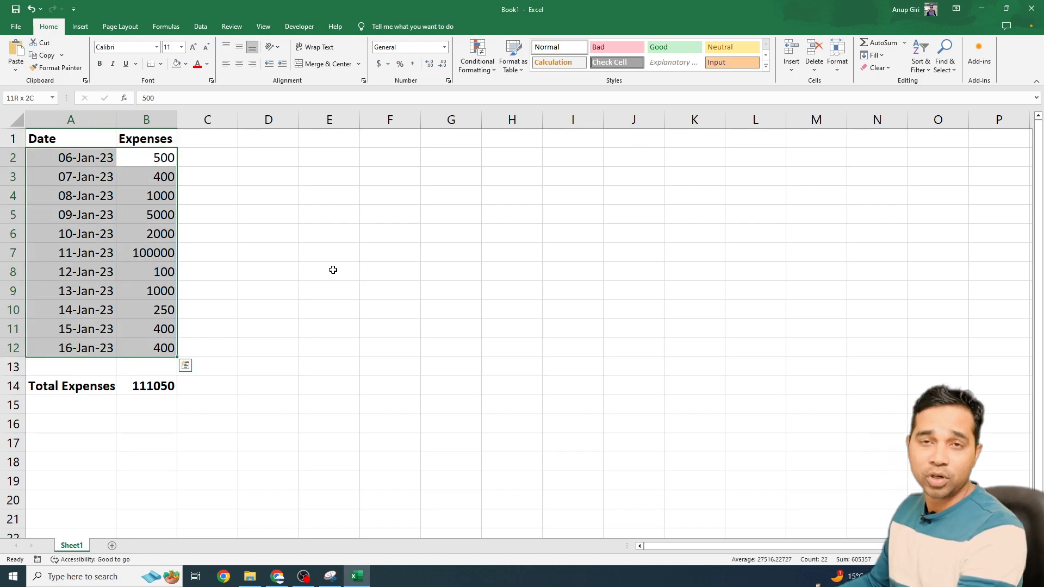
key(Right)
key(Left)
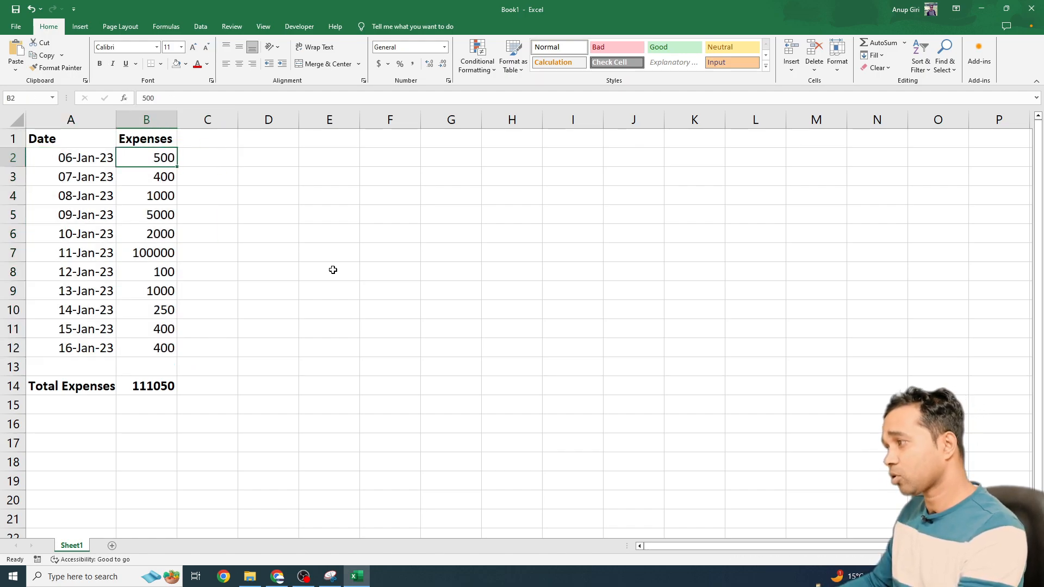
key(ctrl+shift+Down)
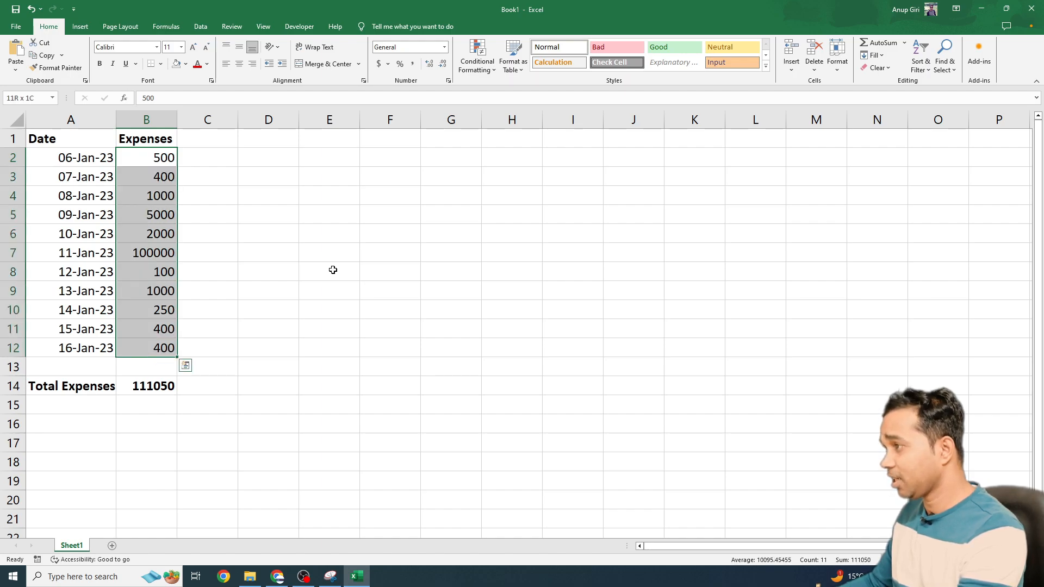
key(shift+Left)
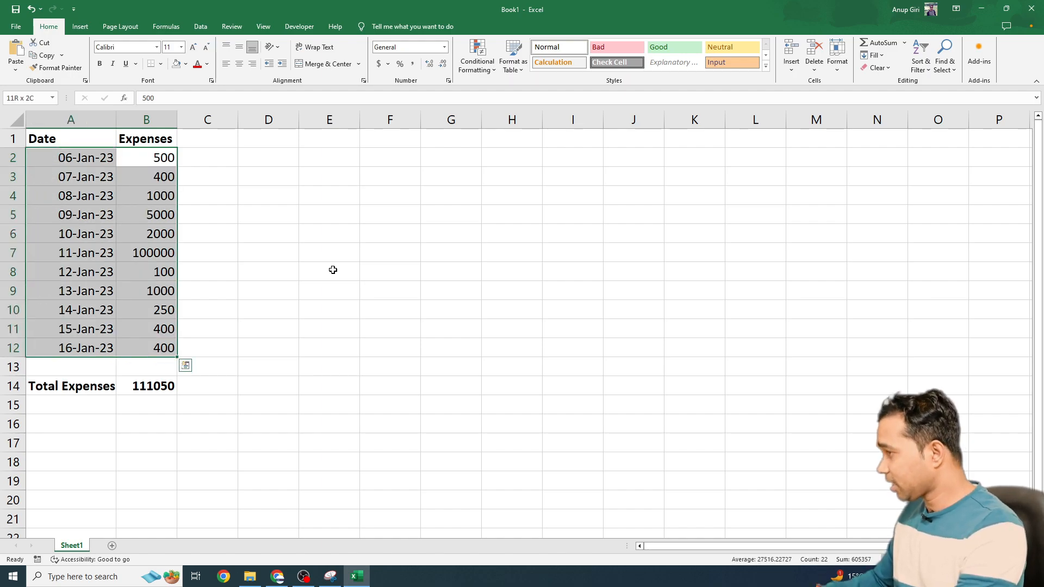
- Select the whole block A2:B12 directly from B2 to A12, and deselect it
click(337, 253)
drag(149, 154, 102, 348)
click(433, 272)
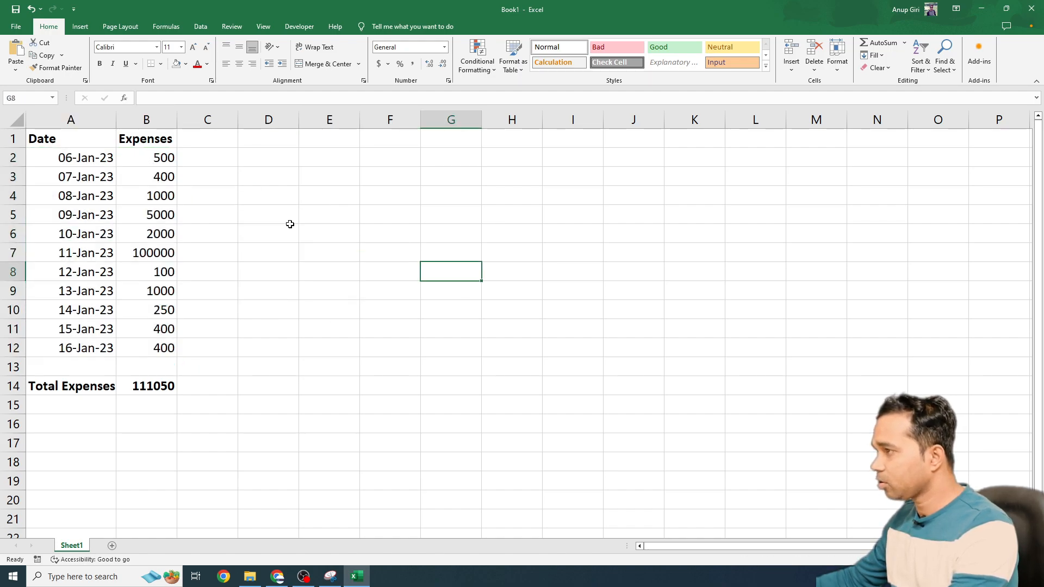
- Sort the dates and expenses in A2:B12 by expense from smallest to largest, and deselect the range
click(162, 159)
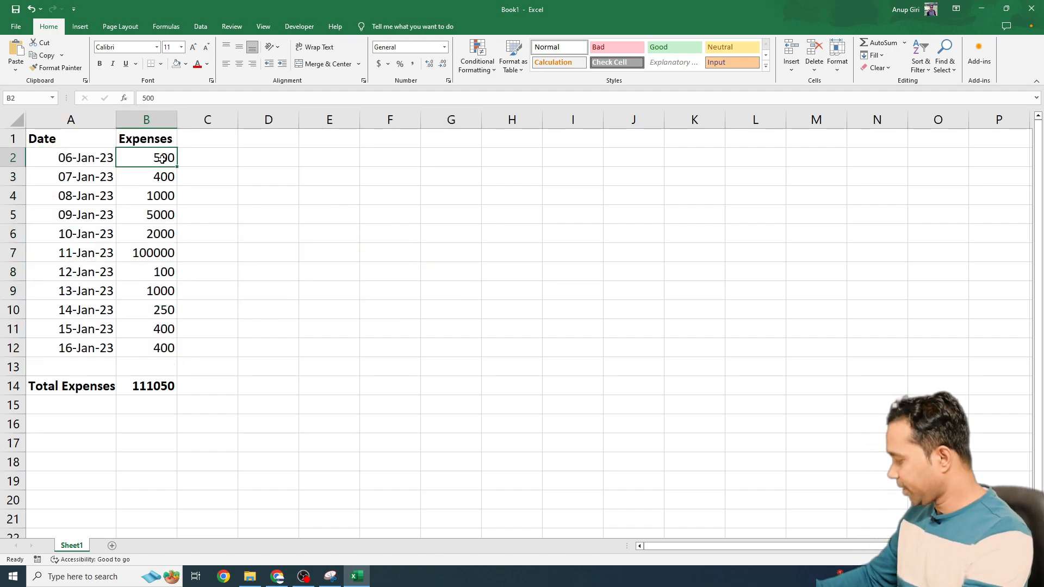
key(shift+Down)
key(shift+Down)
key(shift+Down)
key(shift+Down)
key(shift+Down)
key(shift+Down)
key(shift+Down)
key(shift+Down)
key(shift+Down)
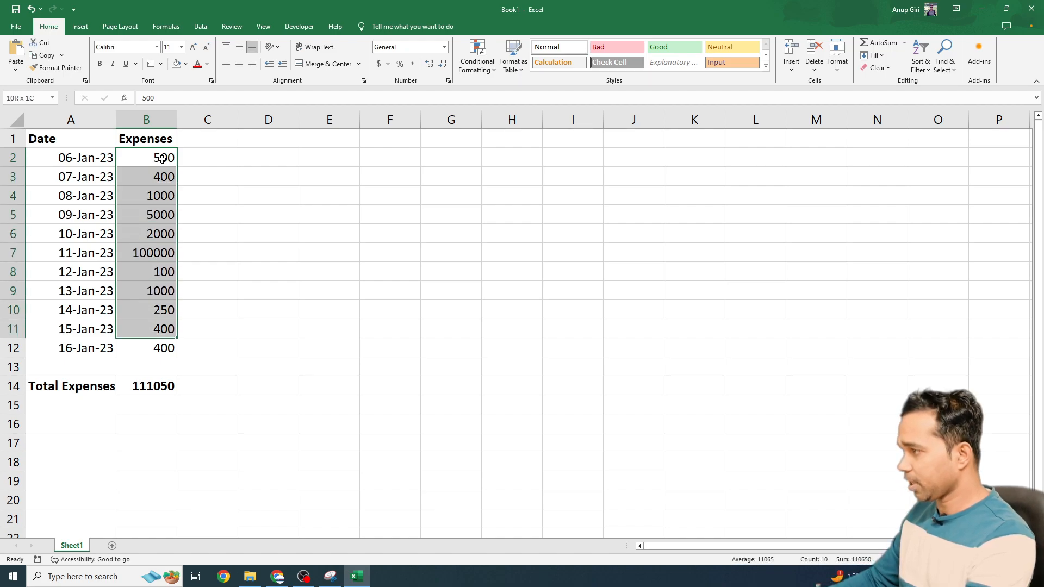
key(shift+Down)
key(shift+Down)
key(shift+Up)
key(shift+Left)
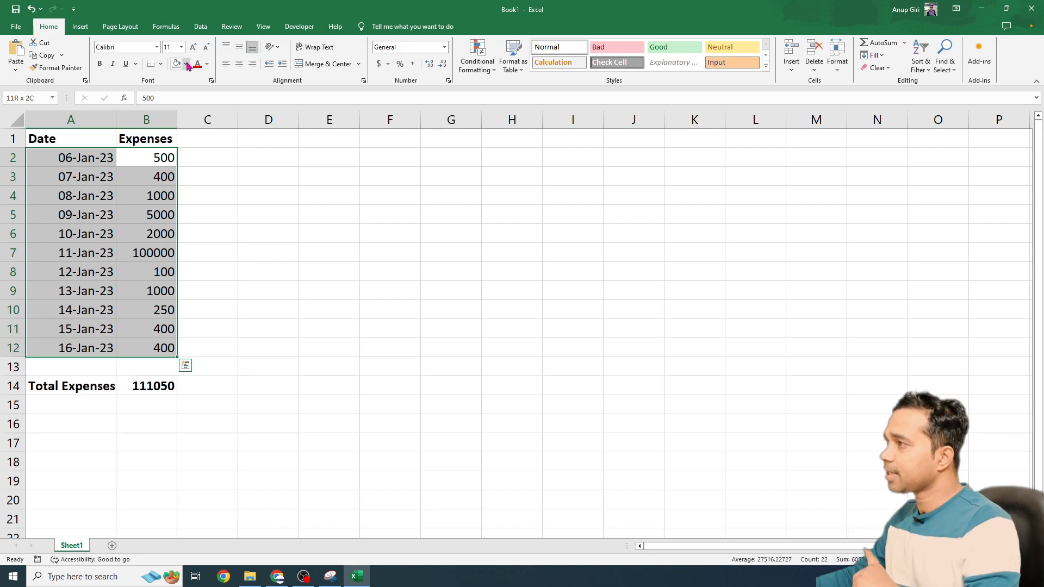
click(201, 27)
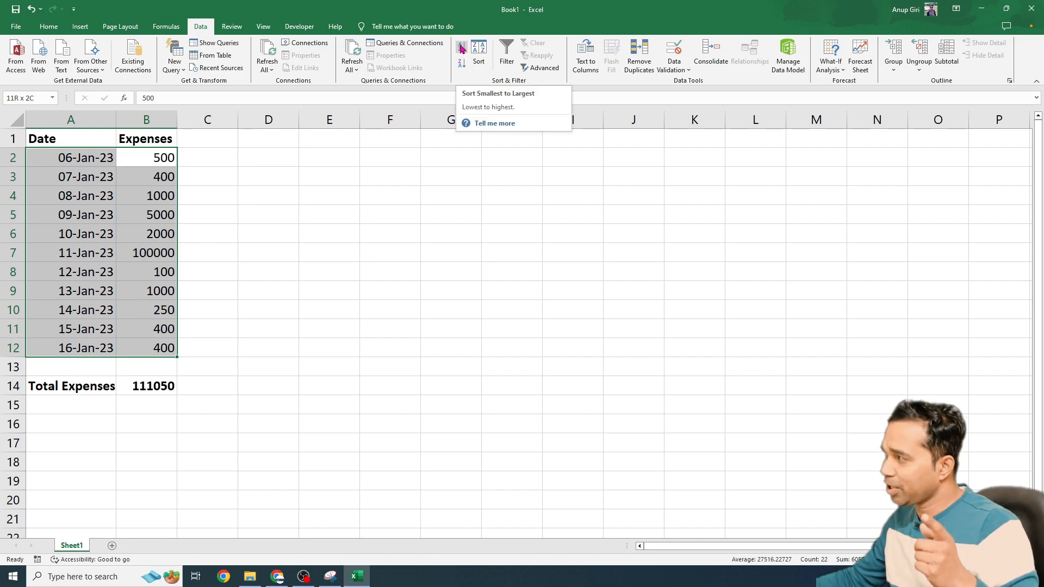
click(461, 49)
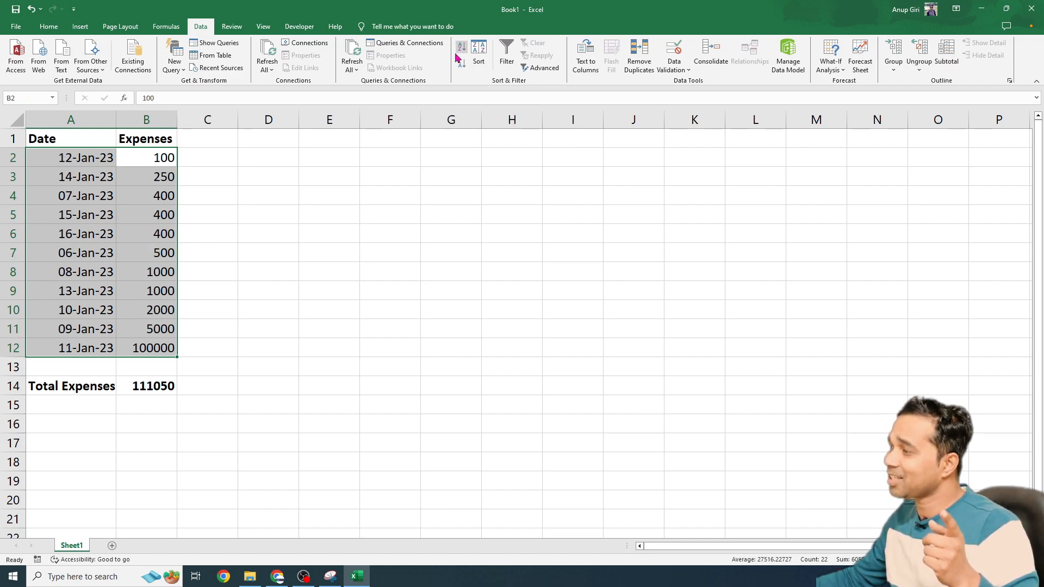
click(364, 211)
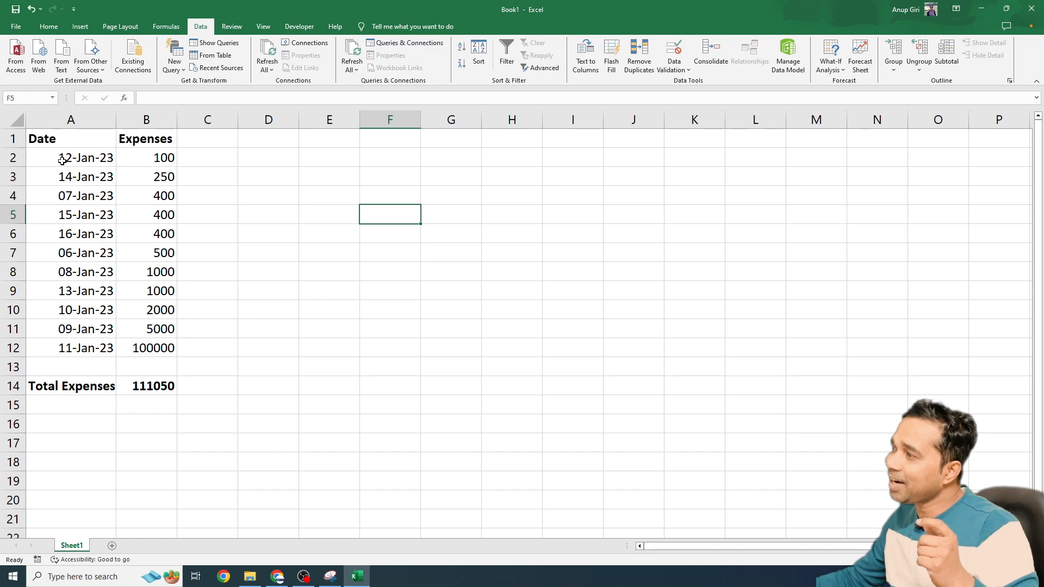
- Check the two lowest sorted expenses in B2 and B3 and the date in A3
click(151, 157)
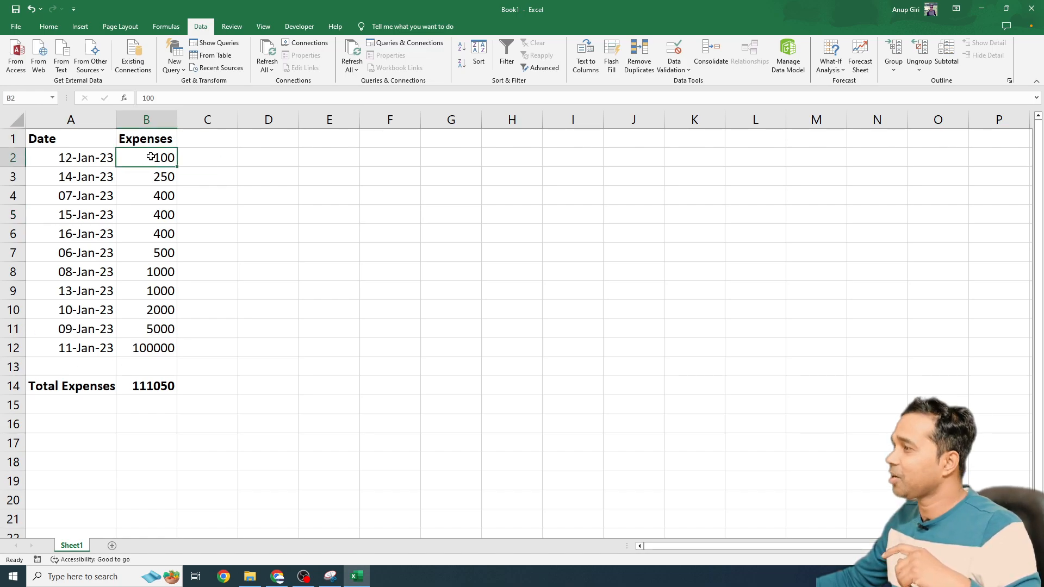
click(145, 176)
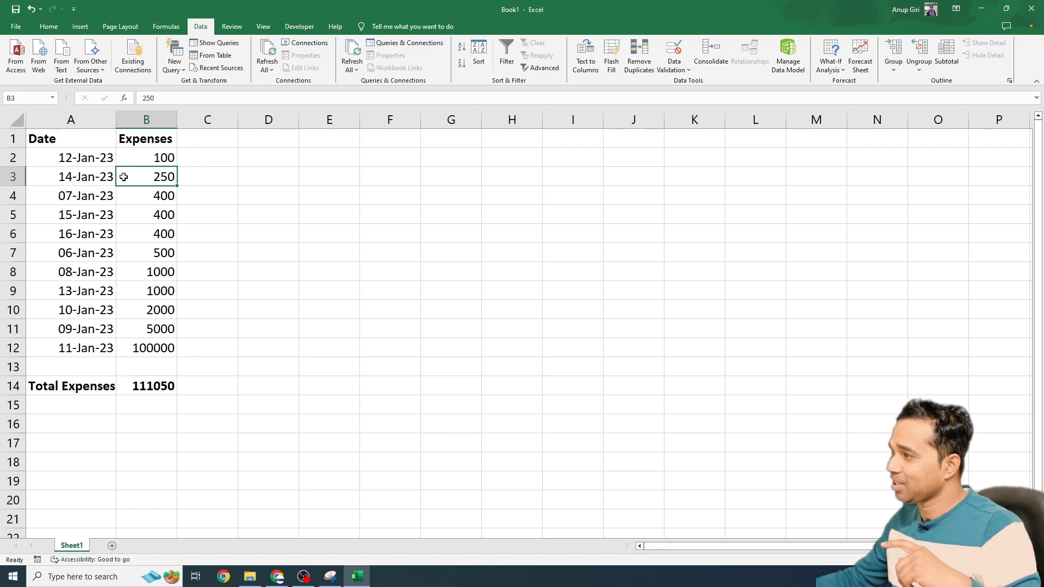
click(83, 174)
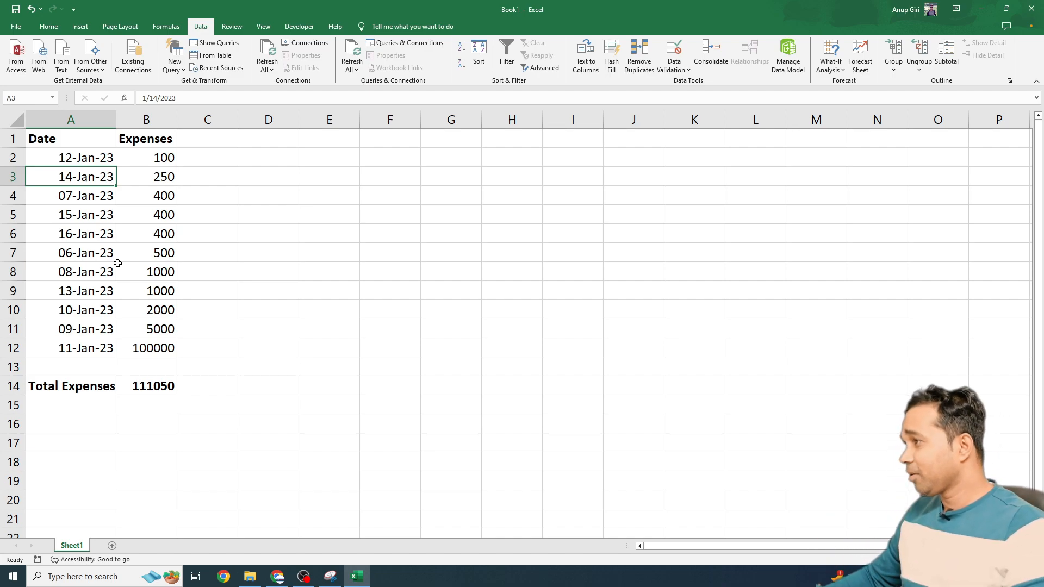
- Go to the header row, jump to the sheet's last column, and return to A1
key(Up)
key(Up)
key(ctrl+Right)
key(ctrl+Right)
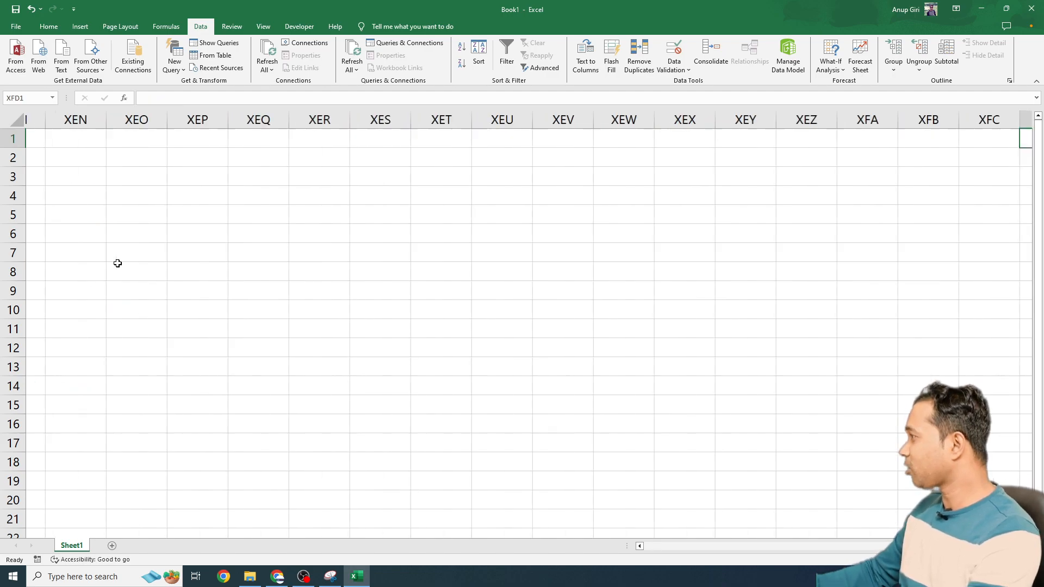
key(ctrl+Left)
key(ctrl+Left)
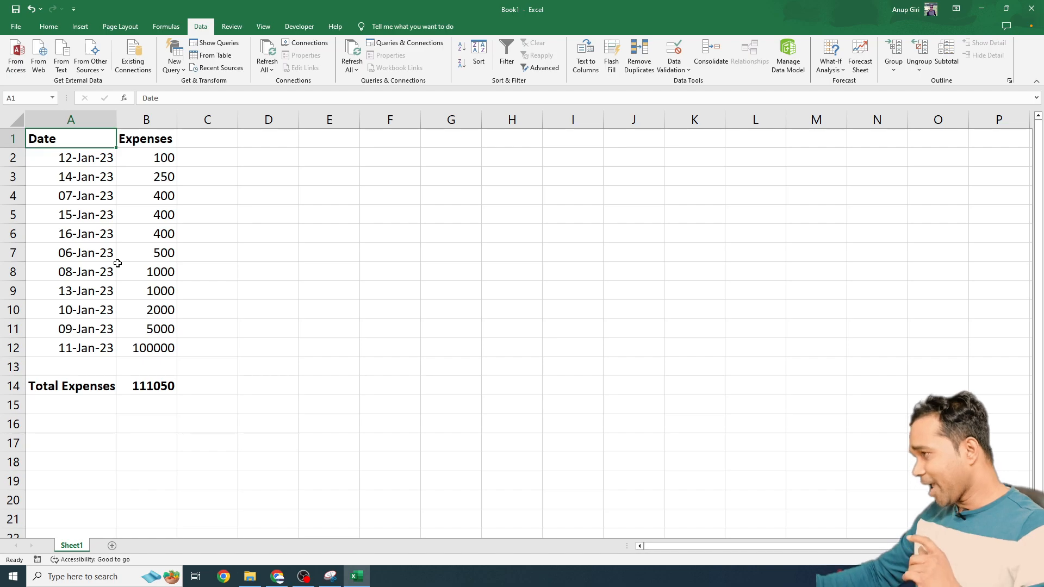
- Move cell by cell along row 1 from A1 to N1 and back to A1
key(Right)
key(Right)
key(Right)
key(Right)
key(Right)
key(Right)
key(Right)
key(Right)
key(Right)
key(Right)
key(Right)
key(Right)
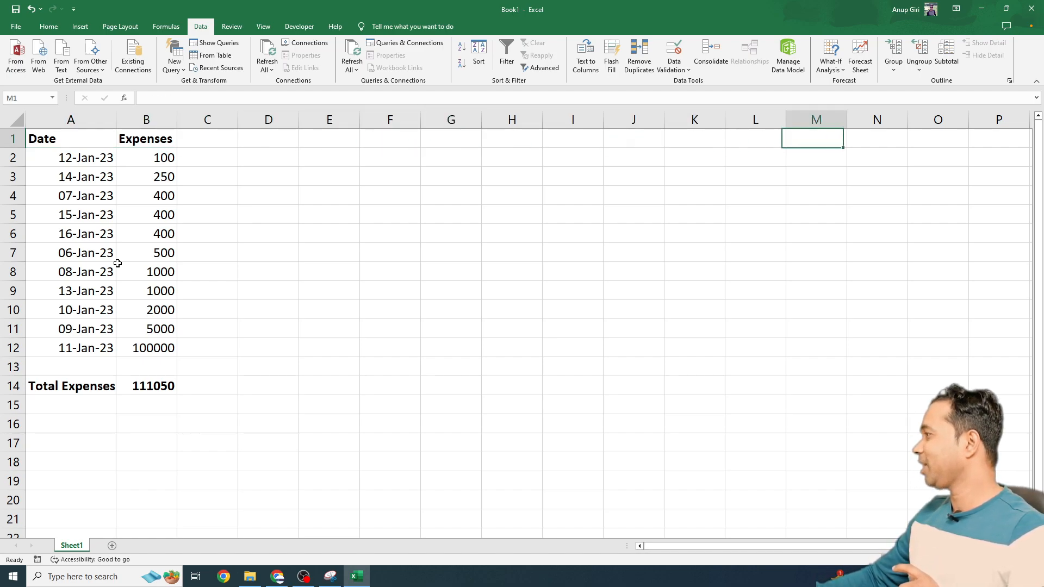
key(Right)
key(Left)
key(Left)
key(Left)
key(Left)
key(Left)
key(Left)
key(Left)
key(Left)
key(Left)
key(Left)
key(Left)
key(Left)
key(Left)
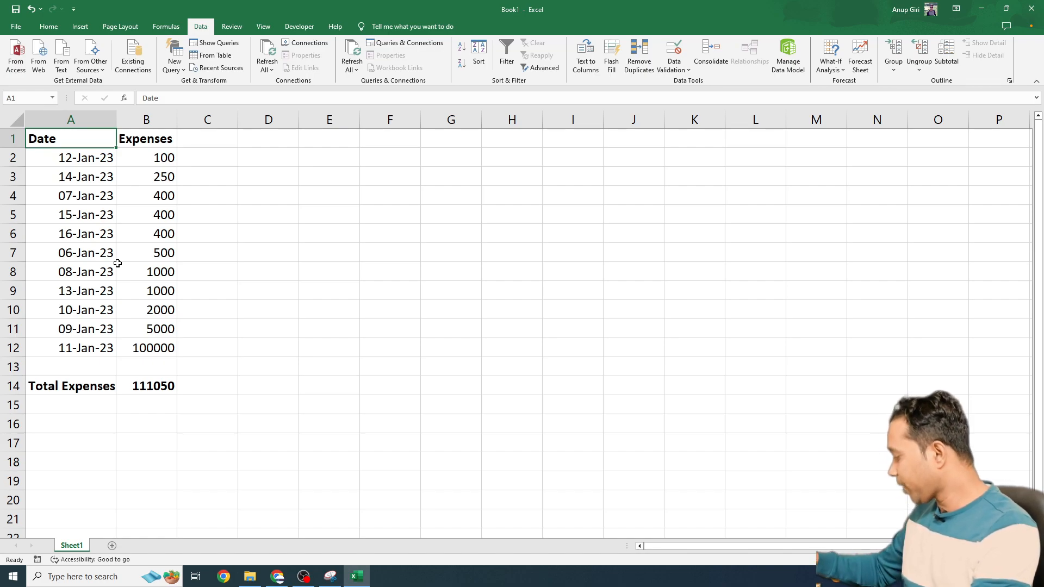
- Jump from A1 to cell XFD1 at the far end of row 1 and back to A1
key(ctrl+Right)
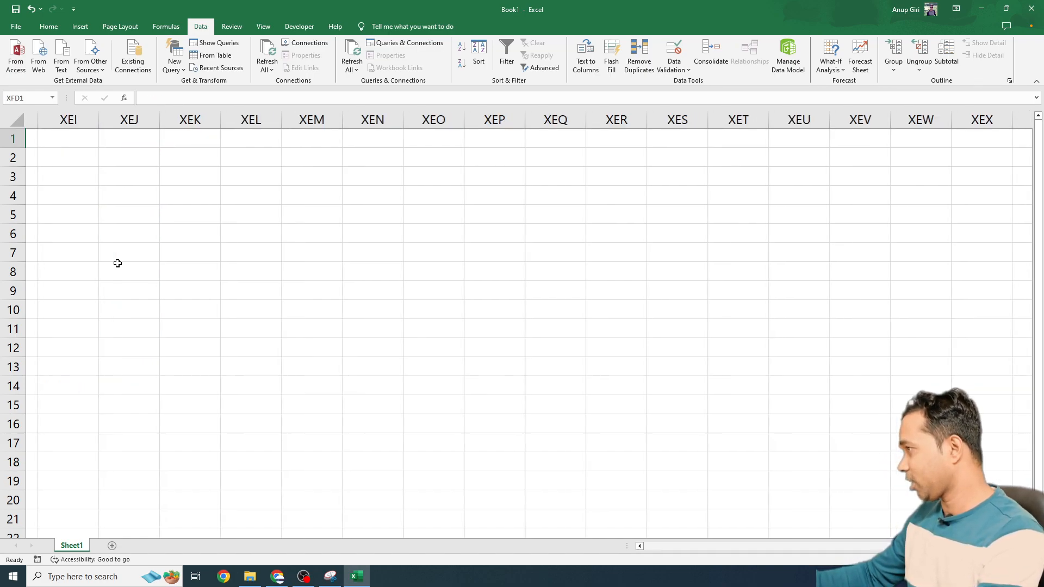
key(ctrl+Left)
key(ctrl+Left)
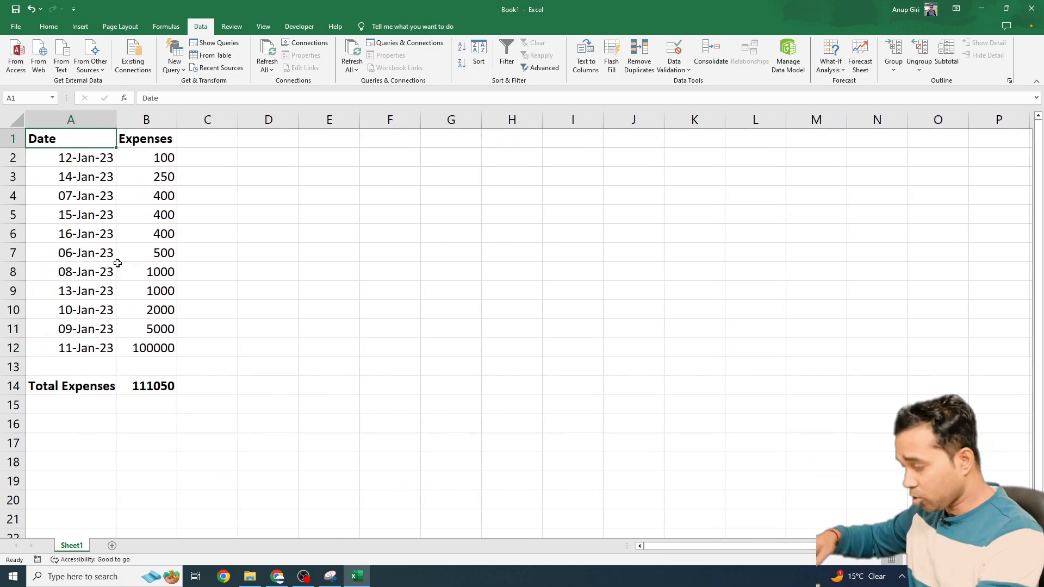
- Jump down column A to the sheet's last row, return to A1, and move to B1
key(ctrl+Down)
key(ctrl+Down)
key(ctrl+Down)
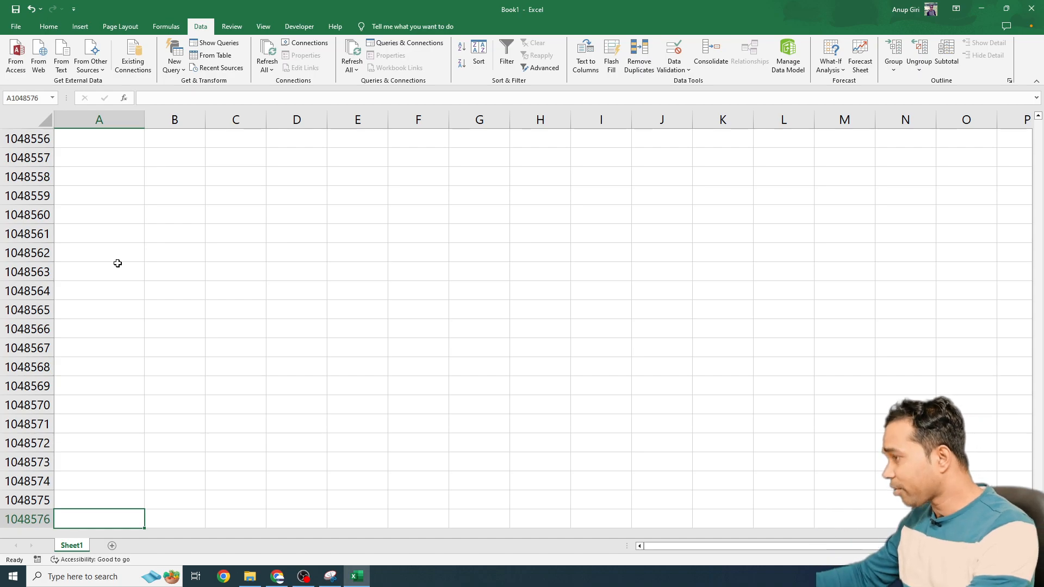
key(ctrl+Up)
key(ctrl+Up)
key(ctrl+Up)
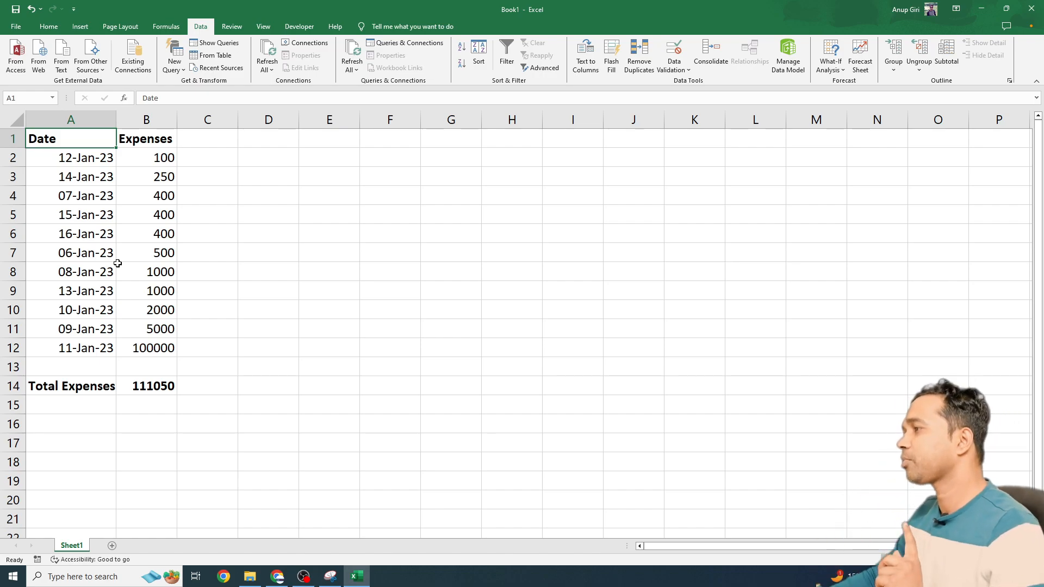
key(Right)
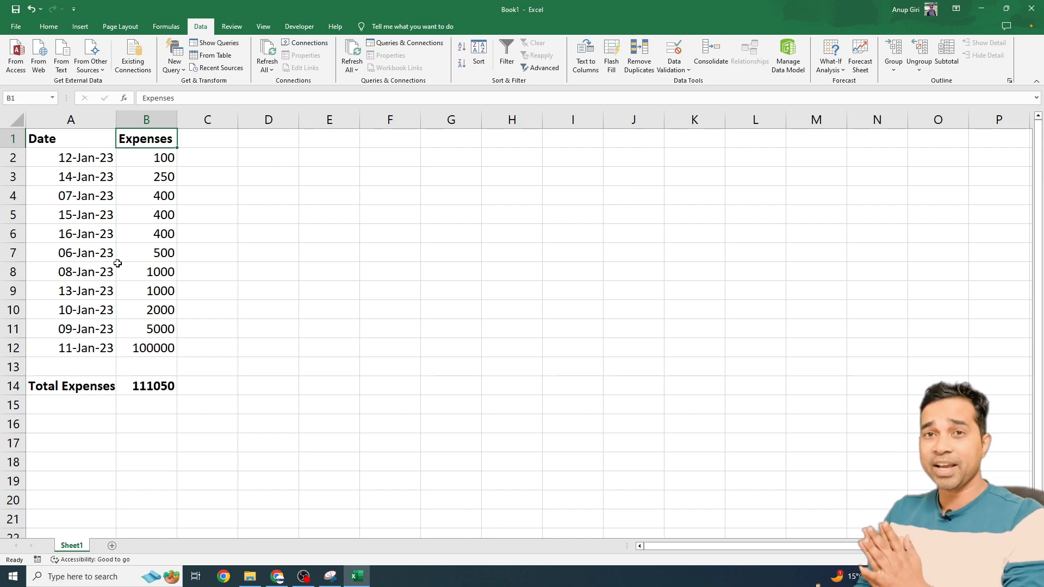
- Insert a 2-D clustered column chart of A1:B14 and move it up to start at row 2, beside the table
click(86, 28)
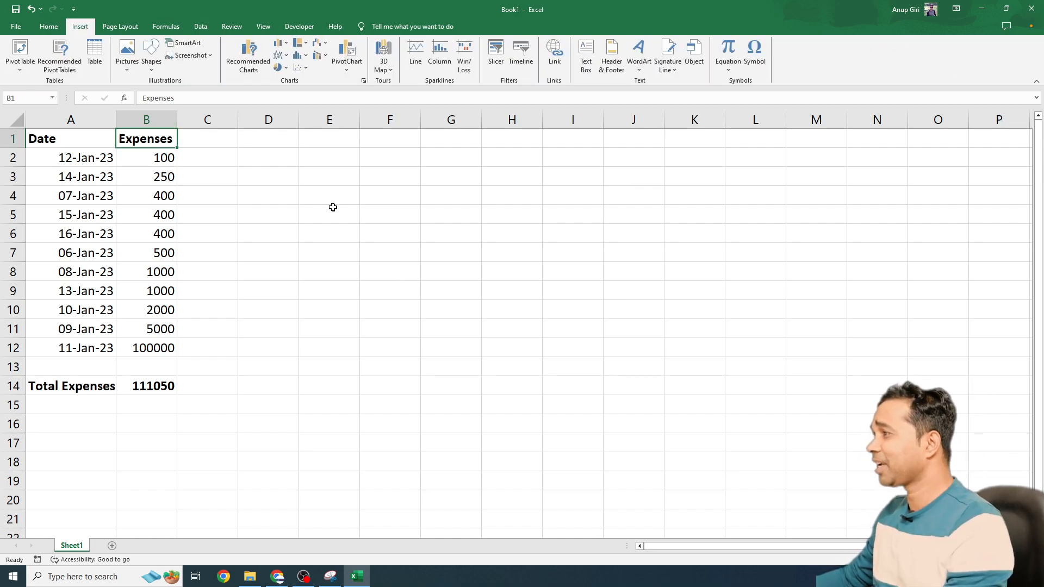
click(51, 159)
drag(59, 141, 170, 380)
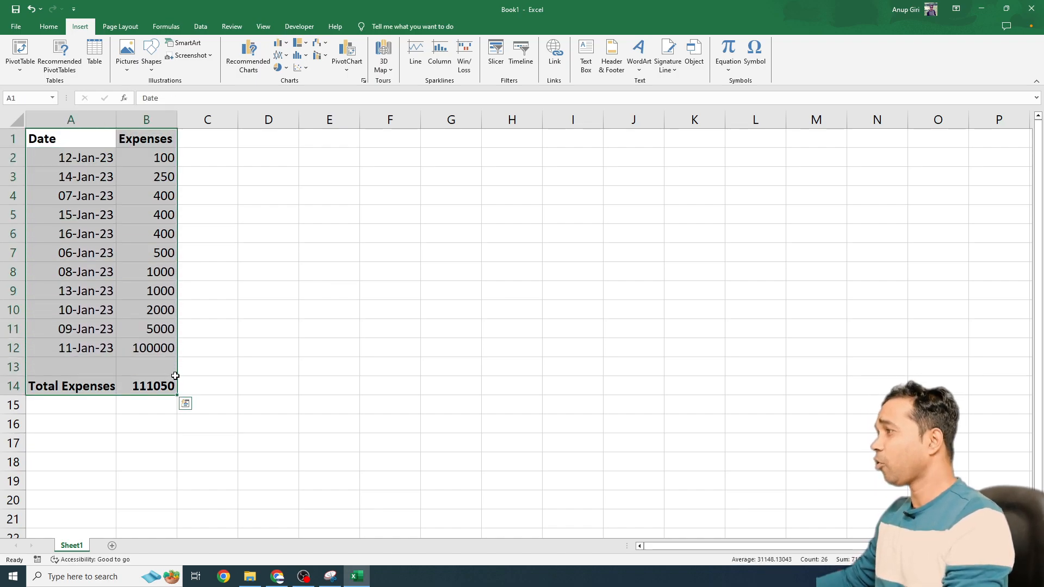
click(286, 44)
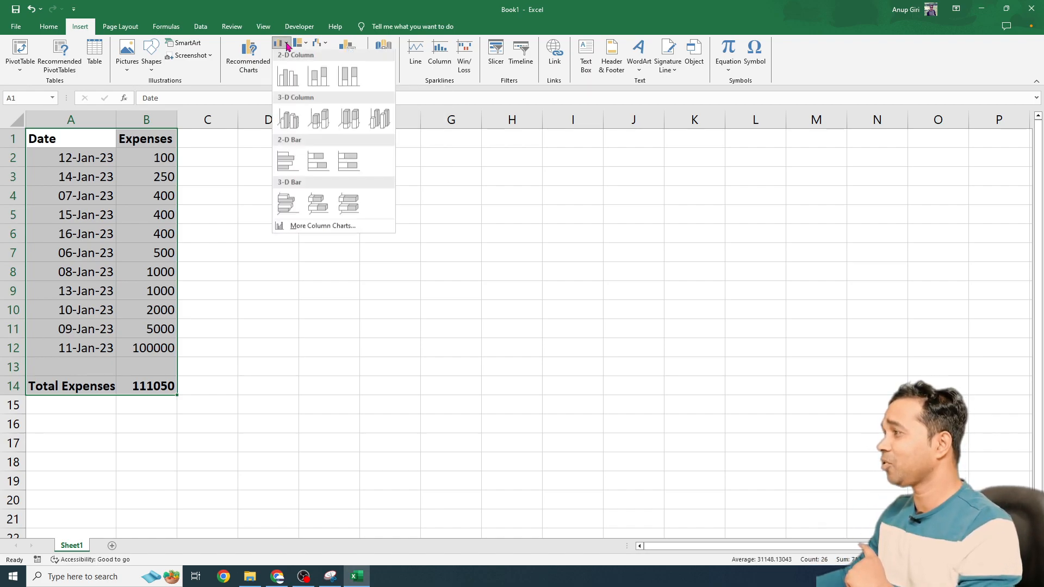
click(297, 83)
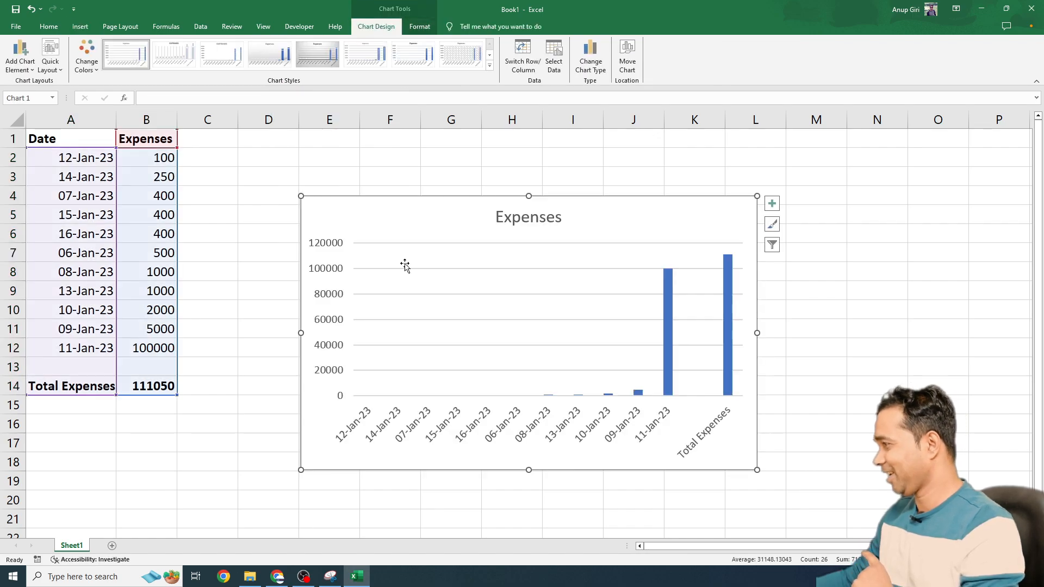
drag(600, 211, 650, 165)
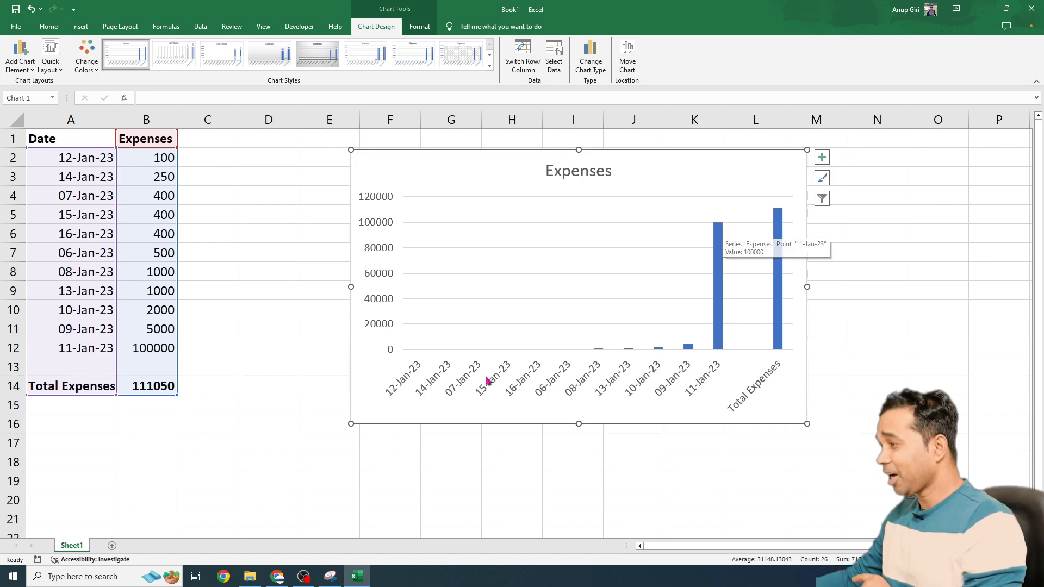
- Deselect the chart and set the 11-Jan-23 expense in B12 to 1500
key(Escape)
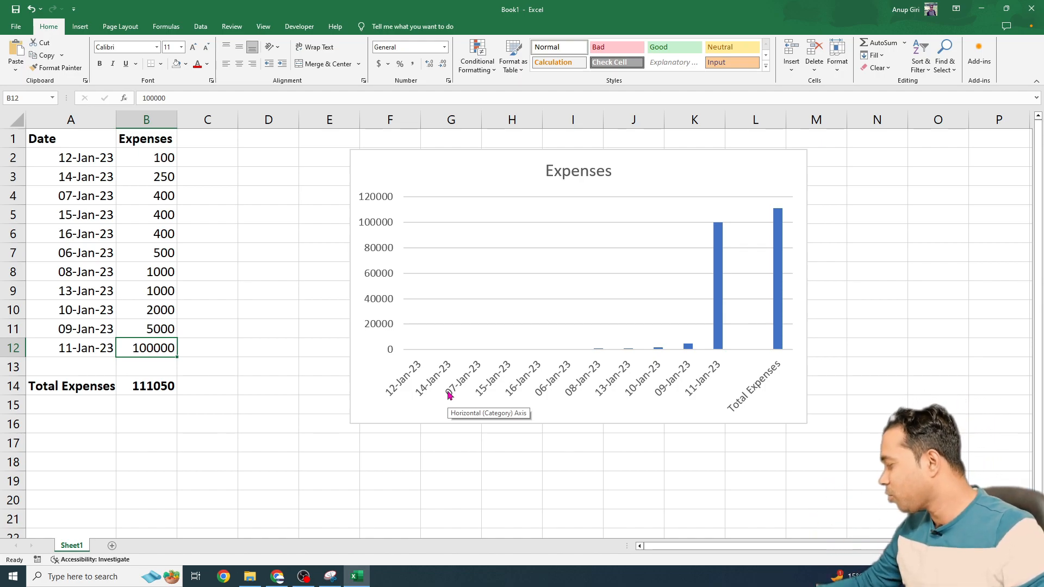
text(1500)
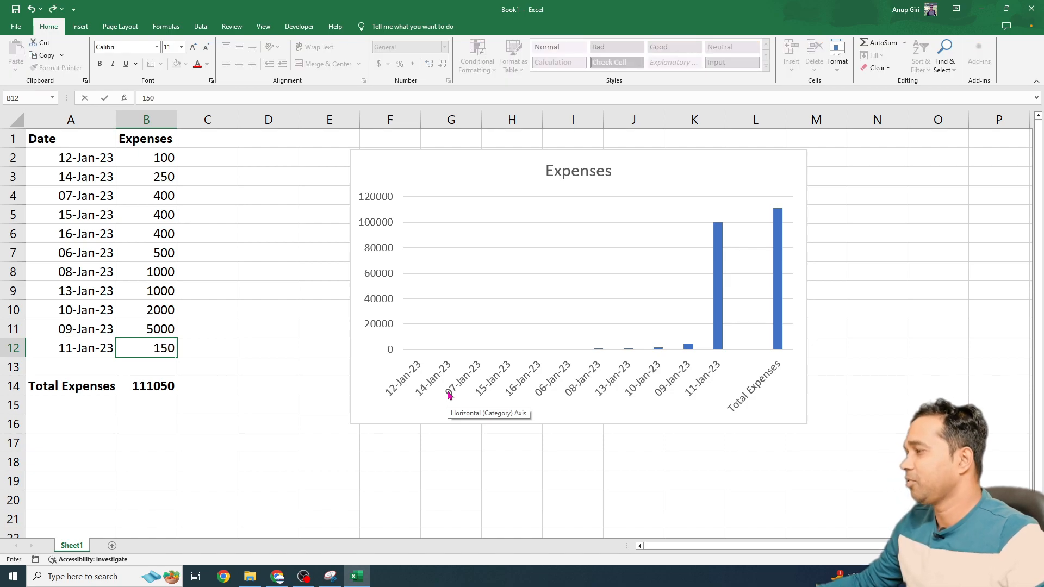
key(Return)
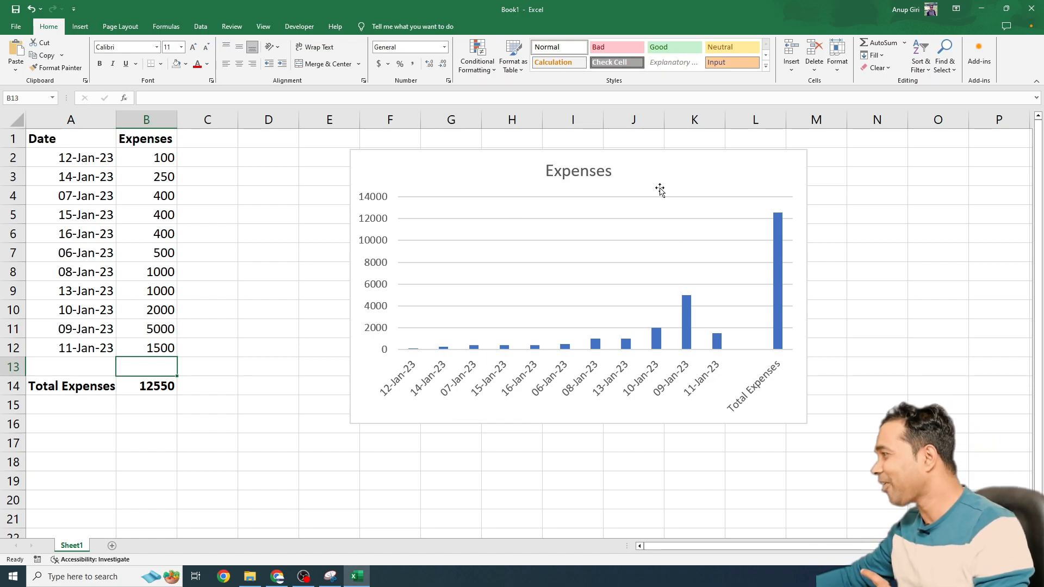
- Try the dark, solid blue and light styles on the Expenses chart, and apply the white style with shaded blue gradient columns
double_click(669, 258)
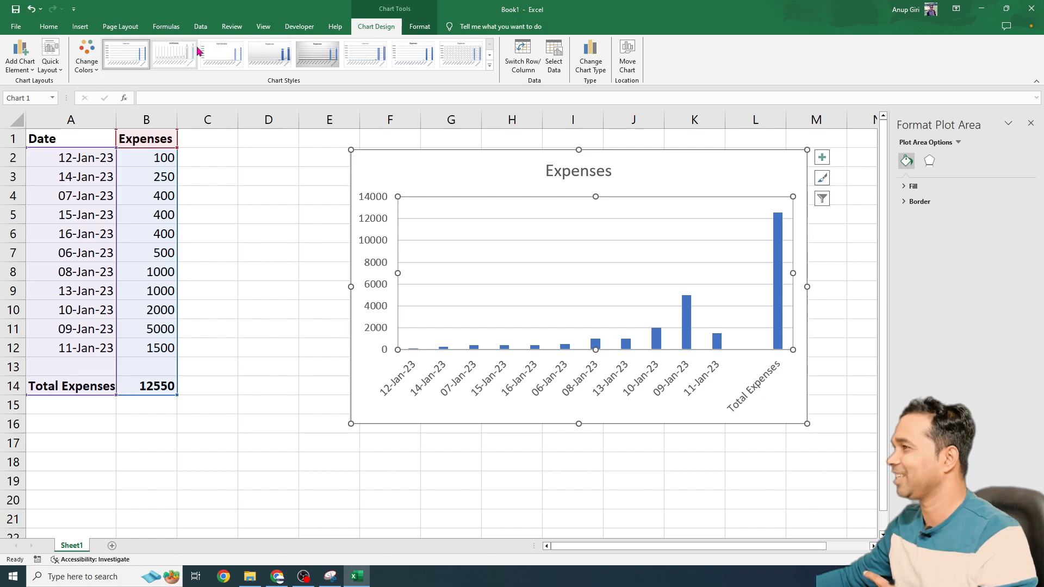
click(489, 55)
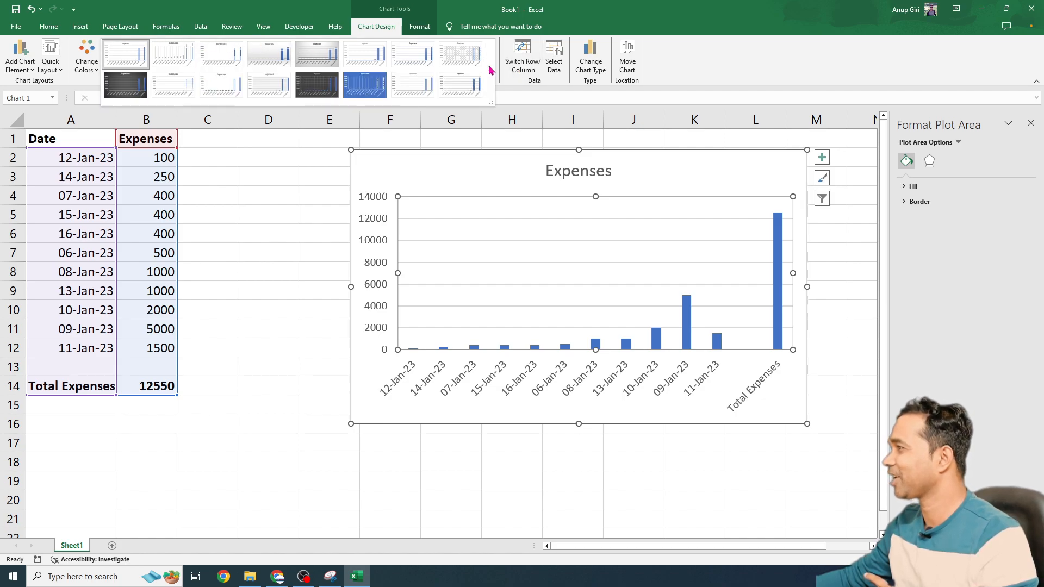
click(318, 54)
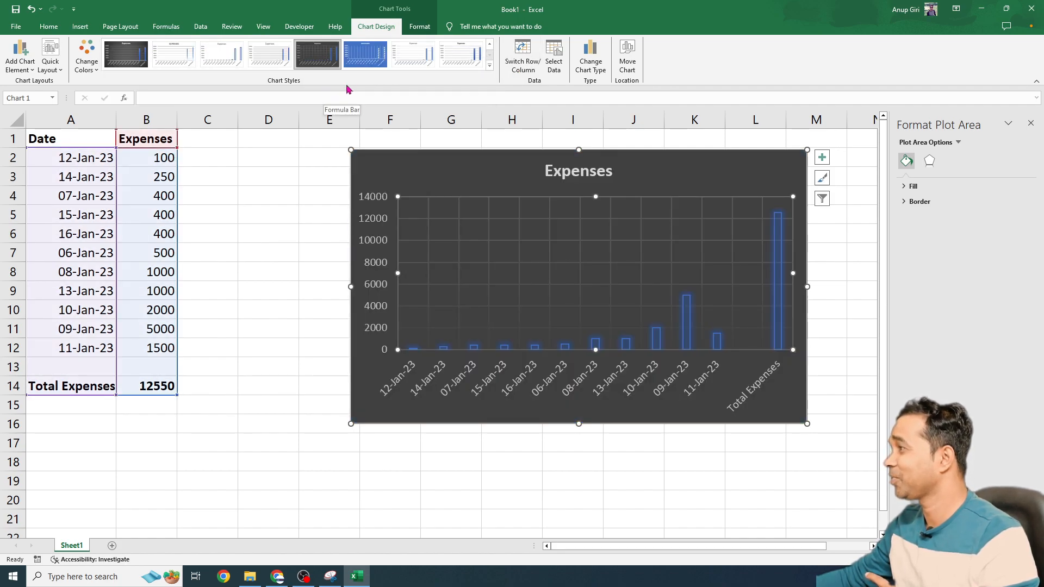
click(370, 59)
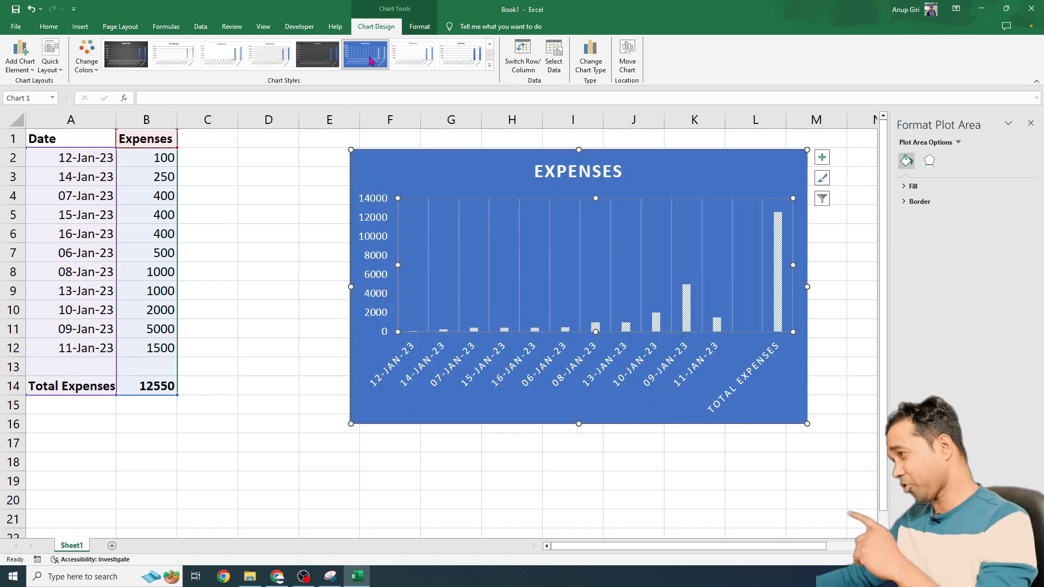
click(409, 56)
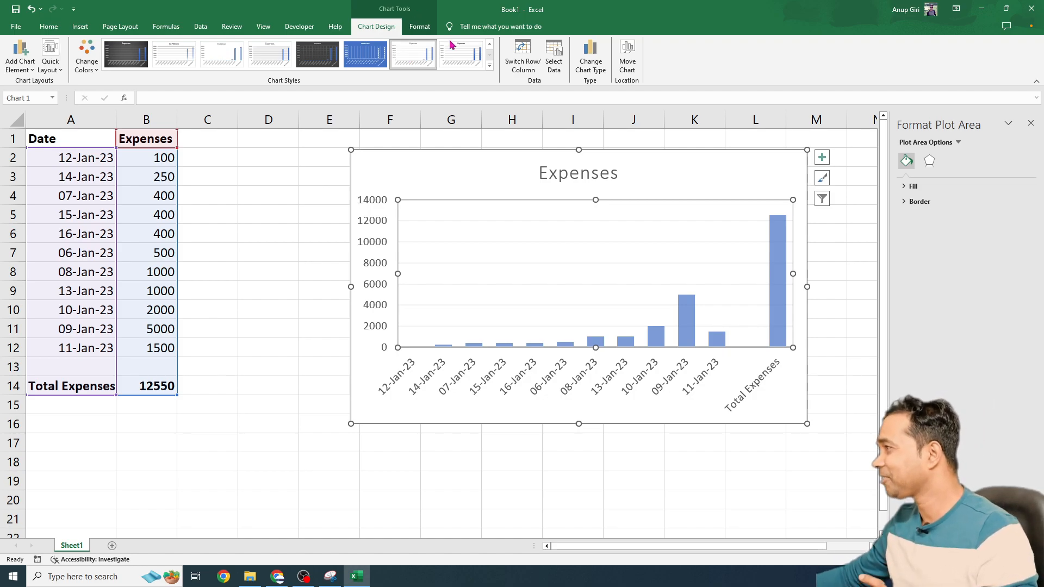
click(464, 58)
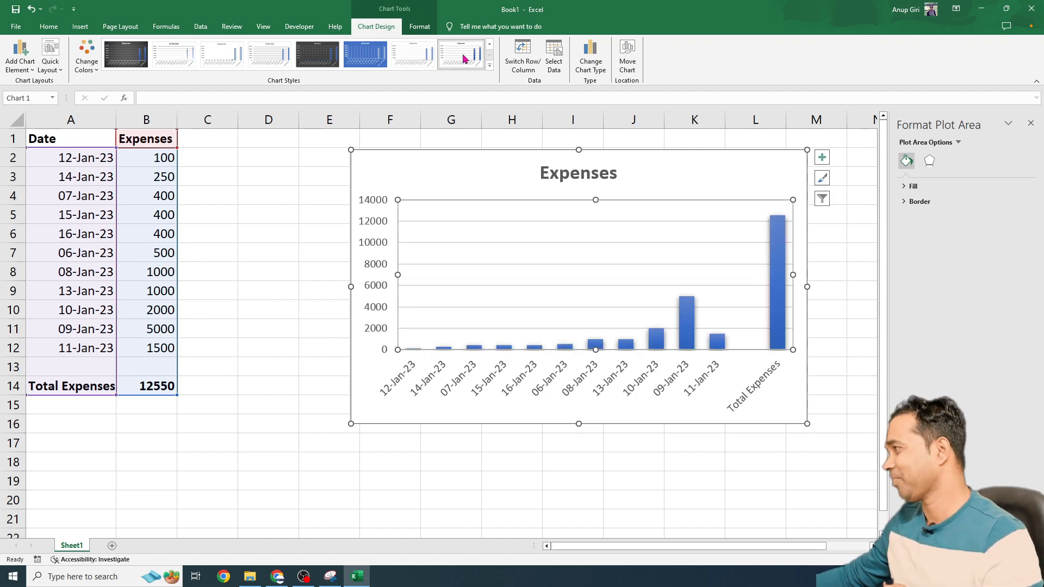
- Apply the blue color palette to the Expenses chart and reselect its plot area
click(89, 61)
click(103, 100)
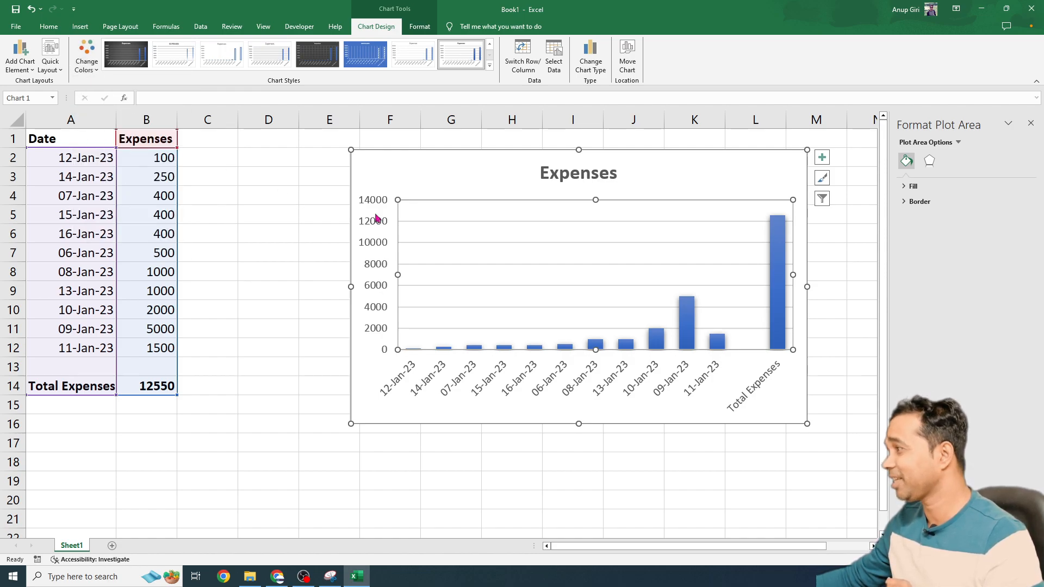
click(836, 272)
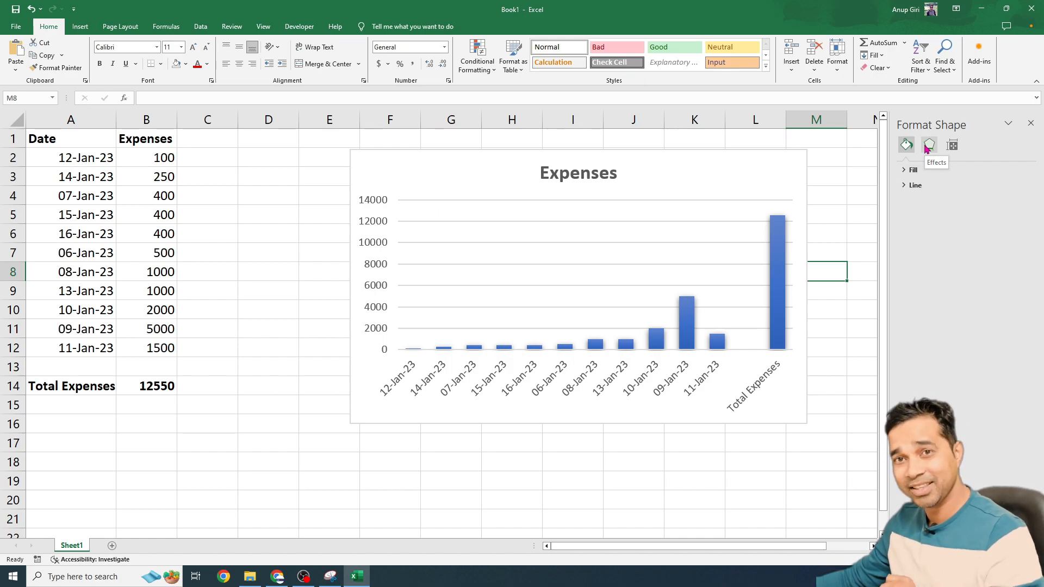
click(577, 261)
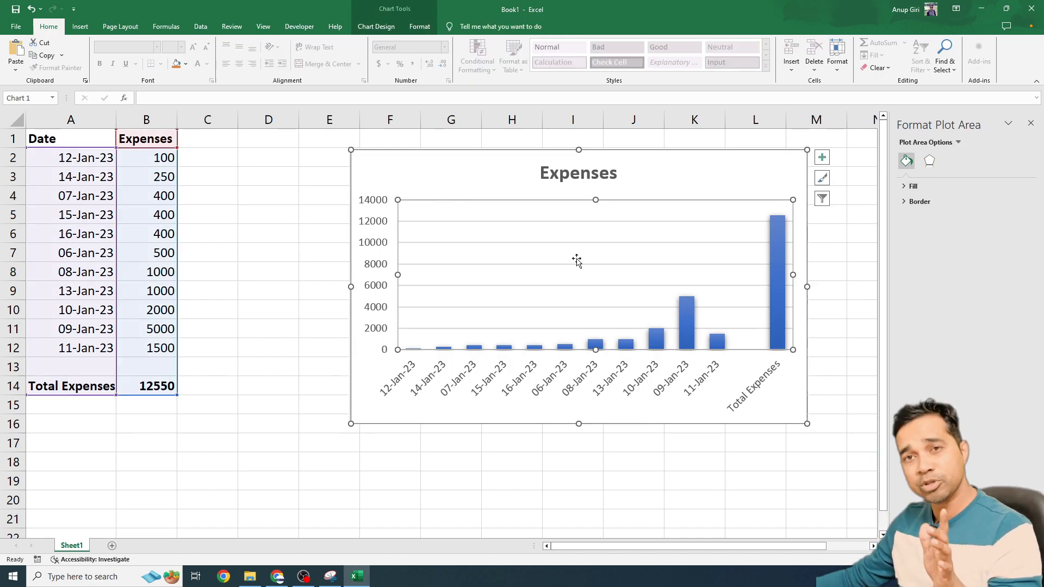
- Move the Expenses chart closer to the table, shrink it to span about rows 1 to 13, and deselect it
drag(489, 195, 368, 186)
drag(686, 411, 613, 377)
click(653, 421)
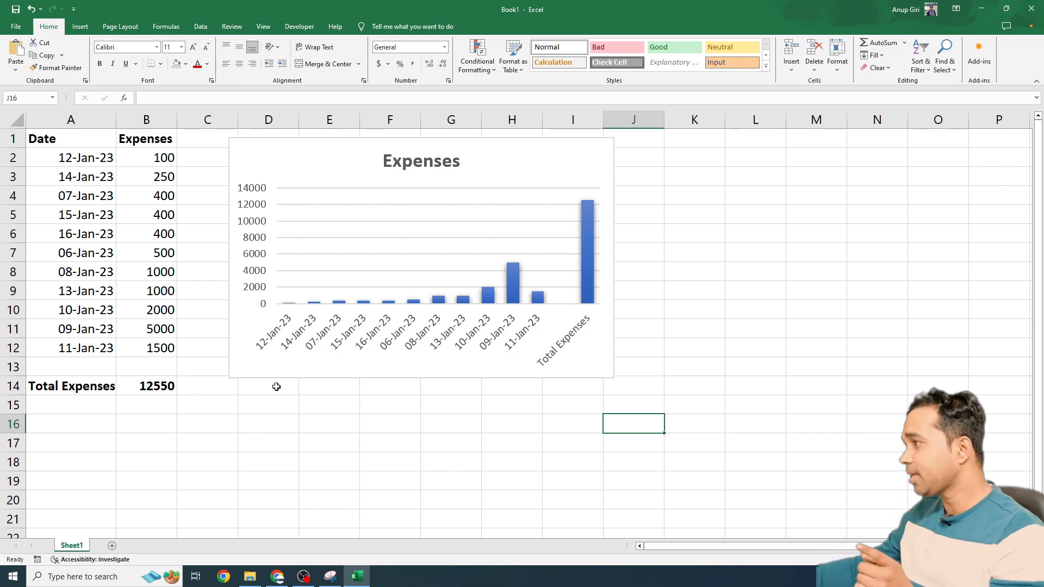
- Rename Sheet1 as "Class 1"
double_click(74, 546)
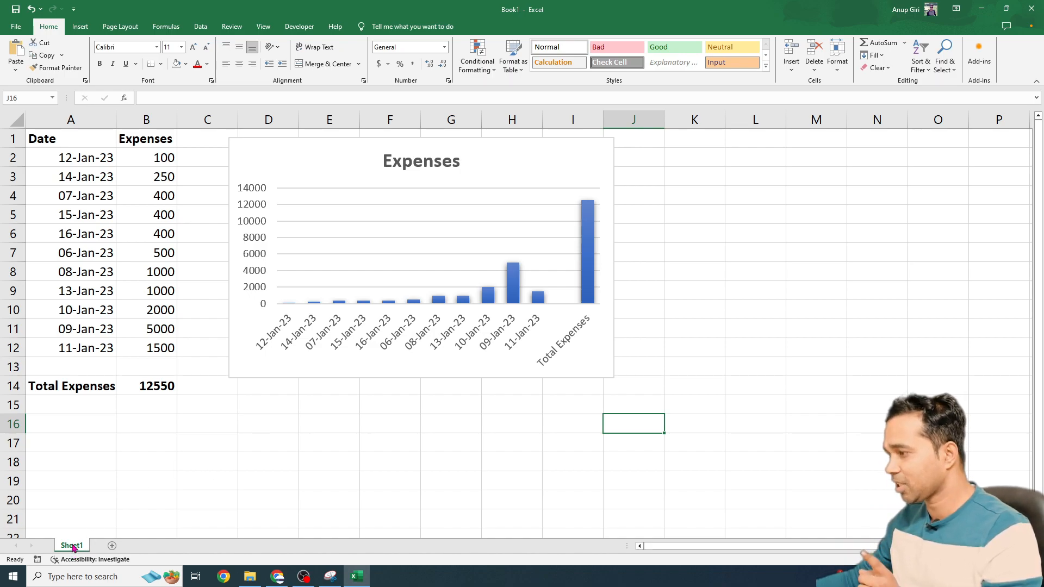
text(Clas)
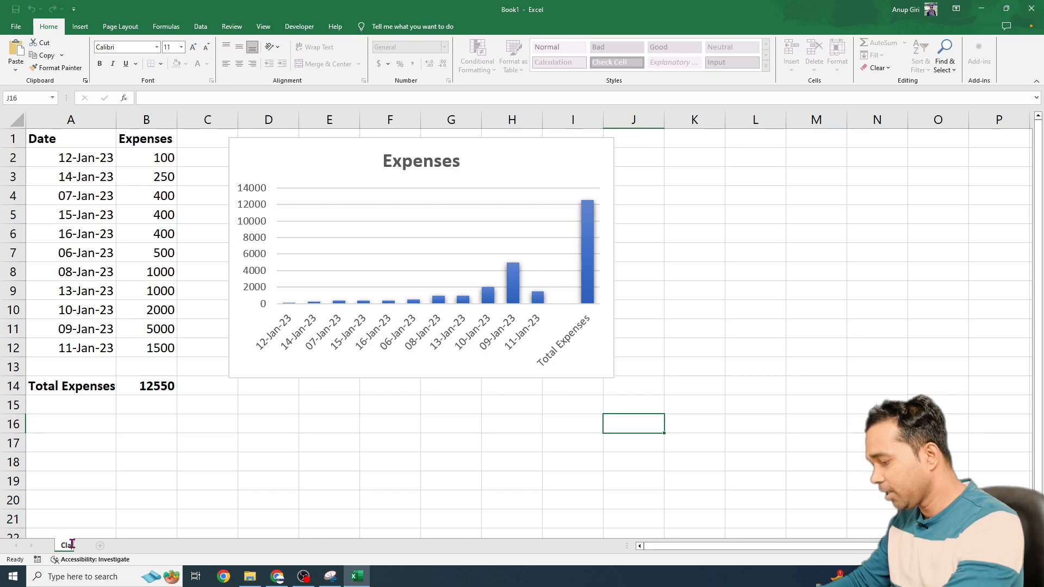
text(s 1)
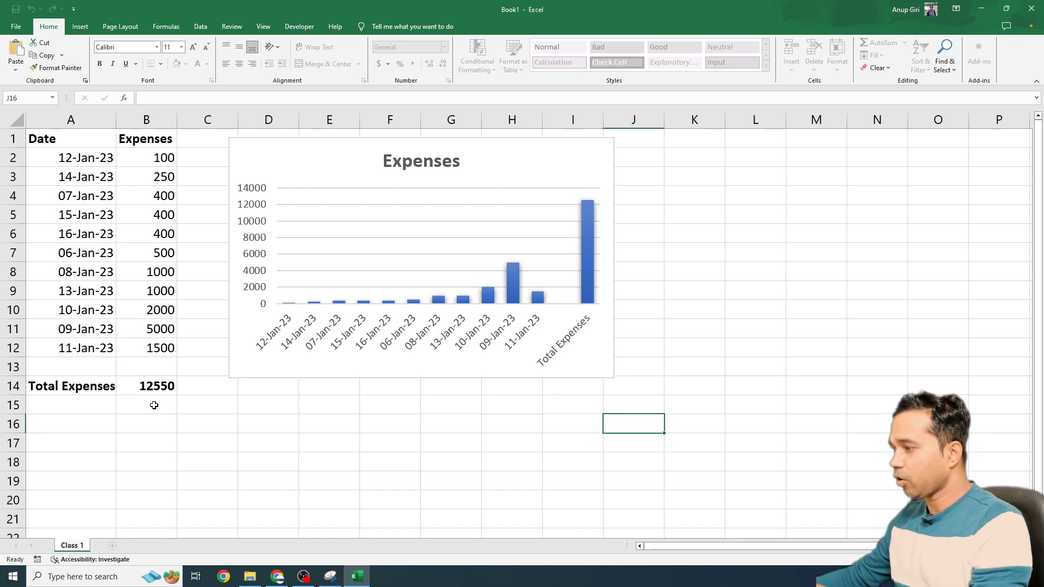
click(153, 465)
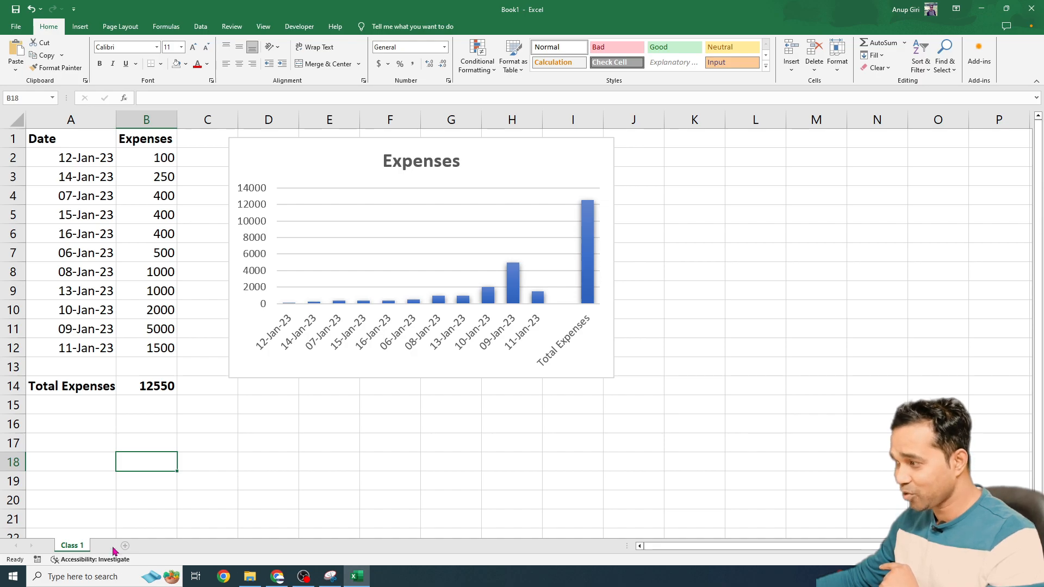
- Add a new worksheet after Class 1 and rename it as "Class 2"
click(113, 547)
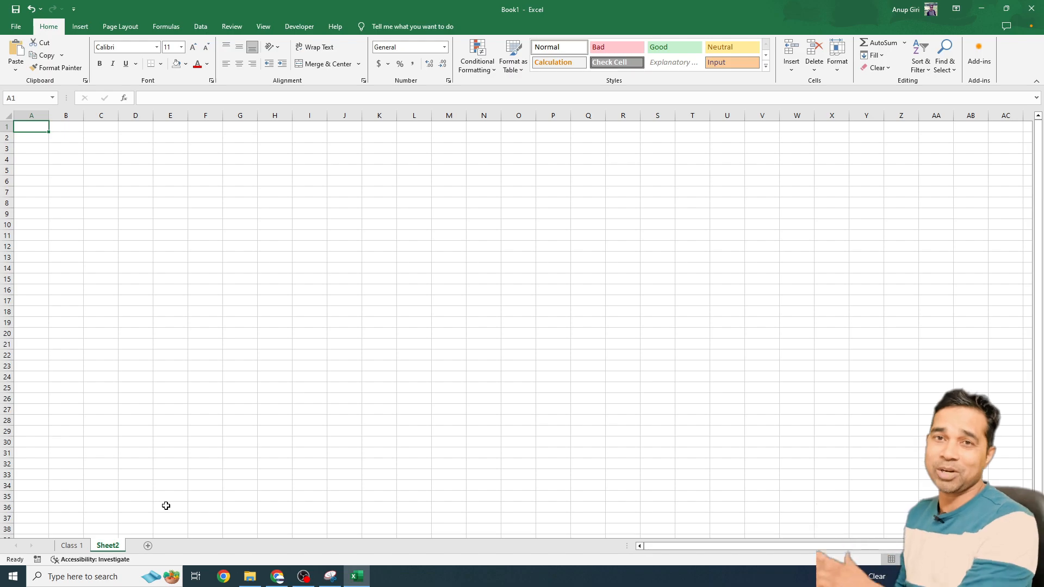
double_click(108, 546)
text(Class )
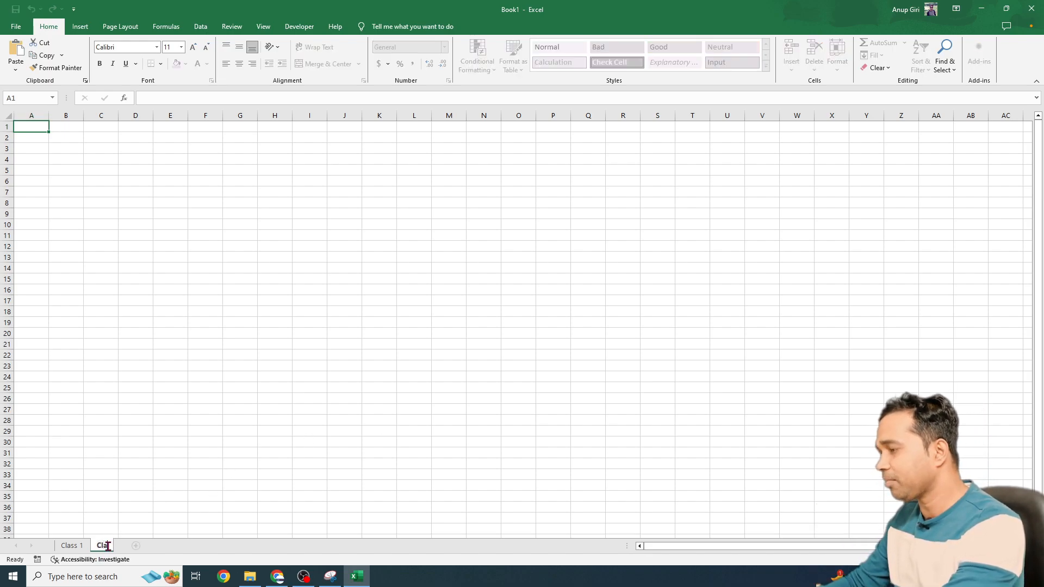
text(2)
key(Return)
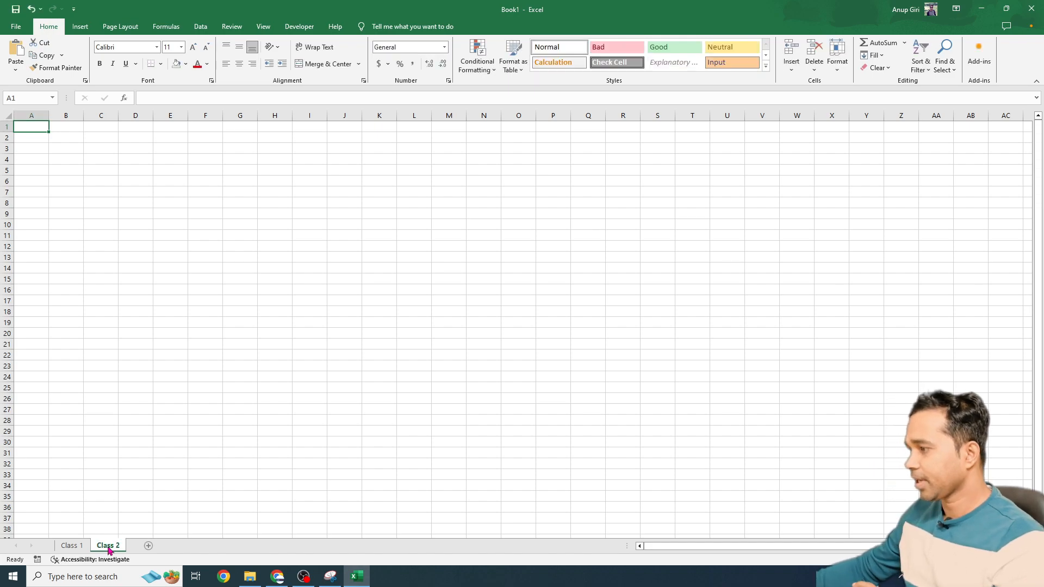
click(240, 387)
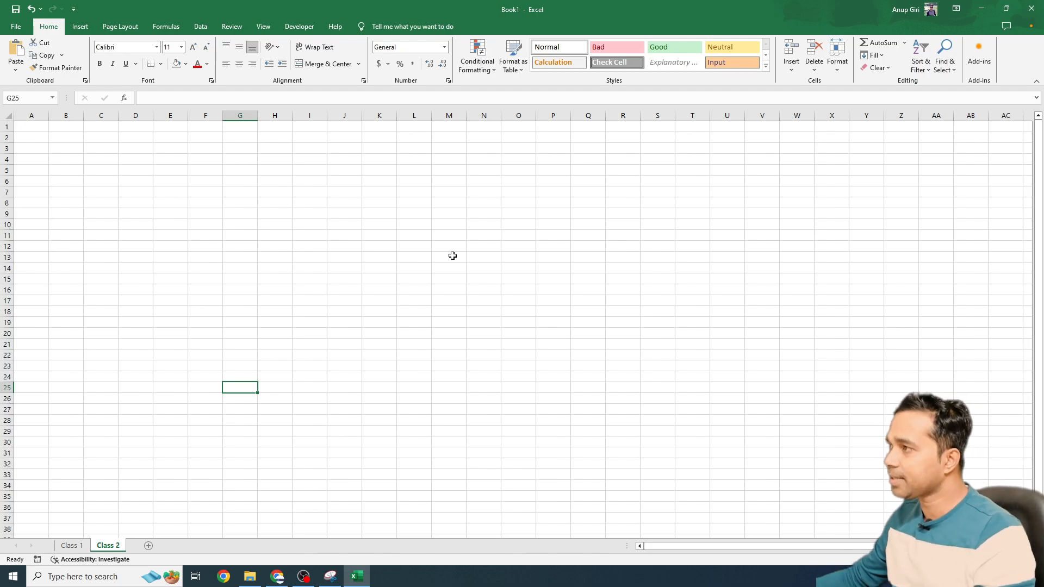
- Start saving the workbook and choose the Desktop as its location
click(17, 27)
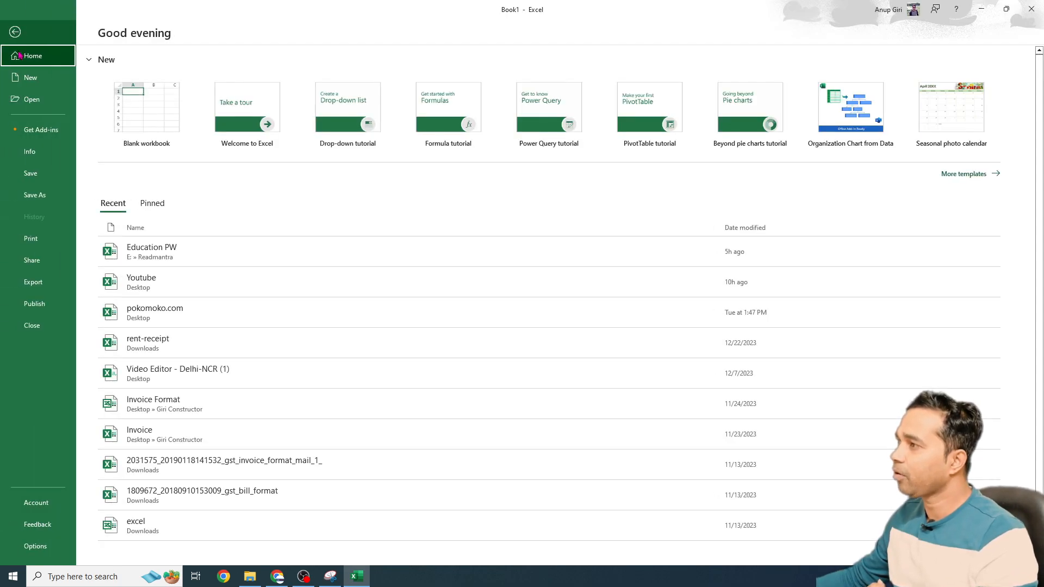
key(Escape)
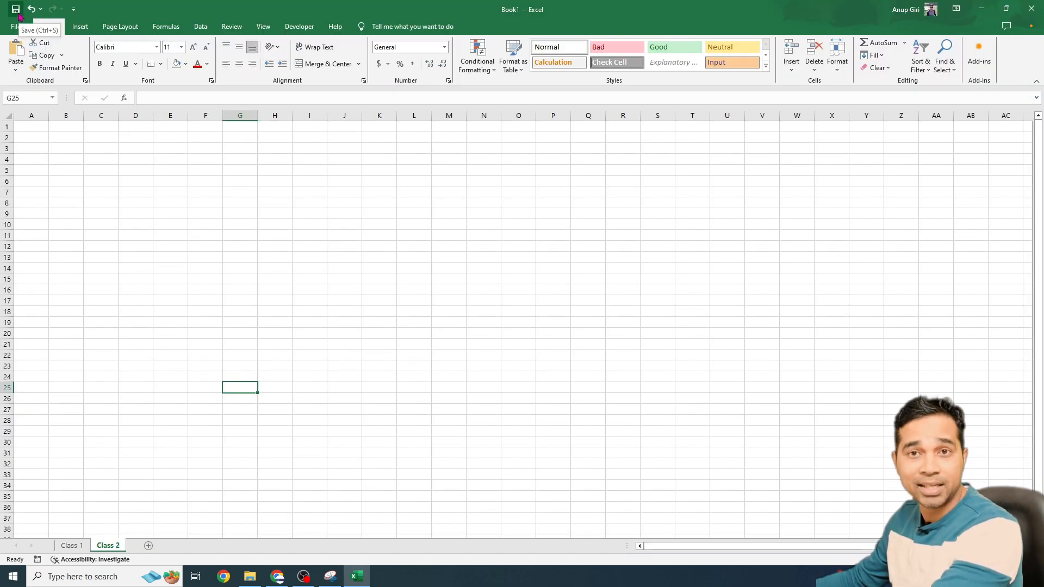
click(14, 27)
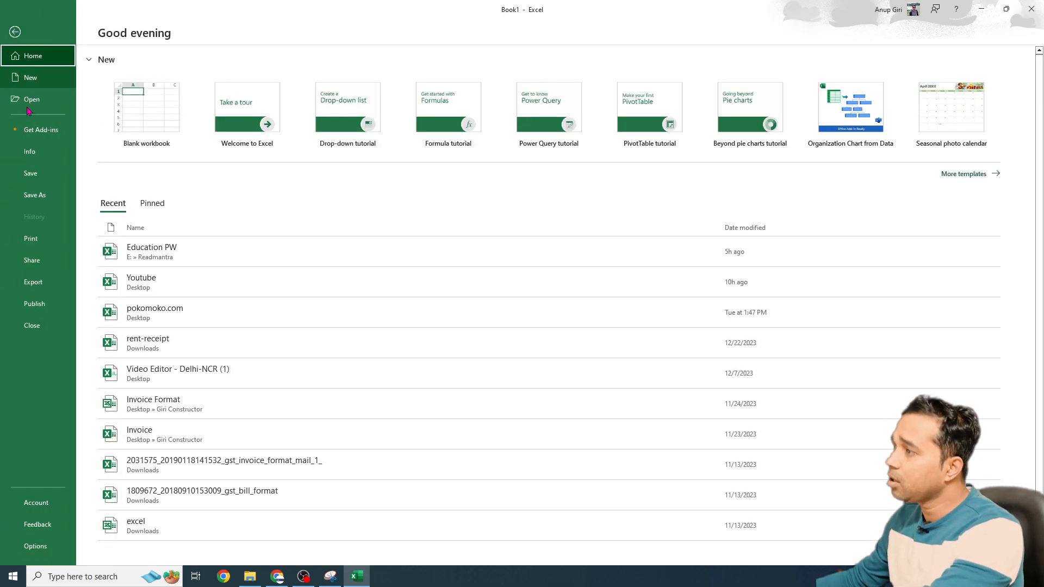
click(36, 174)
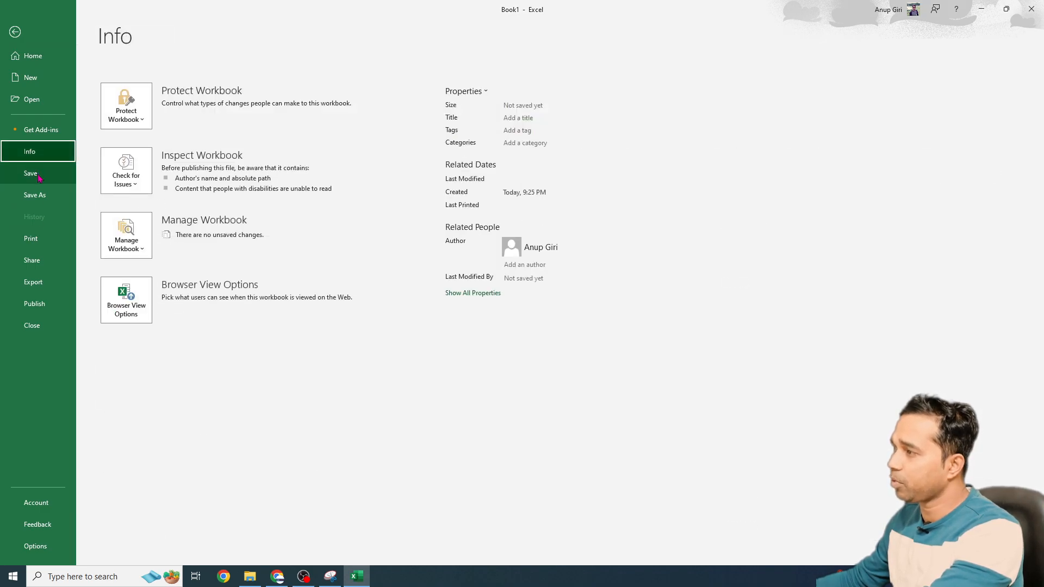
click(40, 176)
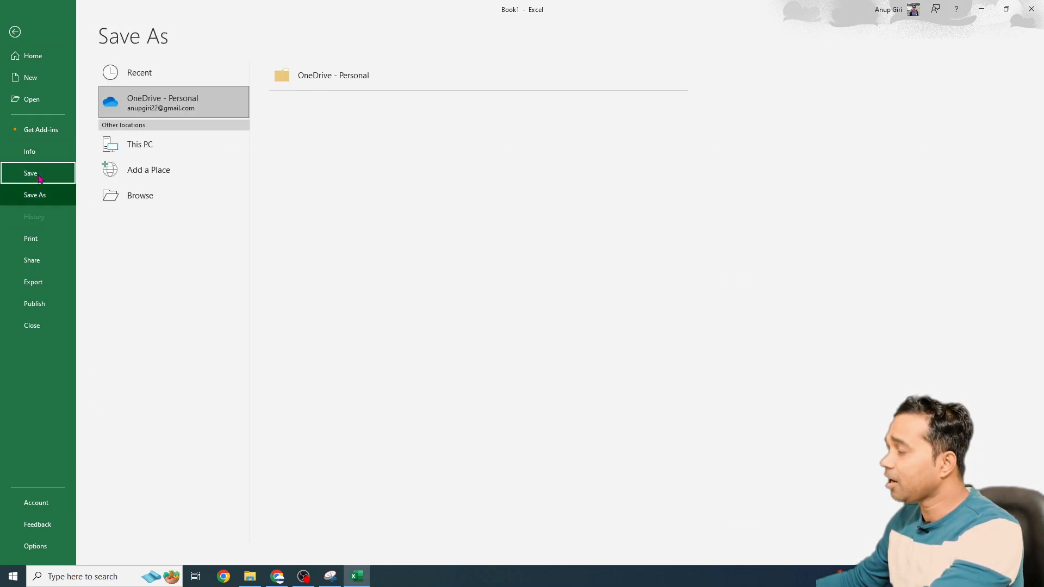
click(150, 199)
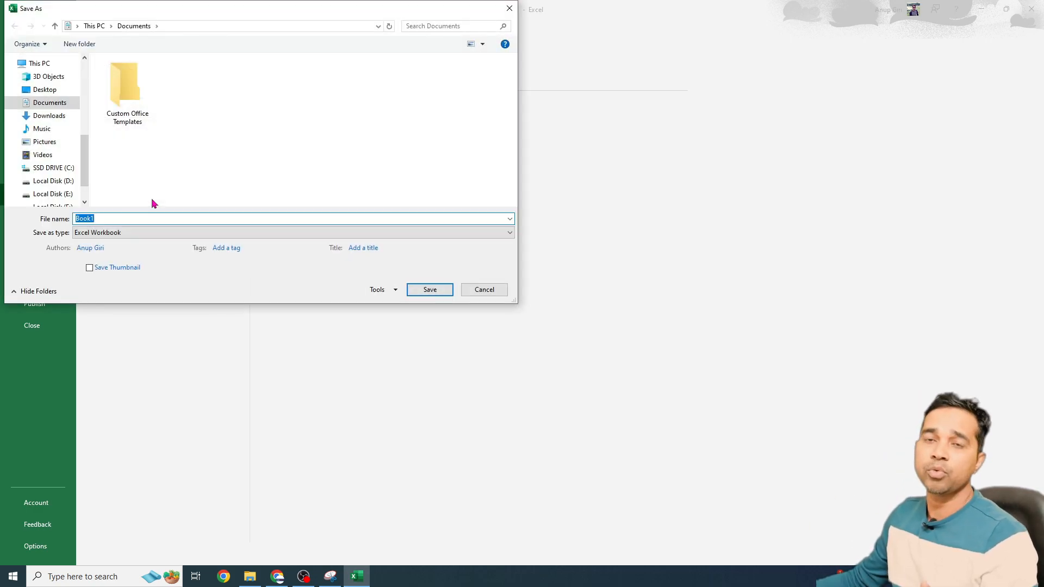
scroll(83, 75, up, 4)
scroll(57, 136, down, 2)
click(53, 178)
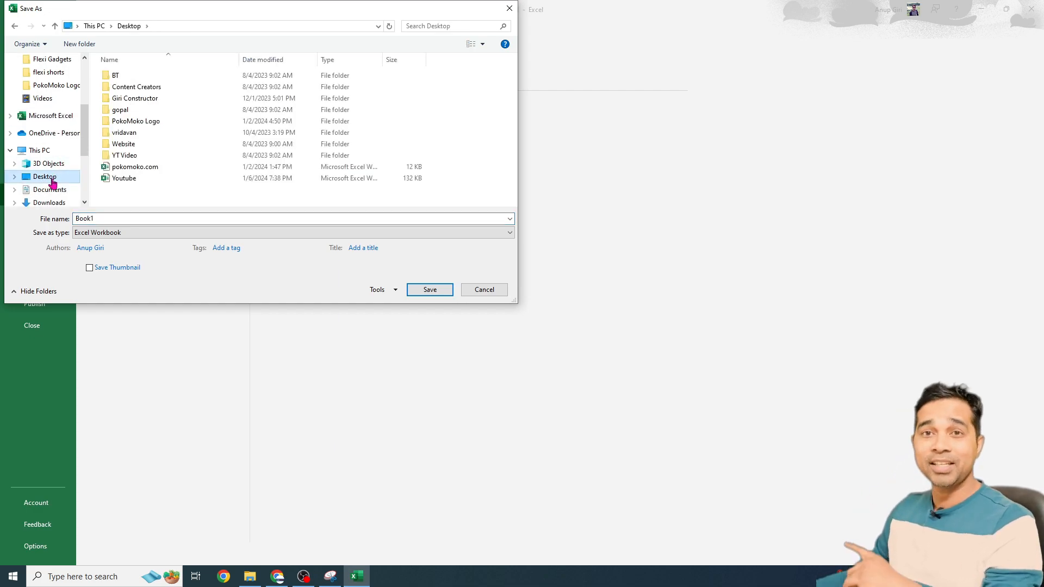
- Name the workbook "Excell Classes" and save it
click(133, 217)
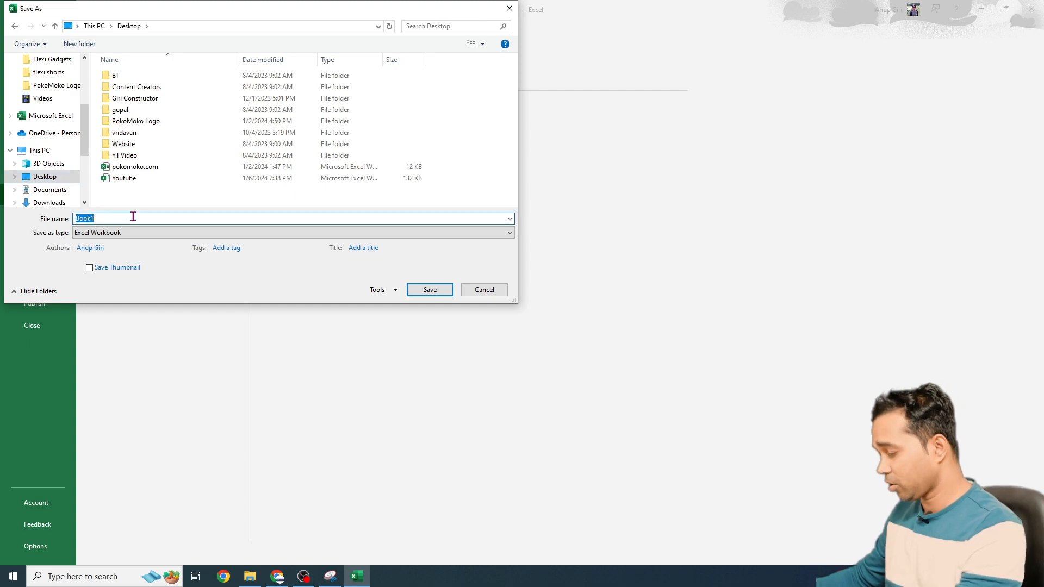
key(BackSpace)
text(Excell Clas==)
key(BackSpace)
key(BackSpace)
text(ses)
key(Return)
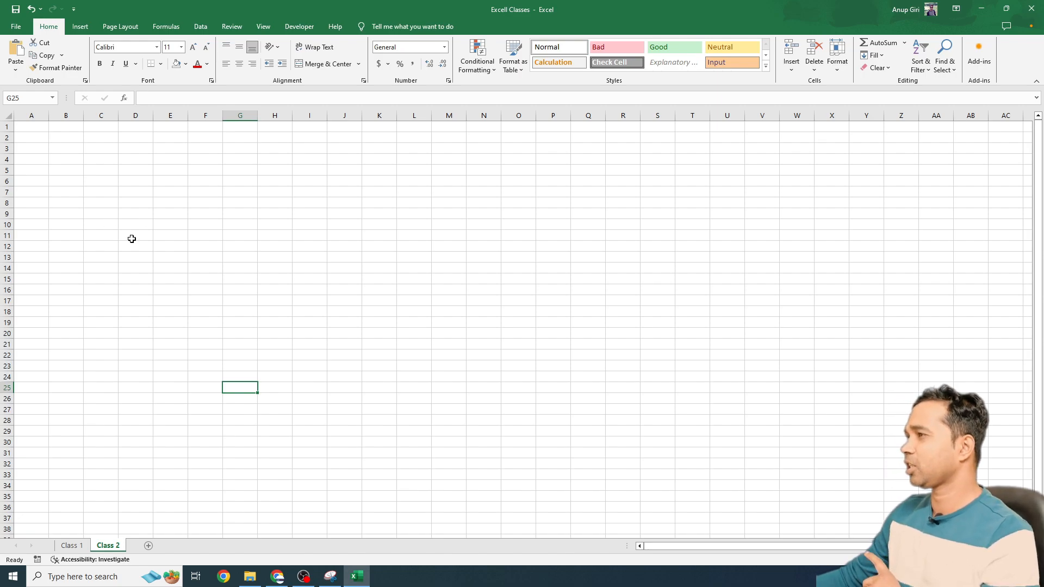
- Enter the headers "Salary" in B2 and "Expenses" in C2 of the Class 2 sheet
click(58, 137)
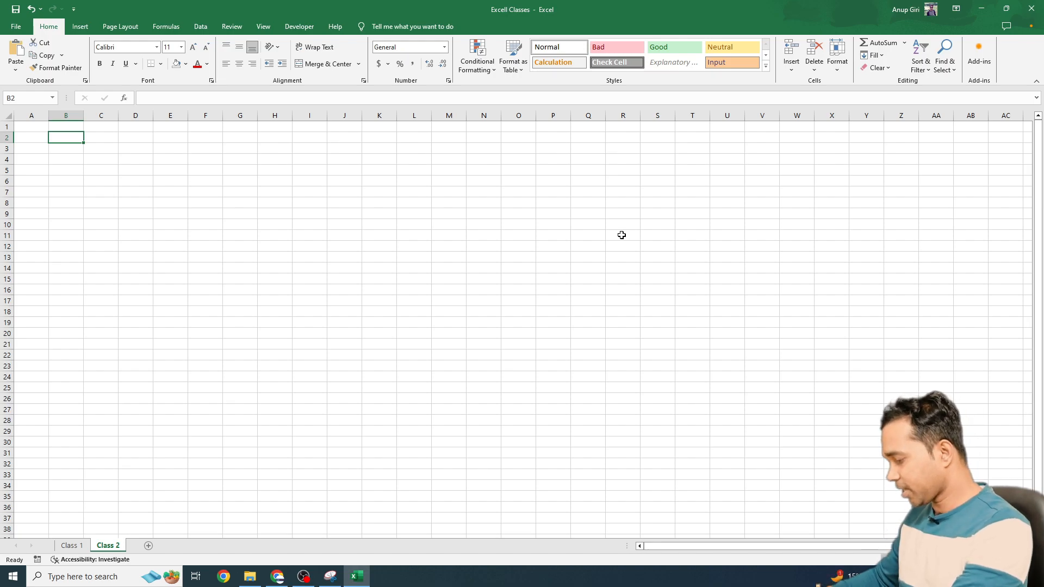
text(Salary)
key(Return)
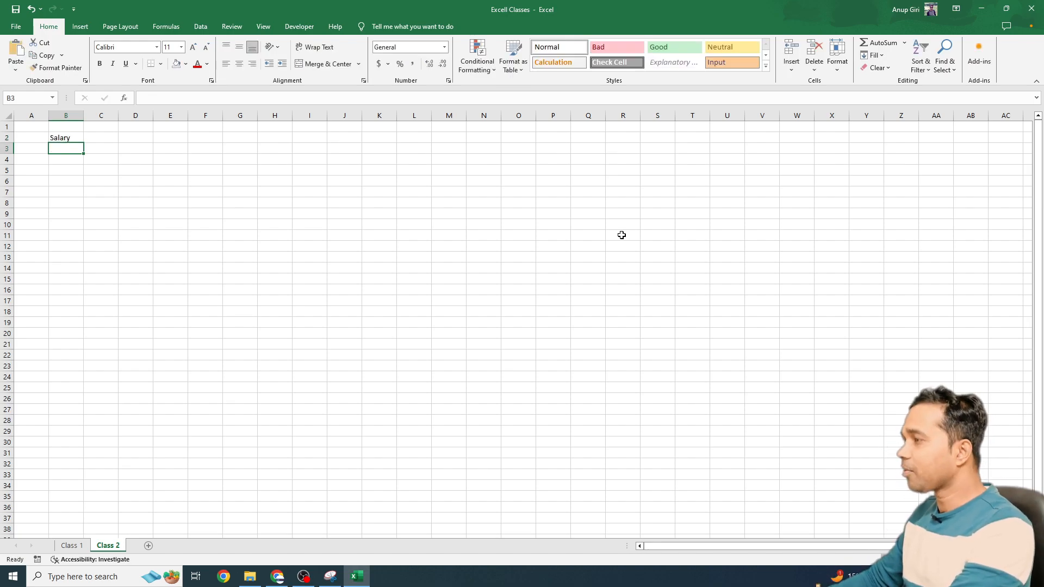
key(Right)
key(Up)
text(Ex)
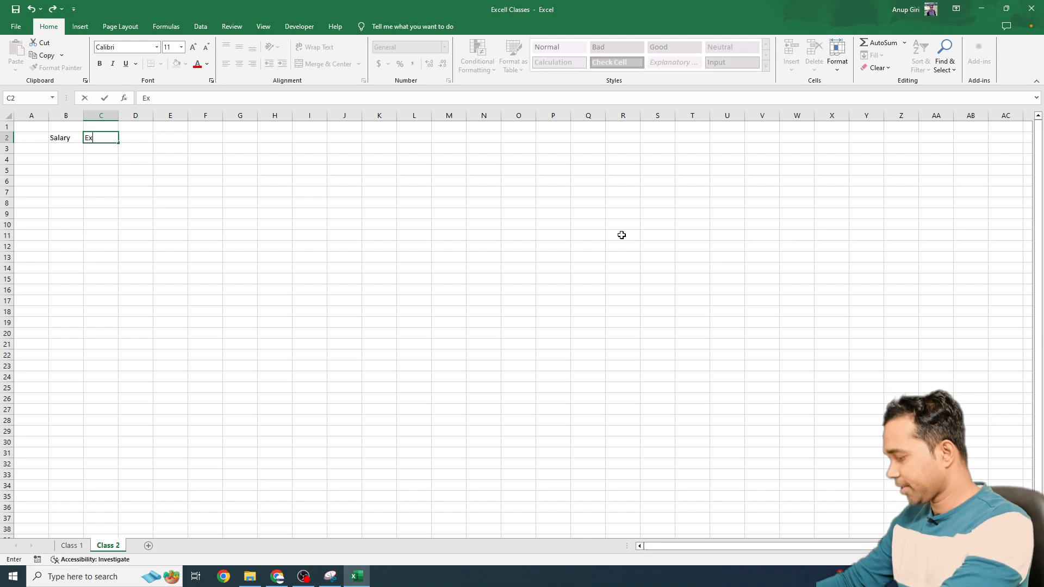
text(penses)
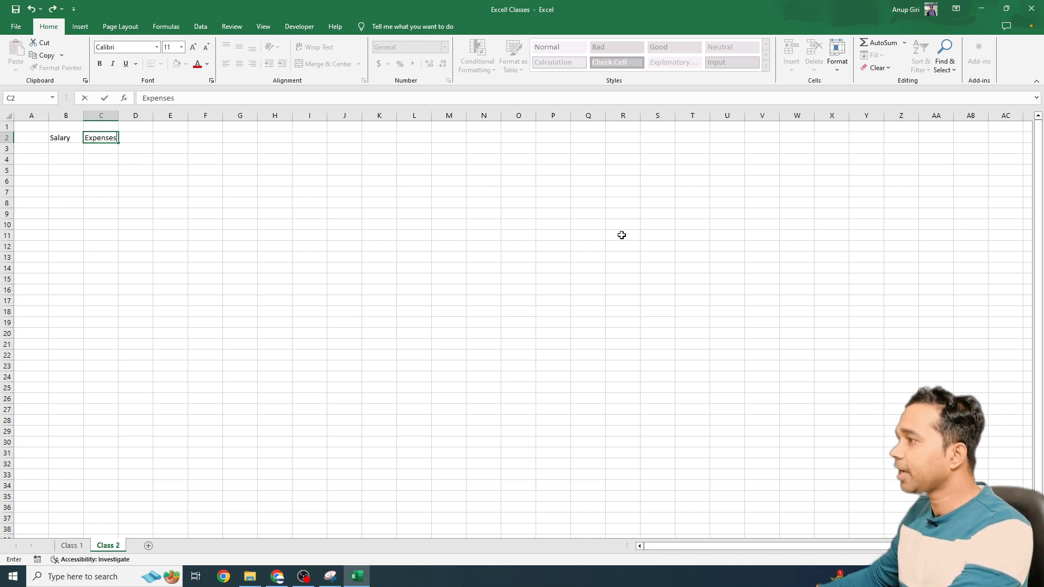
key(Return)
- Select the cells from B17 up to the Salary header in B2, and reduce the selection back to B17
key(Left)
key(Up)
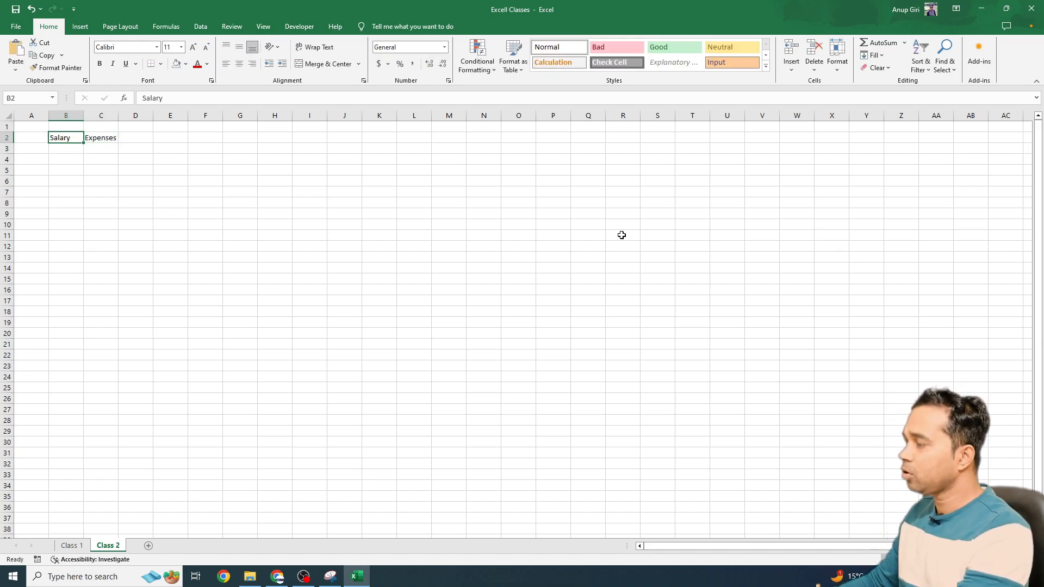
key(Down)
key(Down)
key(Down)
key(Down)
key(Down)
key(Down)
key(Down)
key(Down)
key(Down)
key(Down)
key(Down)
key(Down)
key(Down)
key(Down)
key(Down)
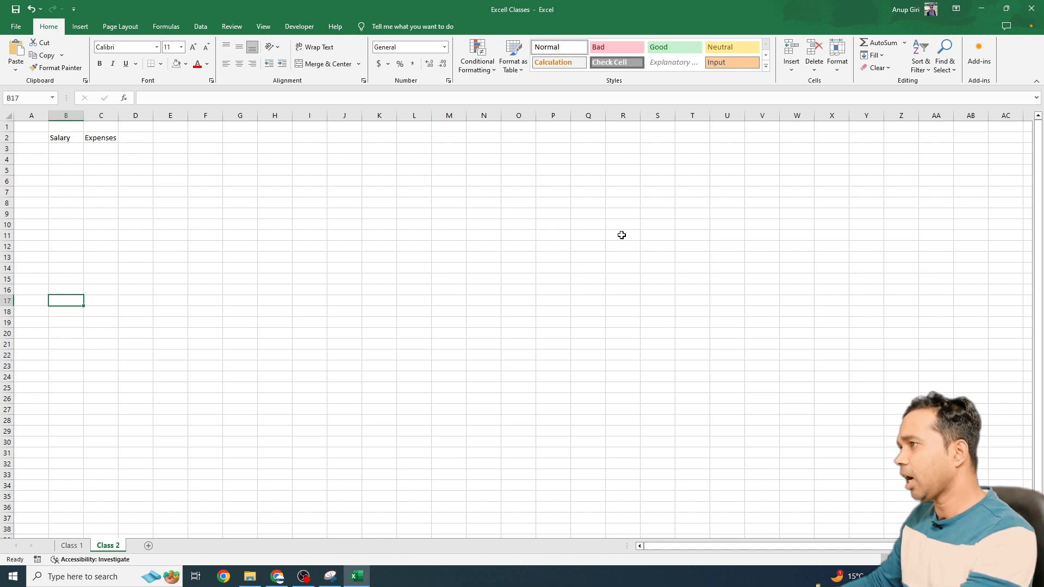
key(ctrl+shift+Up)
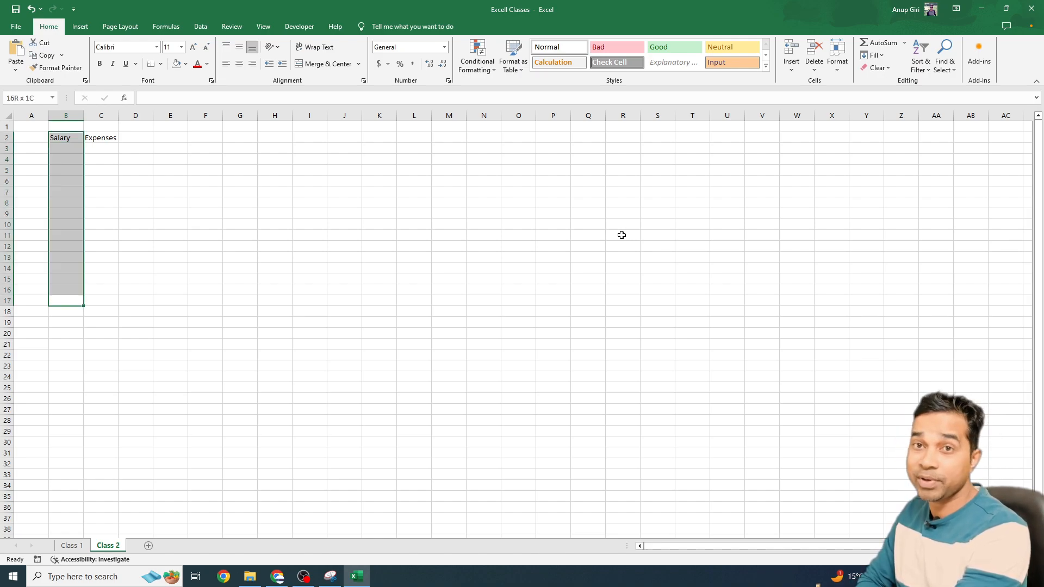
key(shift+Down)
key(shift+Down)
key(shift+Down)
key(shift+Down)
key(shift+Down)
key(shift+Down)
key(shift+Down)
key(shift+Down)
key(shift+Down)
key(shift+Down)
key(shift+Down)
key(shift+Down)
key(shift+Down)
key(shift+Down)
key(shift+Down)
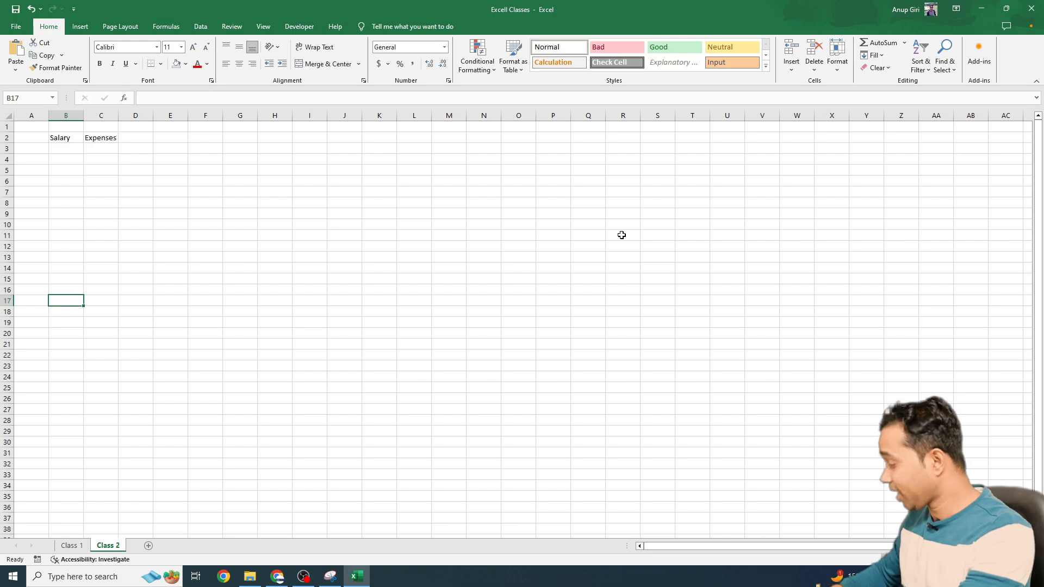
- Enter 11 in both B17 and C17
text(11)
key(Return)
key(Up)
key(Right)
text(11)
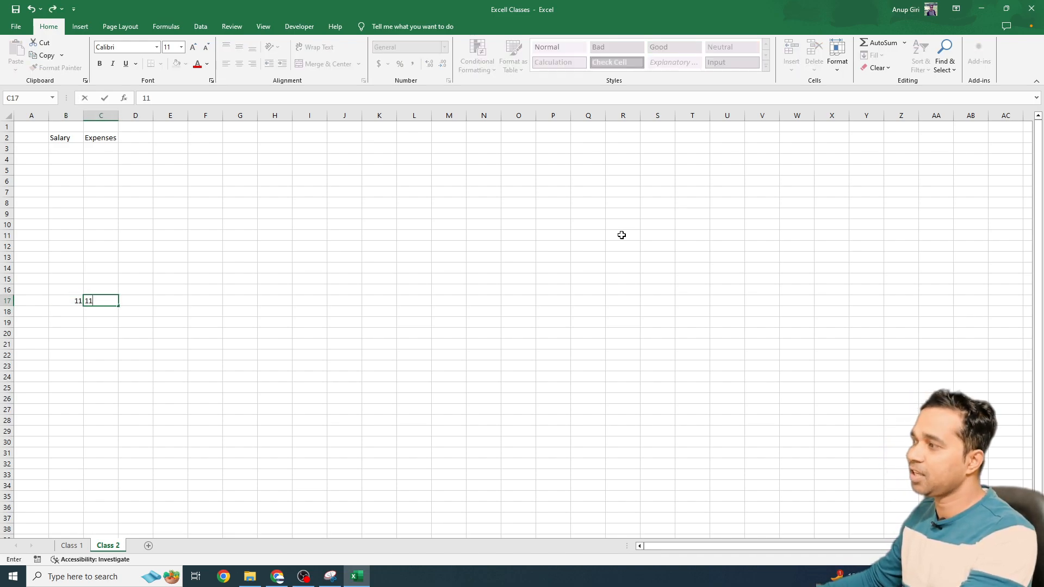
key(Return)
- Copy the Salary header from B2 and paste it into B3:B17
key(Up)
key(Left)
key(ctrl+Up)
key(Down)
key(Up)
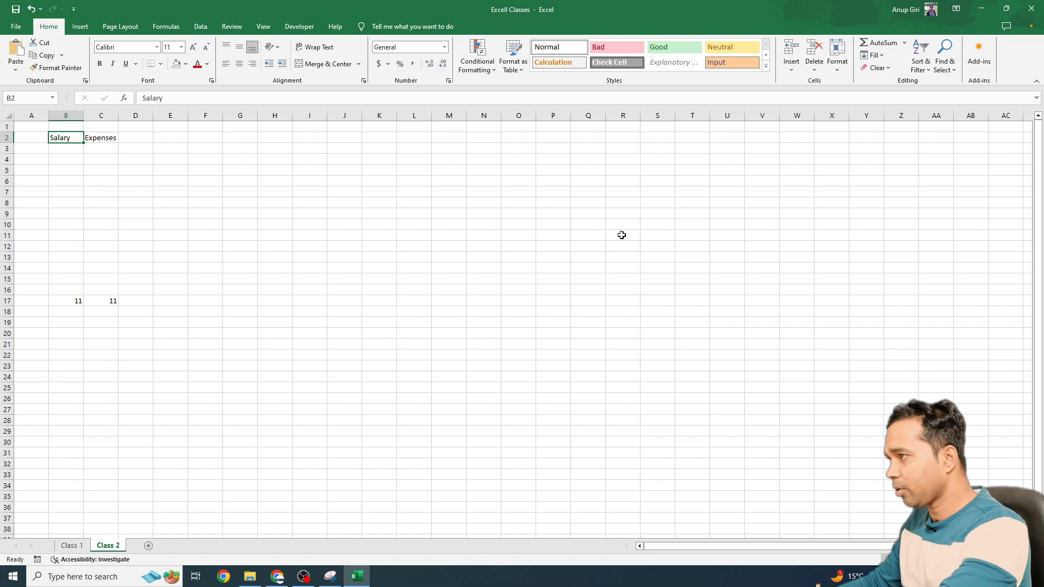
key(ctrl+c)
key(Down)
key(Up)
key(Down)
key(shift+Down)
key(shift+Down)
key(shift+Down)
key(shift+Down)
key(shift+Down)
key(shift+Down)
key(shift+Down)
key(shift+Down)
key(shift+Down)
key(shift+Down)
key(shift+Down)
key(shift+Down)
key(shift+Down)
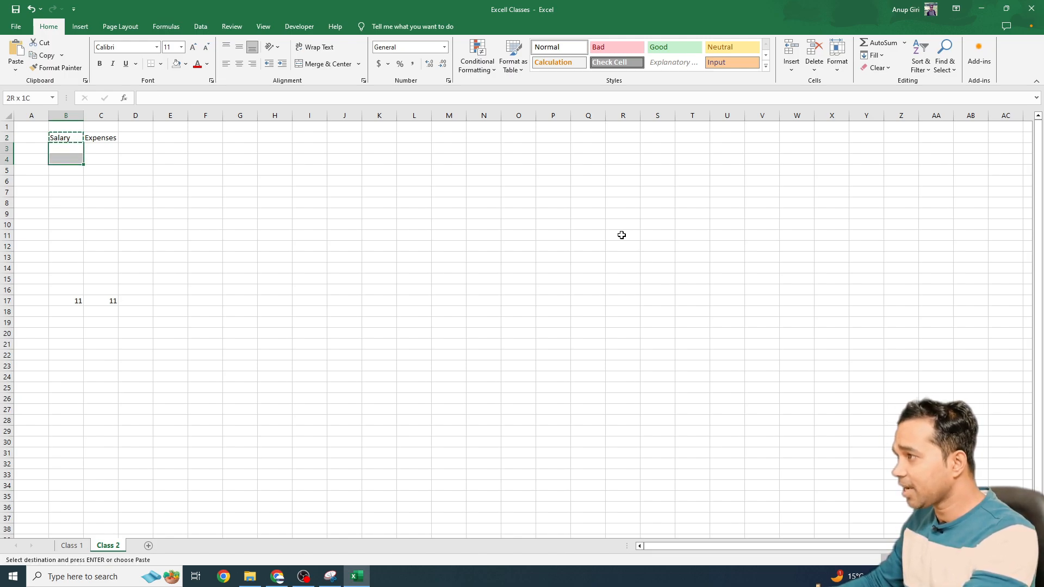
key(shift+Down)
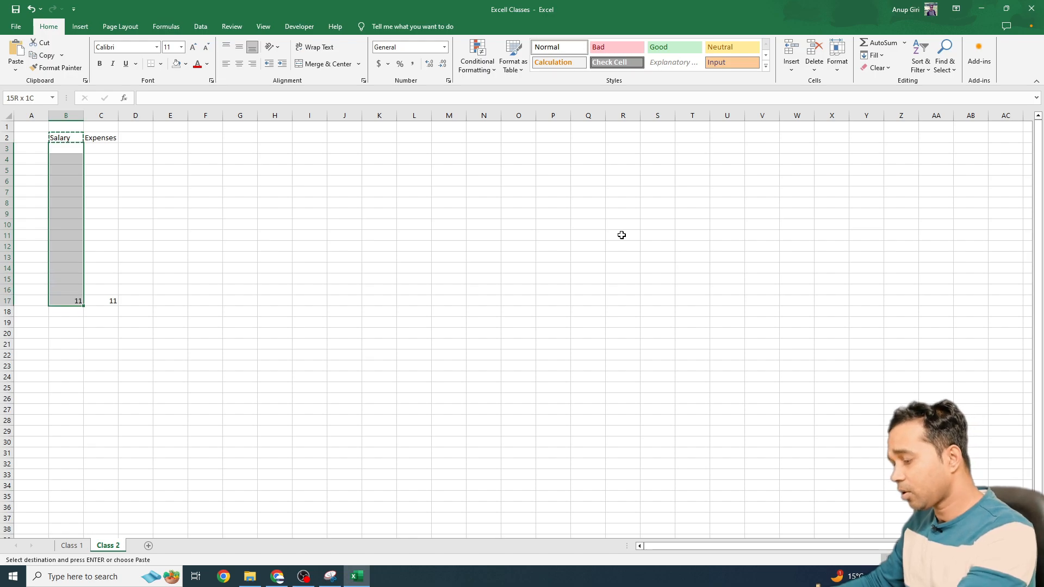
key(ctrl+v)
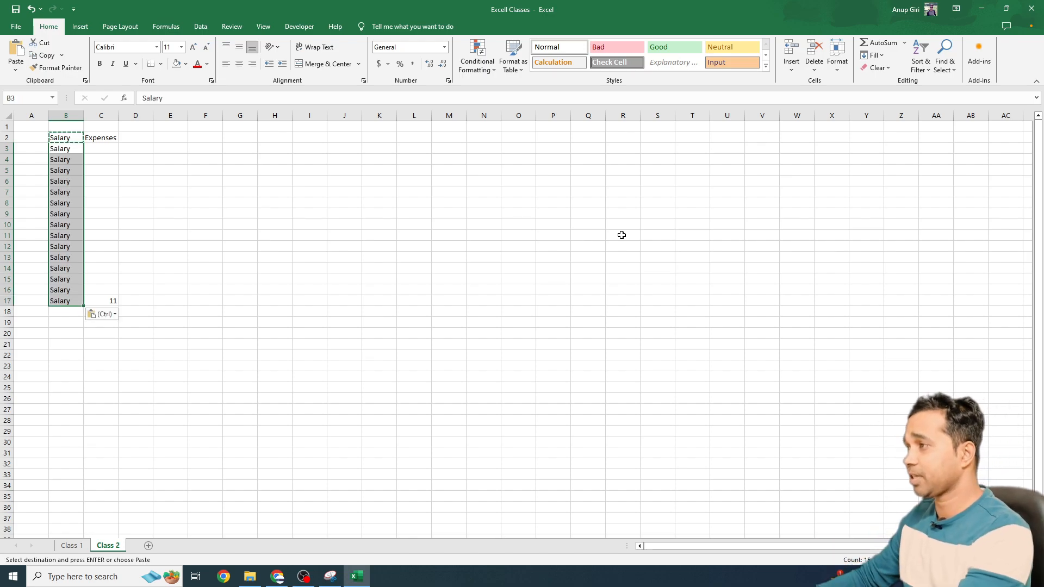
- Clear the contents of B3:B17 below the Salary header
key(Down)
key(Up)
key(ctrl+shift+Down)
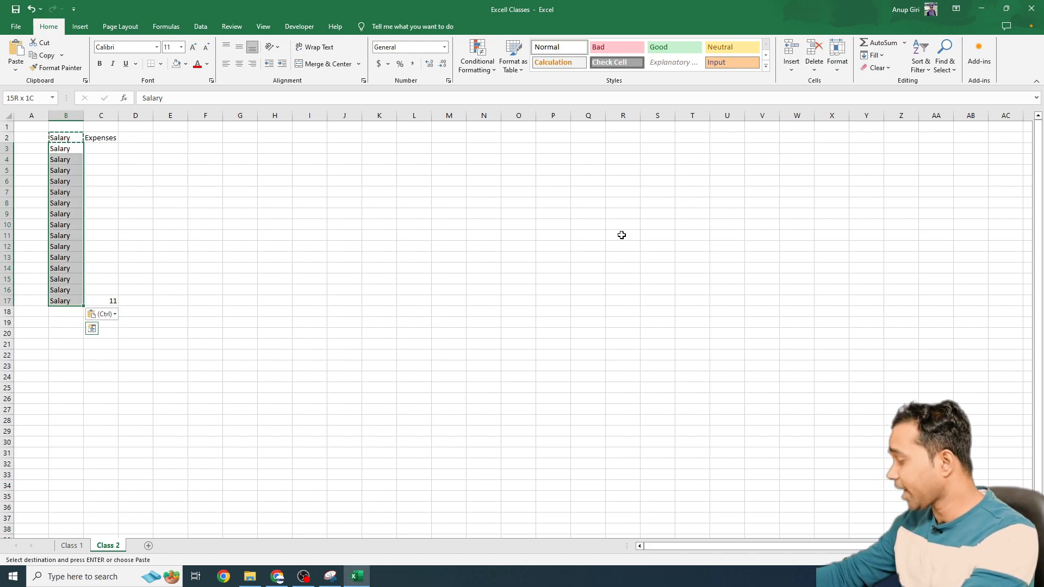
key(Delete)
- Fill the Salary header in B2 down through B17
key(Up)
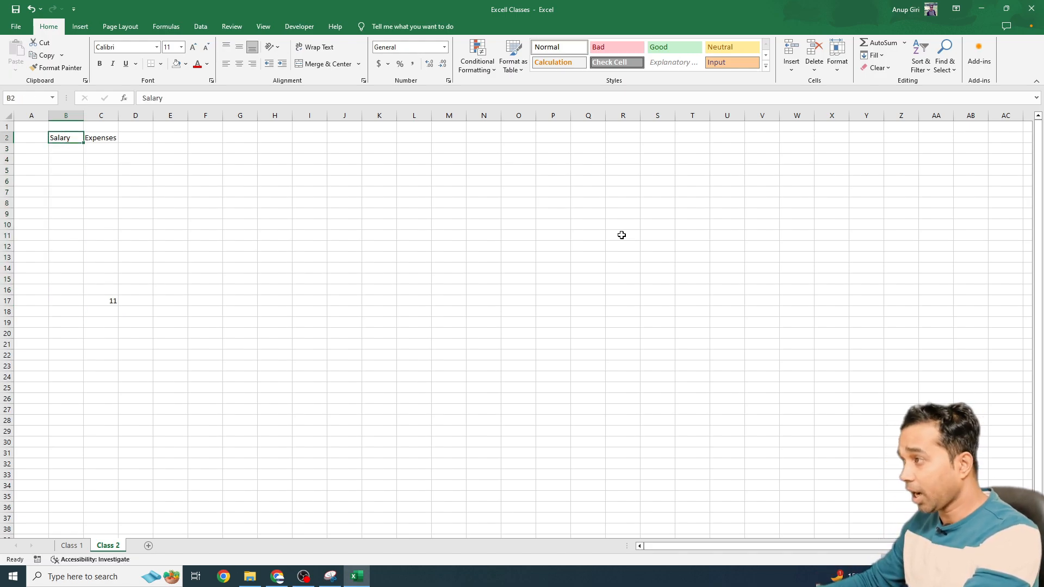
key(shift+Down)
key(shift+Down)
key(shift+Down)
key(shift+Down)
key(shift+Down)
key(shift+Down)
key(shift+Down)
key(shift+Down)
key(shift+Down)
key(shift+Down)
key(shift+Down)
key(shift+Down)
key(shift+Down)
key(shift+Down)
key(shift+Down)
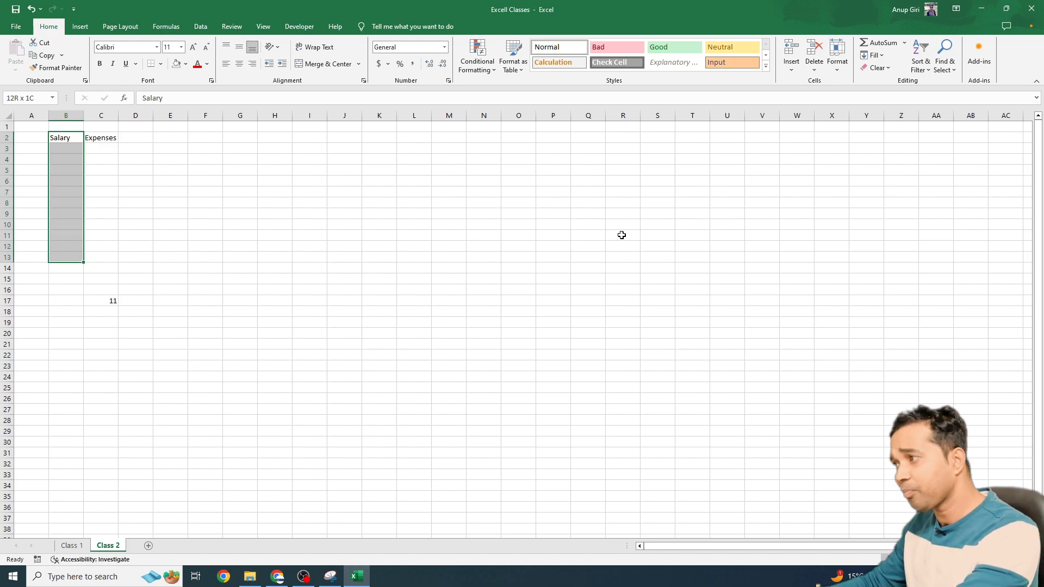
key(shift+Down)
key(shift+Up)
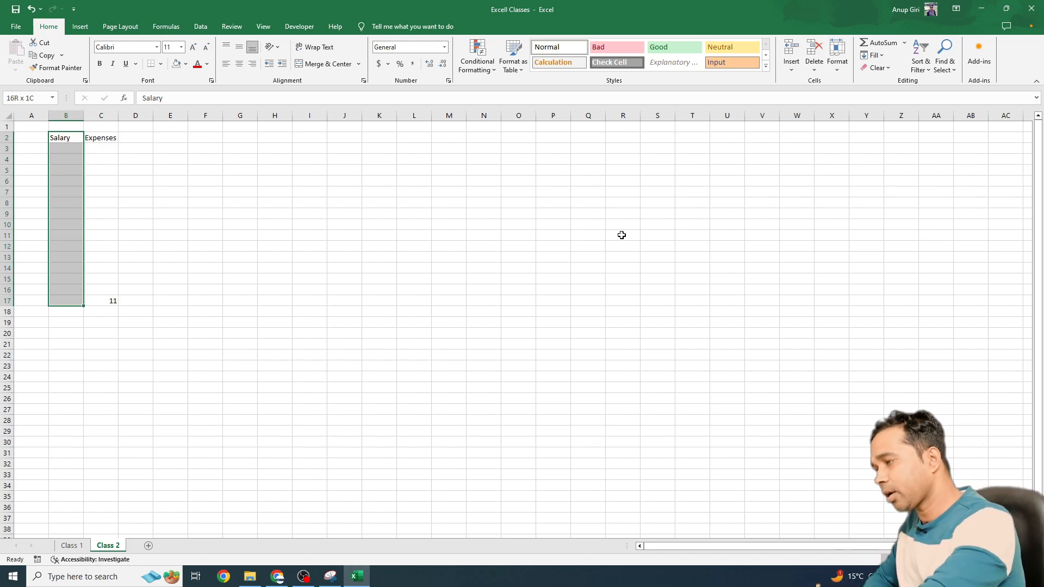
key(ctrl+d)
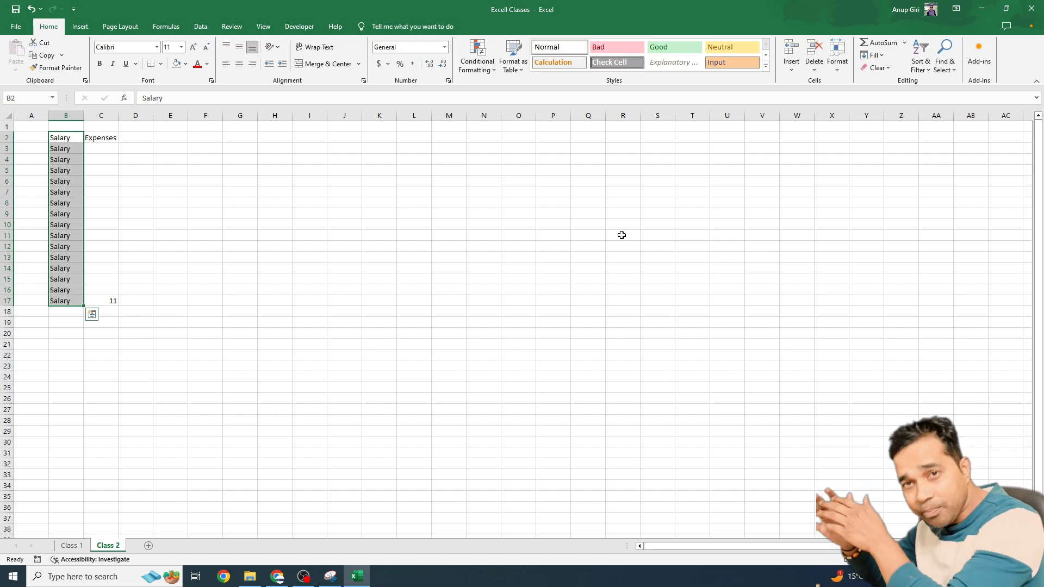
- Fill the Expenses header in C2 down through C17
key(Right)
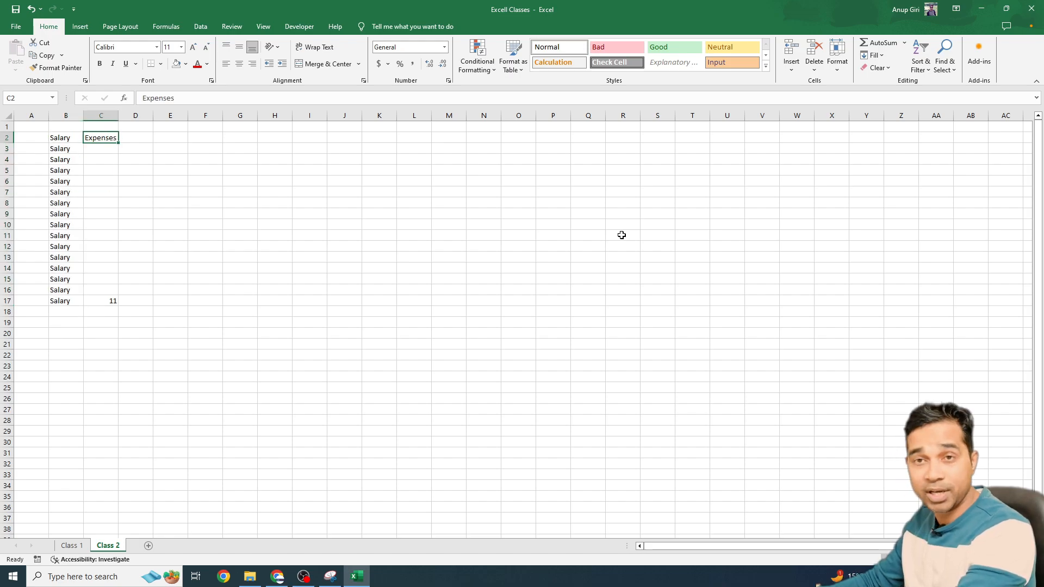
key(shift+Down)
key(shift+Down)
key(shift+Down)
key(shift+Down)
key(shift+Down)
key(shift+Down)
key(shift+Down)
key(shift+Down)
key(shift+Down)
key(shift+Down)
key(shift+Down)
key(shift+Down)
key(shift+Down)
key(shift+Down)
key(shift+Down)
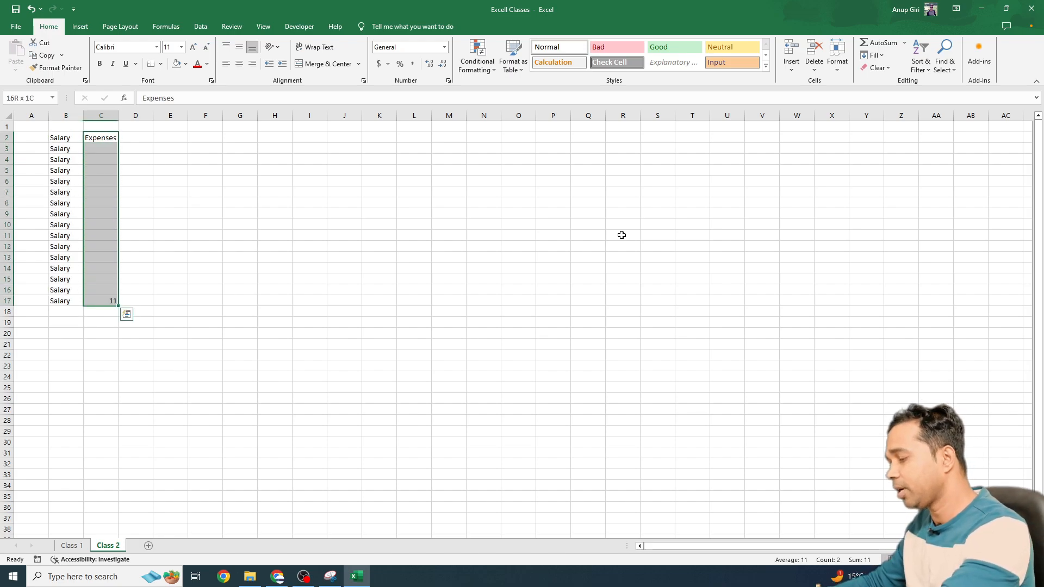
key(ctrl+d)
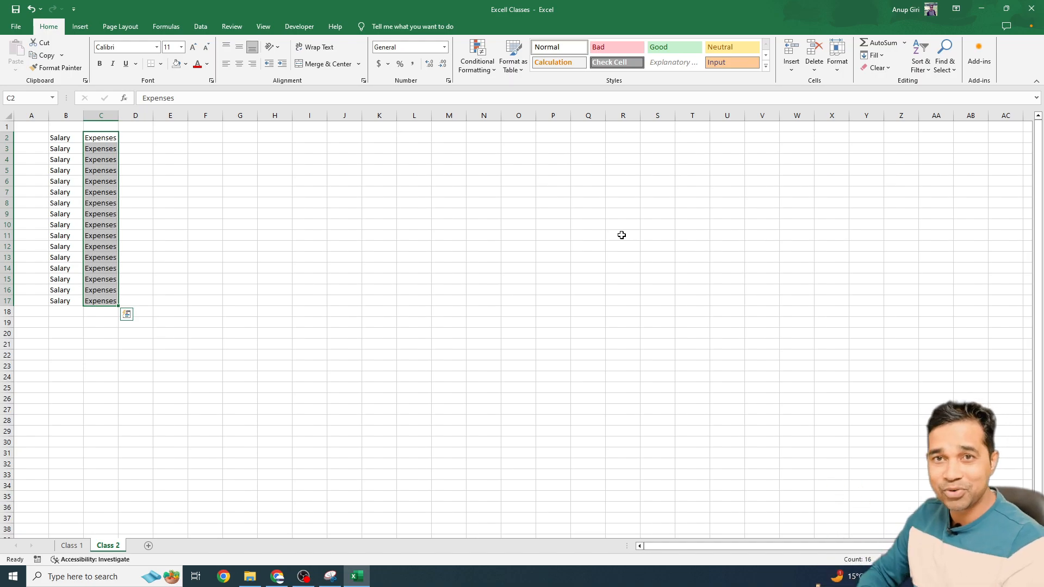
- Fill the Expenses header from C2 rightward into D2
key(Right)
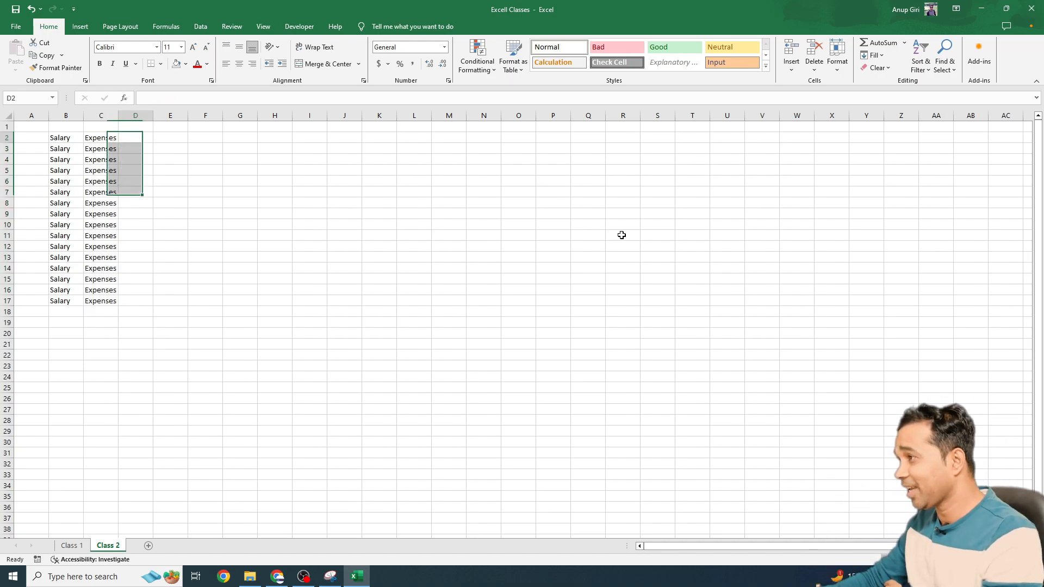
key(Left)
key(Right)
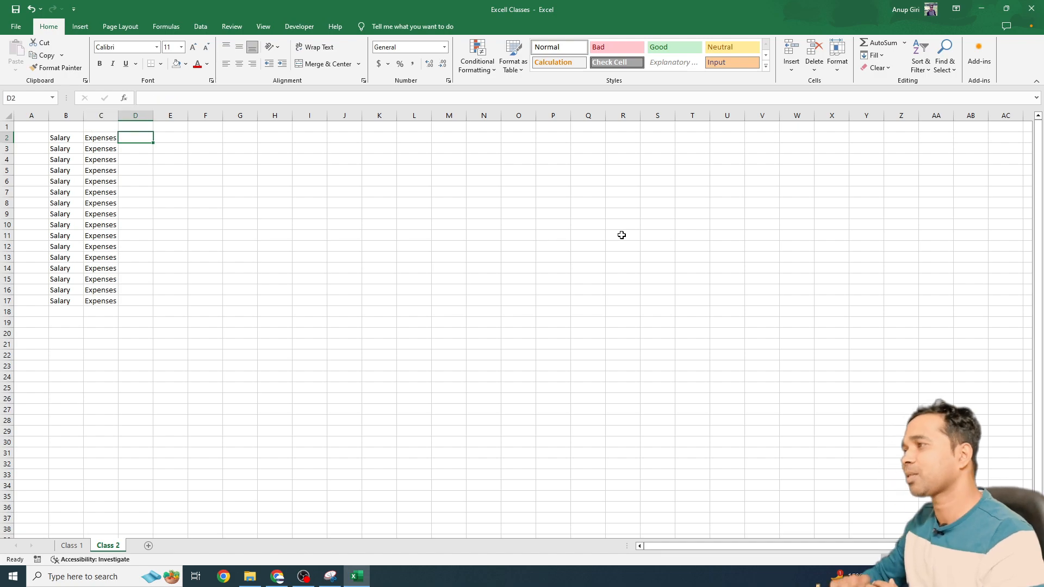
key(Left)
key(shift+Right)
key(ctrl+r)
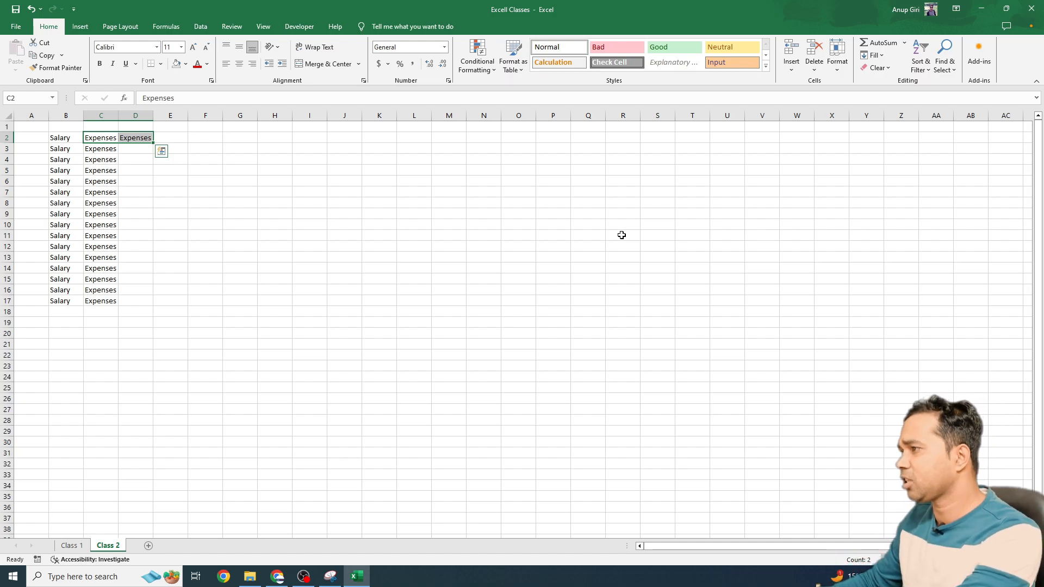
- Fill the Expenses entries of C2:C17 rightward into column D, and undo that fill
key(ctrl+shift+Down)
key(ctrl+r)
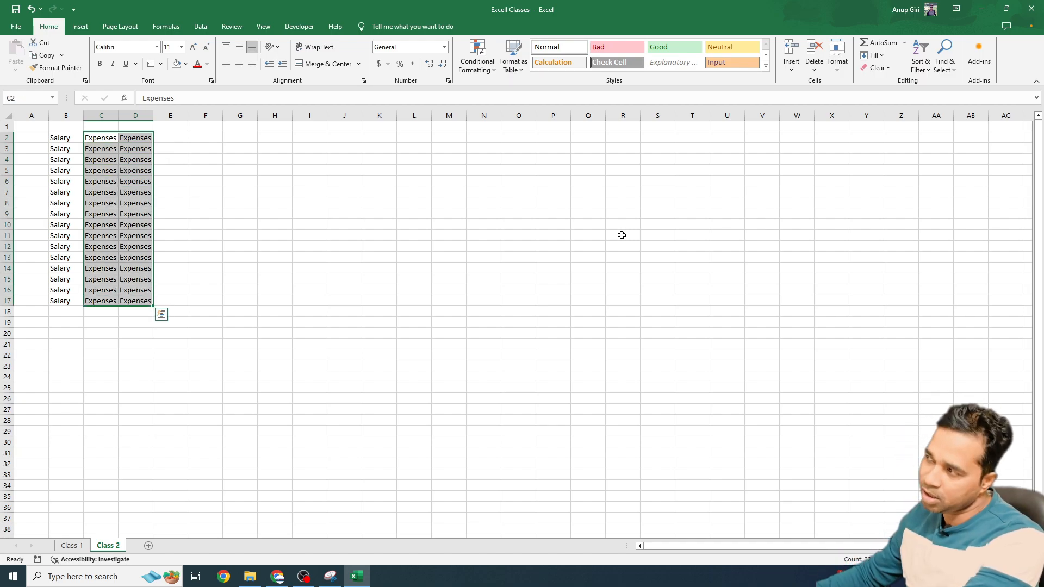
key(ctrl+z)
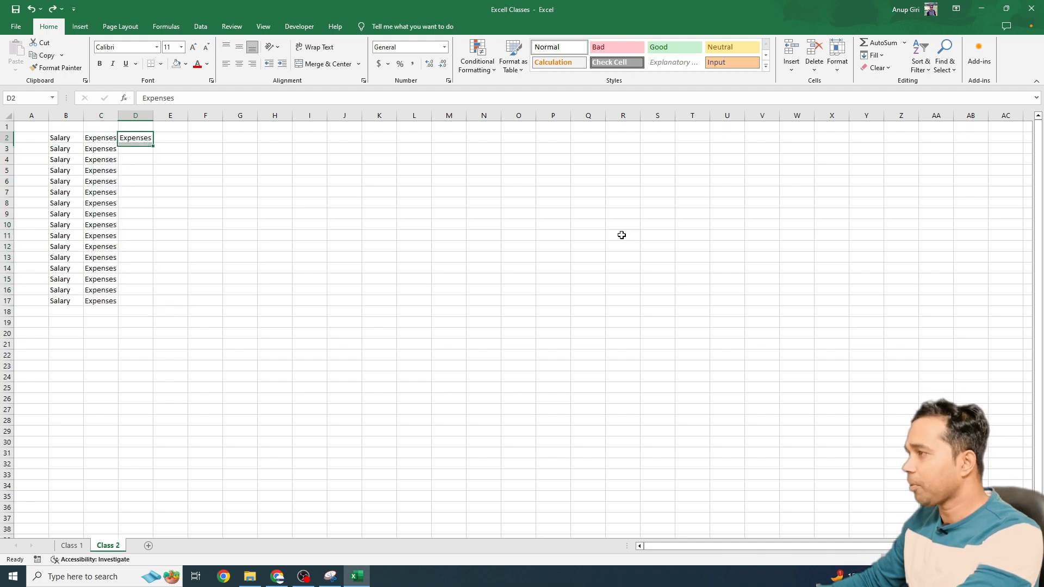
- Copy the Expenses header from C2 and paste it into D2:D17
key(ctrl+c)
key(Right)
key(shift+Down)
key(shift+Down)
key(shift+Down)
key(shift+Down)
key(shift+Down)
key(shift+Down)
key(shift+Down)
key(shift+Down)
key(shift+Down)
key(shift+Down)
key(shift+Down)
key(shift+Down)
key(shift+Down)
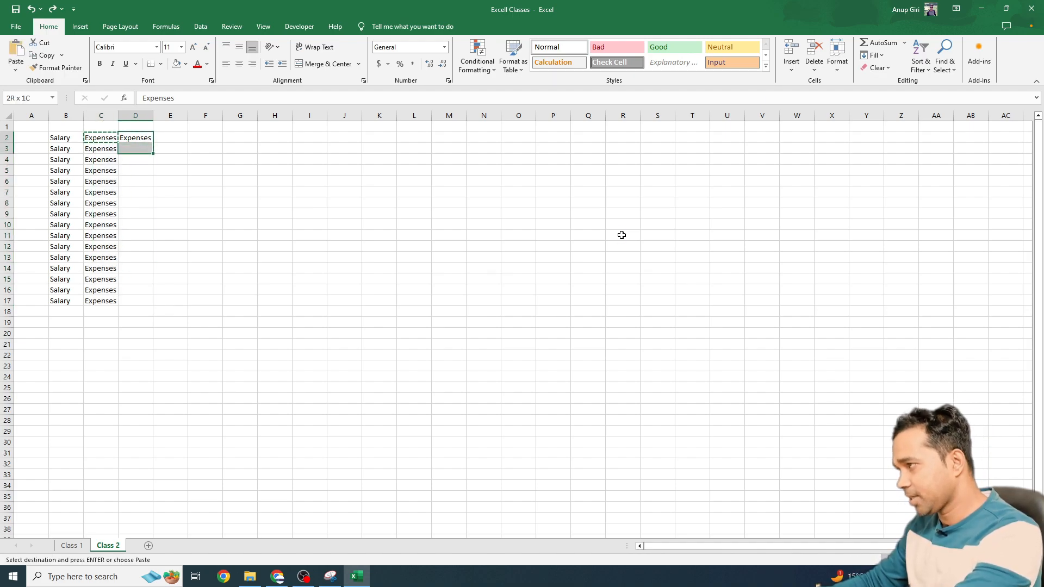
key(shift+Down)
key(shift+Down)
key(super+space)
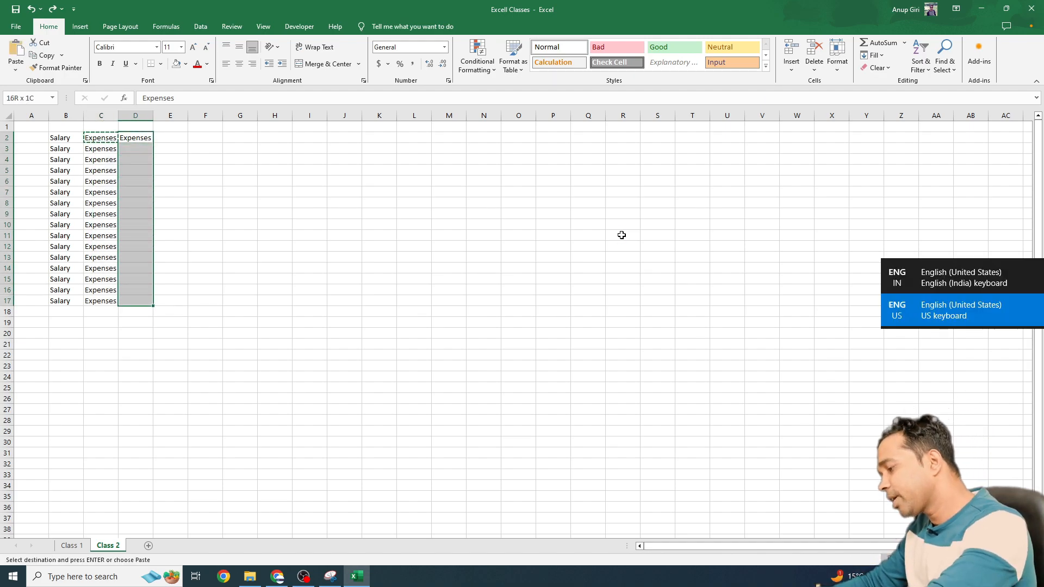
key(ctrl+v)
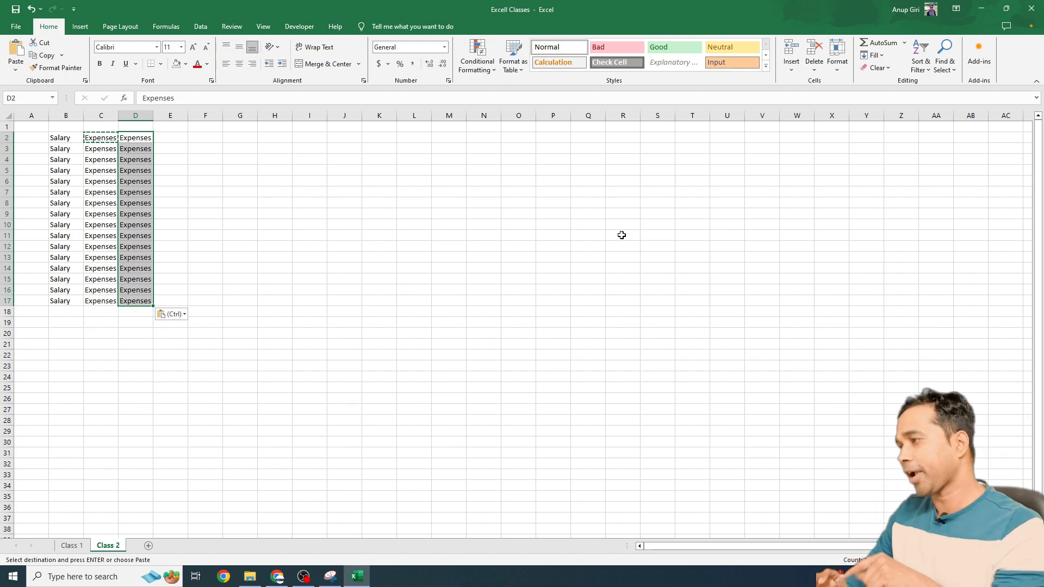
- Clear all Salary and Expenses entries from B2:D17 so the Class 2 sheet is empty
key(Delete)
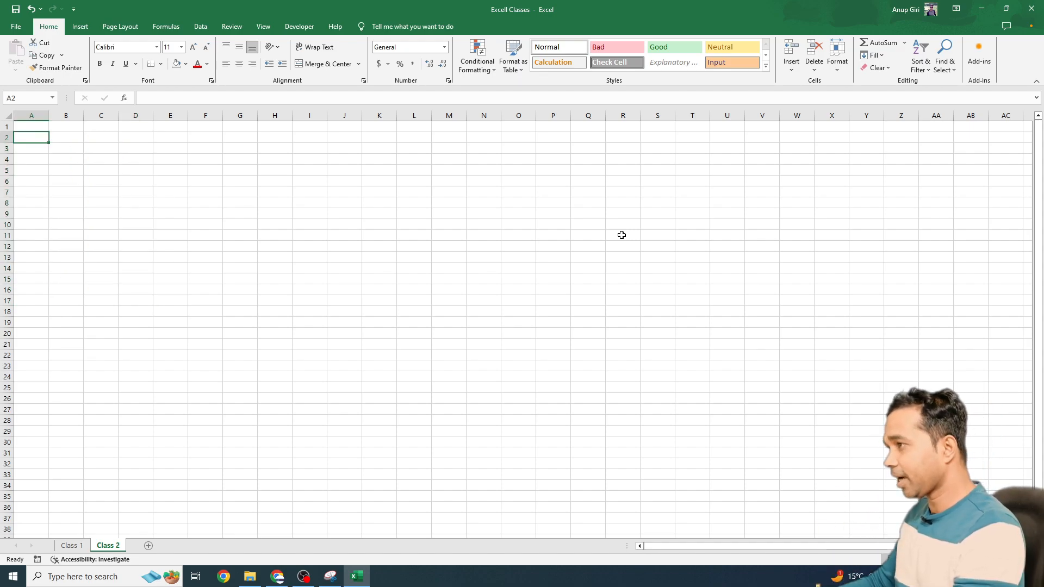
- Enter A in A2 and B in A3, and fill the alternating pair down through A13
text(A)
key(Return)
text(B)
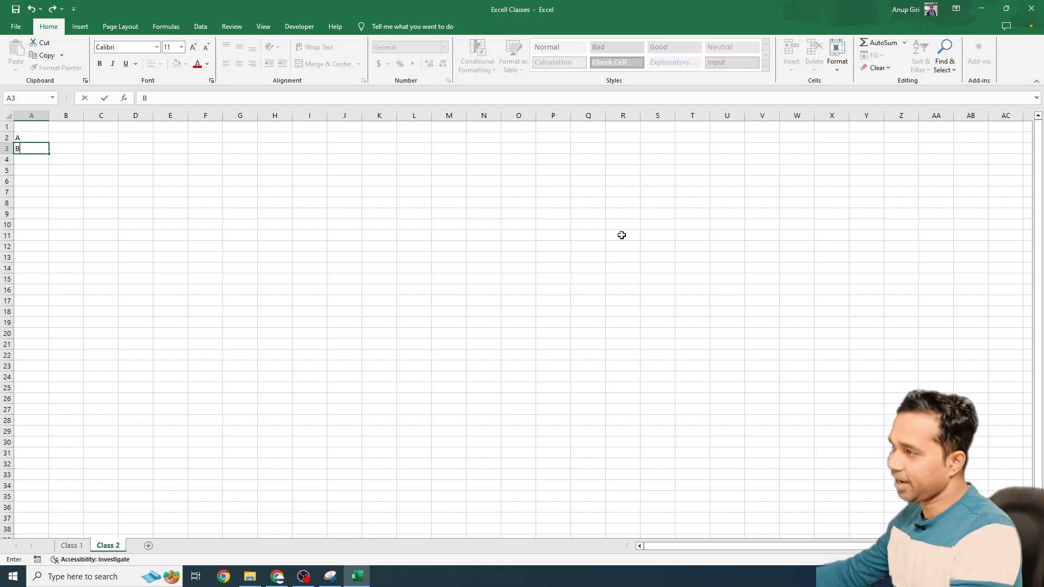
click(256, 281)
drag(21, 138, 48, 265)
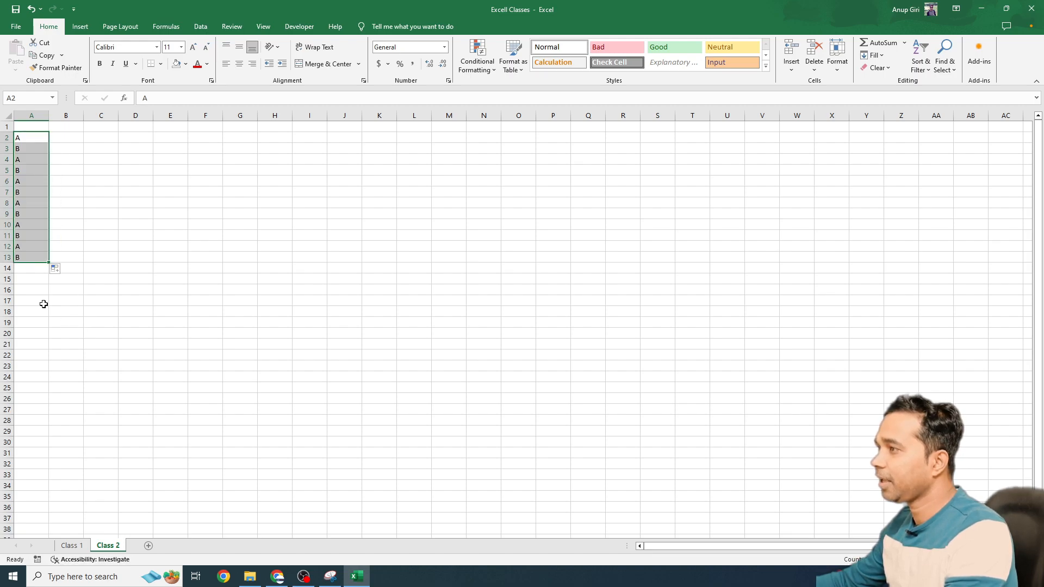
- Enter X, Y, Z, A and B in cells B2 to B6
click(64, 137)
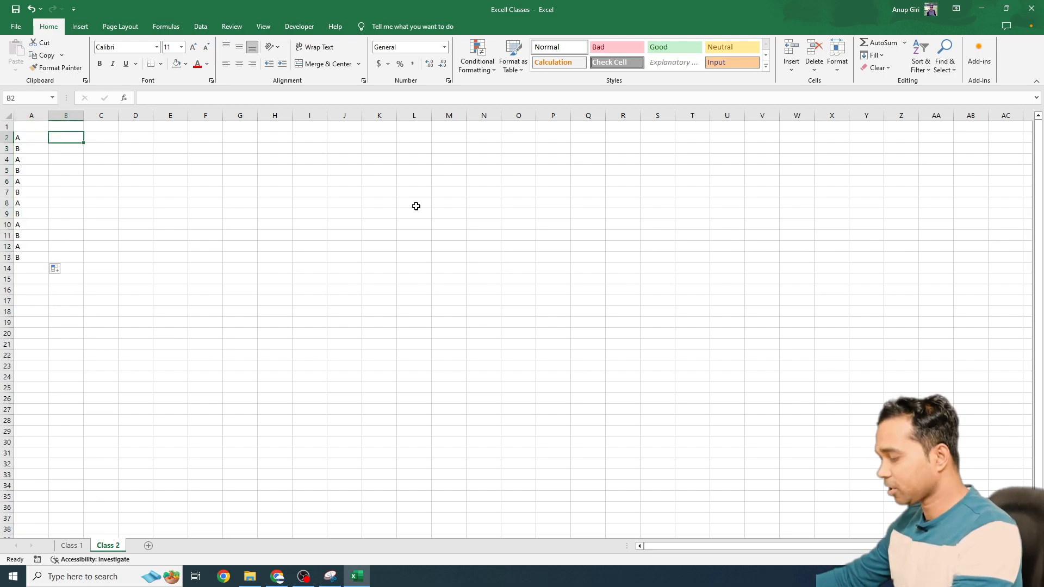
text(x)
key(Return)
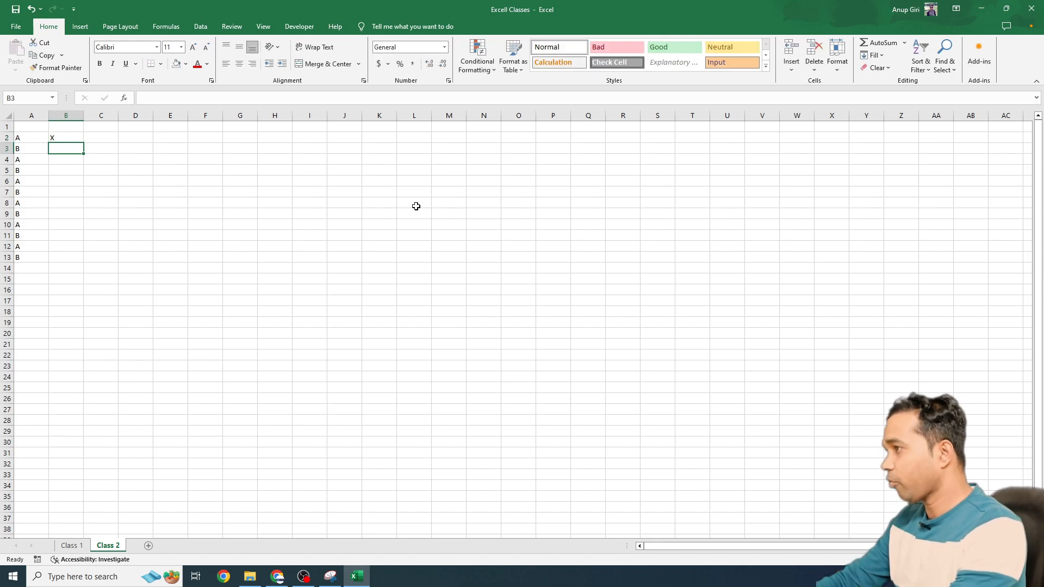
text(Y)
key(Return)
text(Z)
key(Return)
text(A)
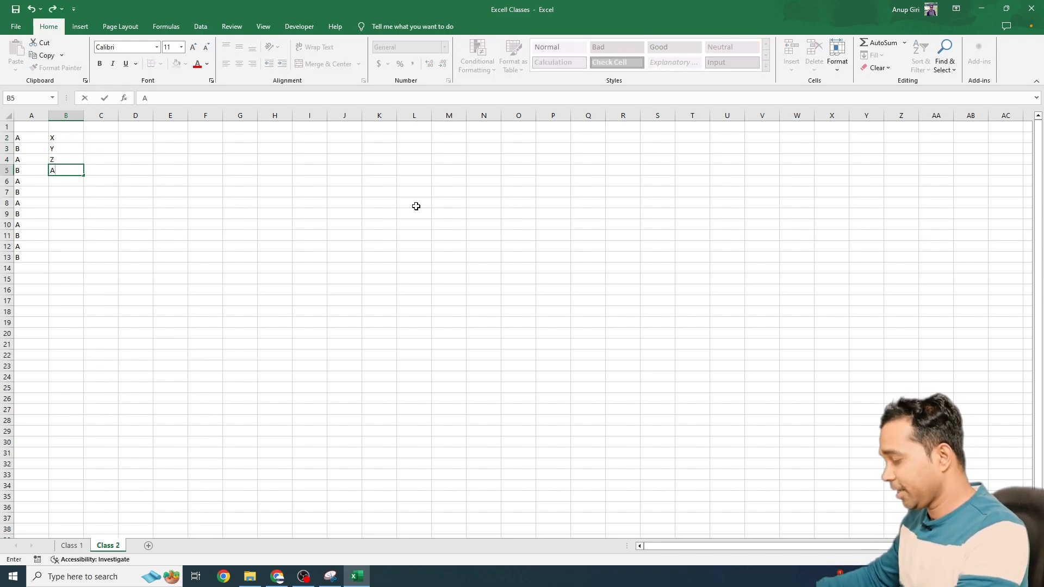
key(Return)
text(B)
key(Return)
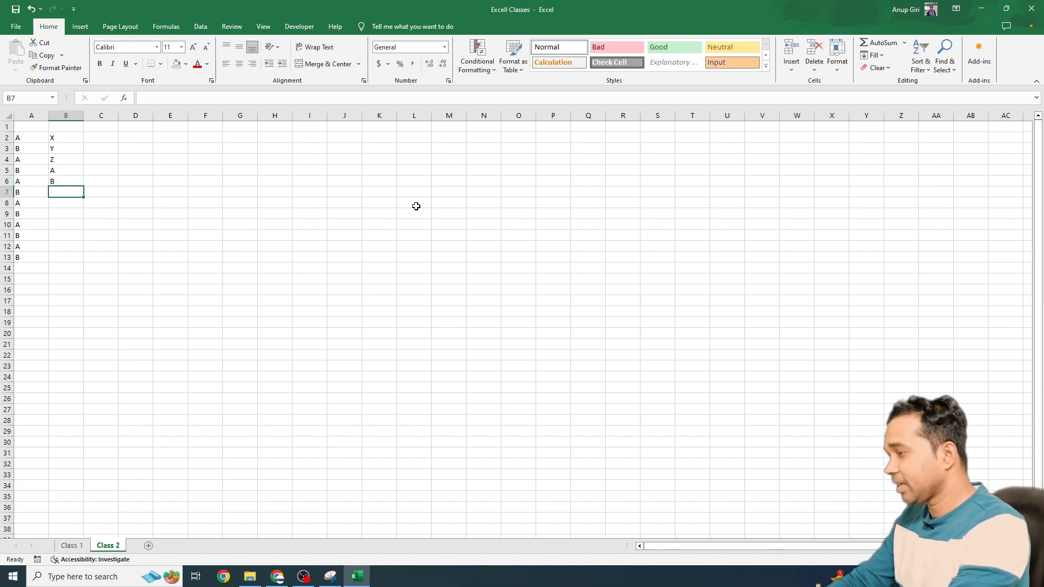
- Enter C, A, B, C, D, A and V in cells B7 to B13
text(C)
key(Return)
text(A)
key(Return)
text(B)
key(Return)
text(C)
key(Return)
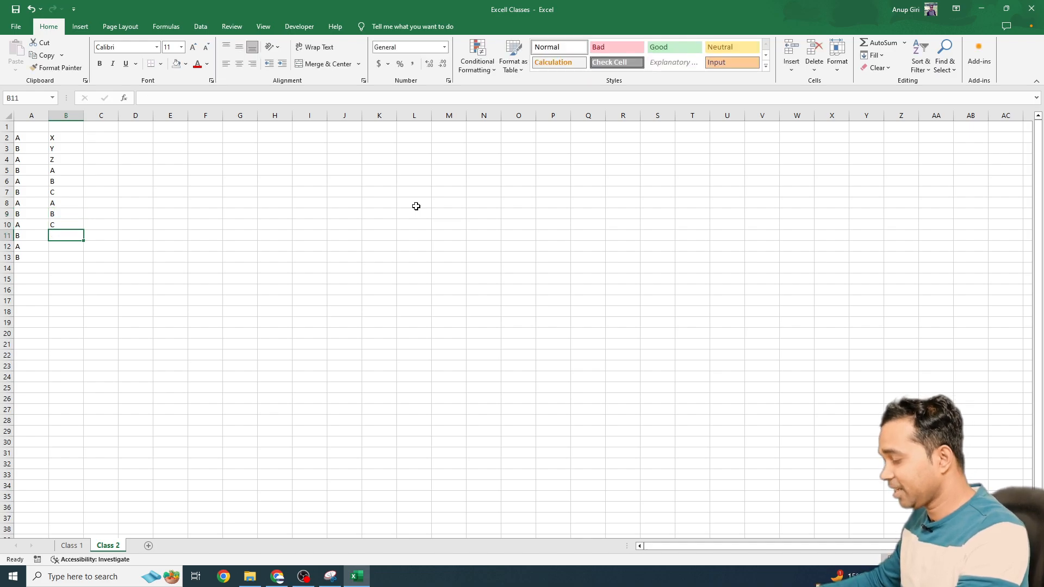
text(D)
key(Return)
text(A)
key(Return)
text(V)
key(Return)
- Return to row 2 and compare the entries in A2 and B2 by selecting them together
key(Up)
key(Up)
key(Up)
key(Up)
key(Up)
key(Up)
key(Up)
key(Up)
key(Up)
key(Up)
key(Up)
key(Up)
key(Up)
key(Left)
key(Right)
key(Right)
key(Down)
key(Left)
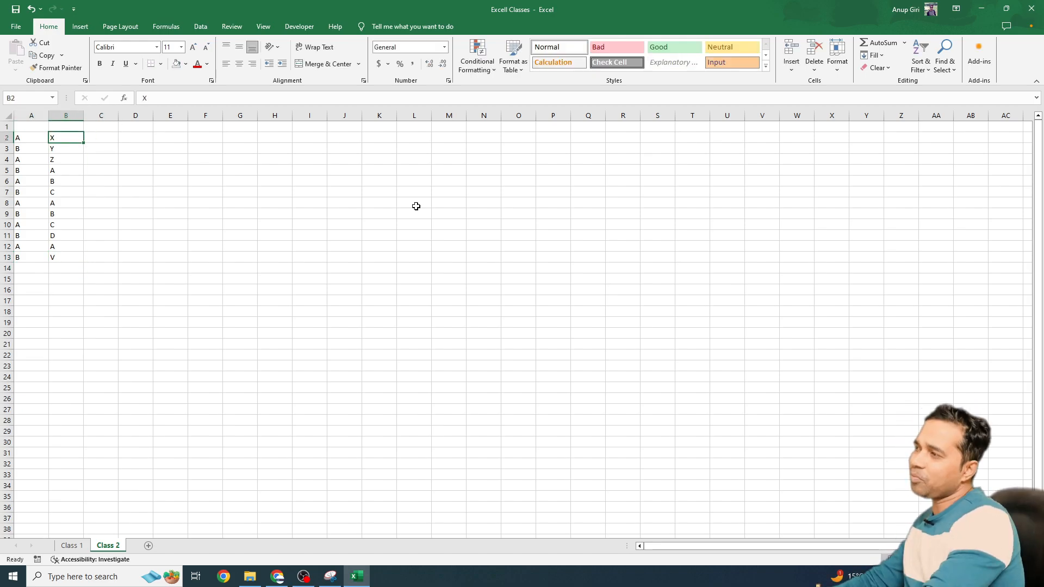
key(shift+Left)
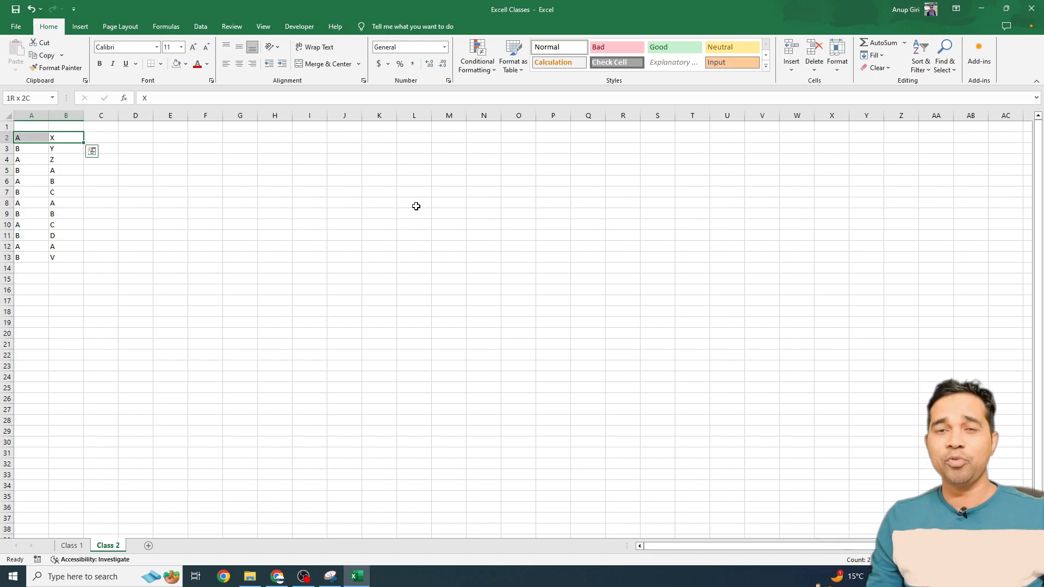
key(Right)
key(Left)
key(shift+Left)
key(shift+Right)
- Enter False in C2 as the comparison result and fill it down into C3
key(Right)
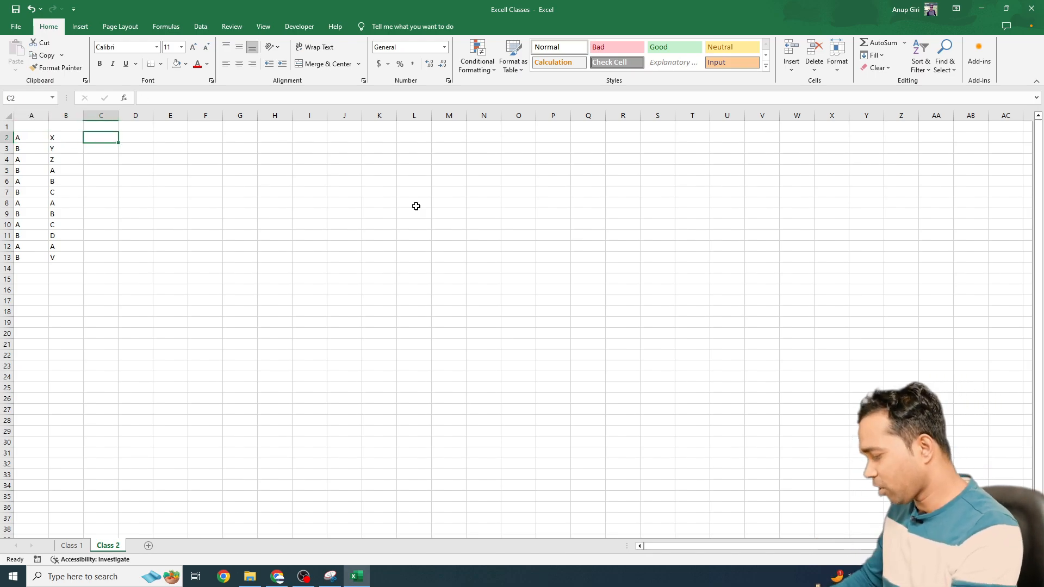
text(False)
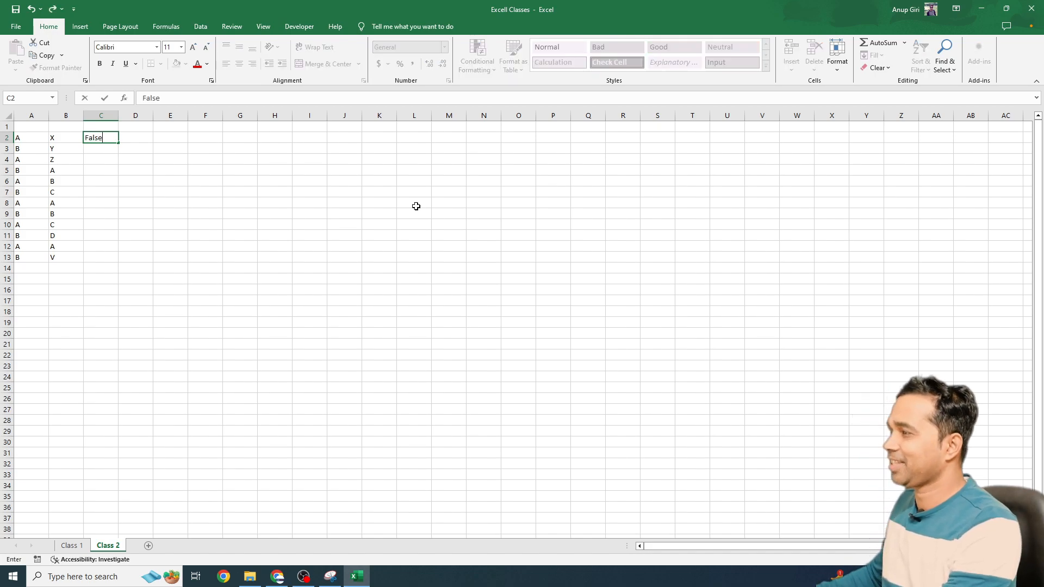
key(Return)
key(Left)
key(Left)
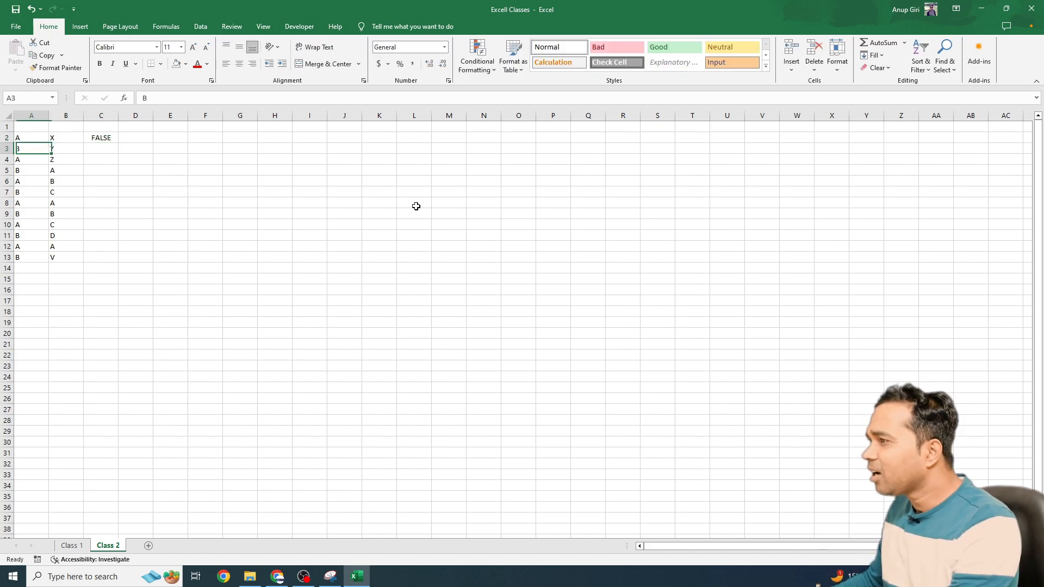
key(Right)
key(Right)
key(ctrl+d)
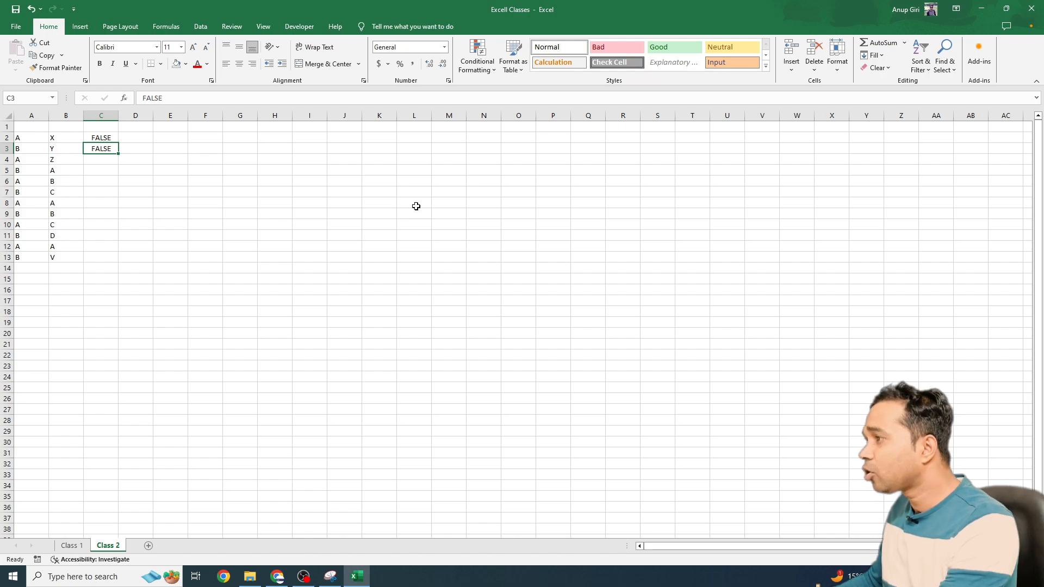
- Enter True in C8 as the comparison result for the matching entries in row 8
key(Left)
key(Left)
key(Down)
key(Down)
key(Down)
key(Down)
key(Down)
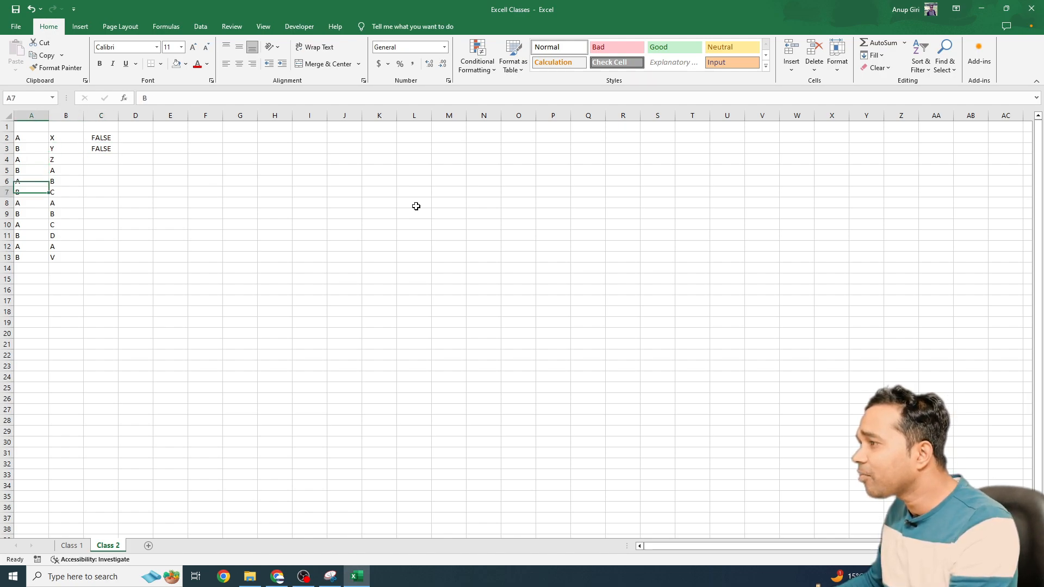
key(Right)
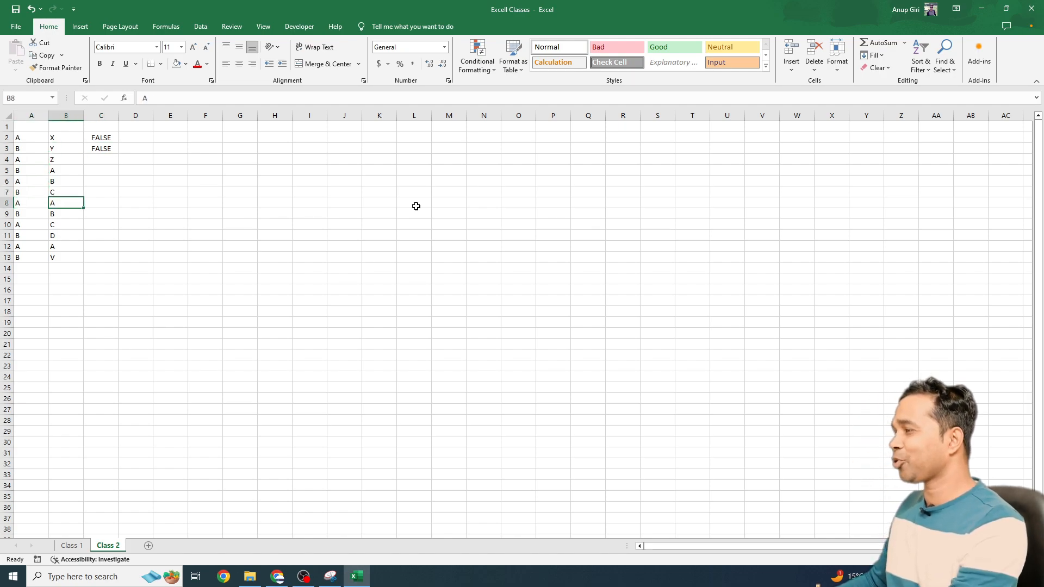
key(Right)
text(T)
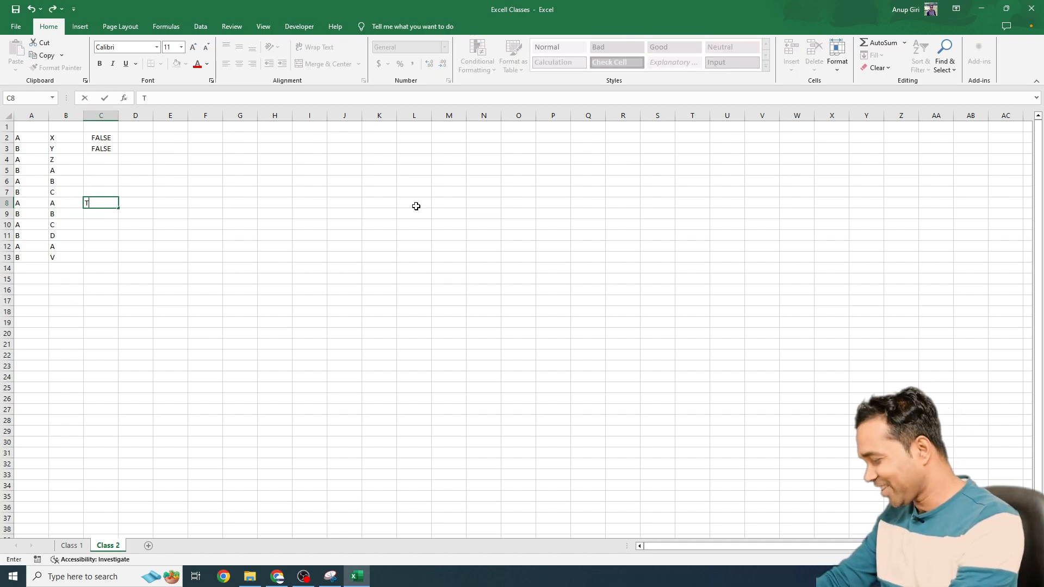
text(rue)
key(Return)
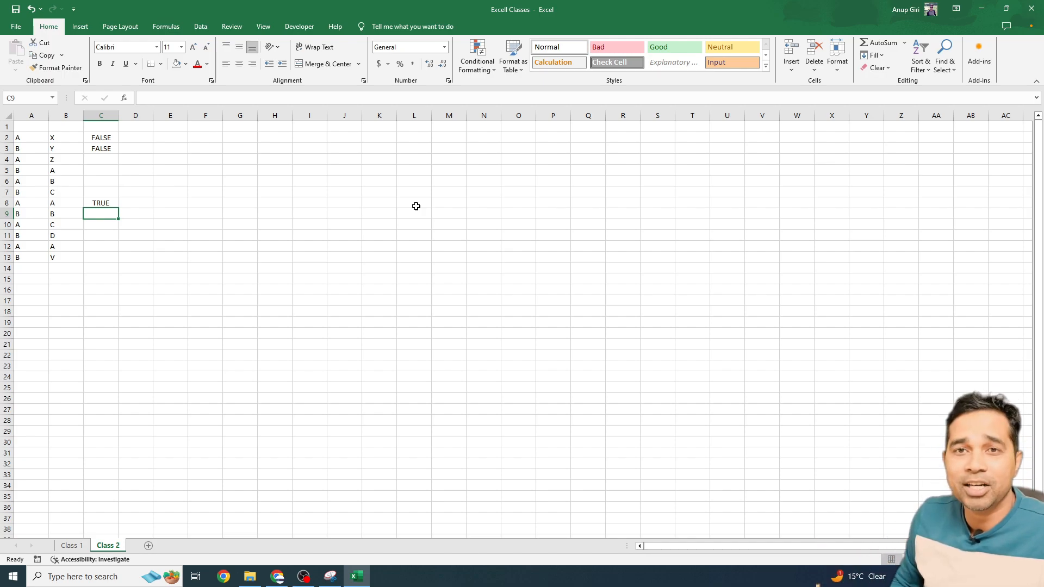
- Jump down column A past its last entry to the end of the sheet, and back up to A1
key(Left)
key(Left)
key(ctrl+Down)
key(ctrl+Down)
key(ctrl+Up)
key(ctrl+Up)
key(ctrl+Up)
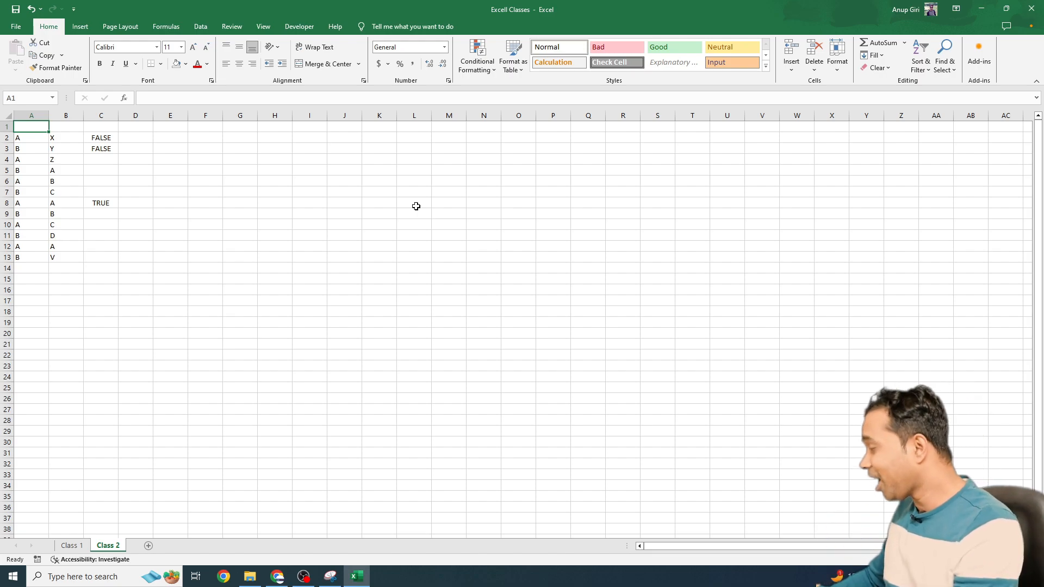
- Enter the formula =A2=B2 in C2 to compare the two entries in row 2
key(Right)
key(Right)
key(Down)
text(=)
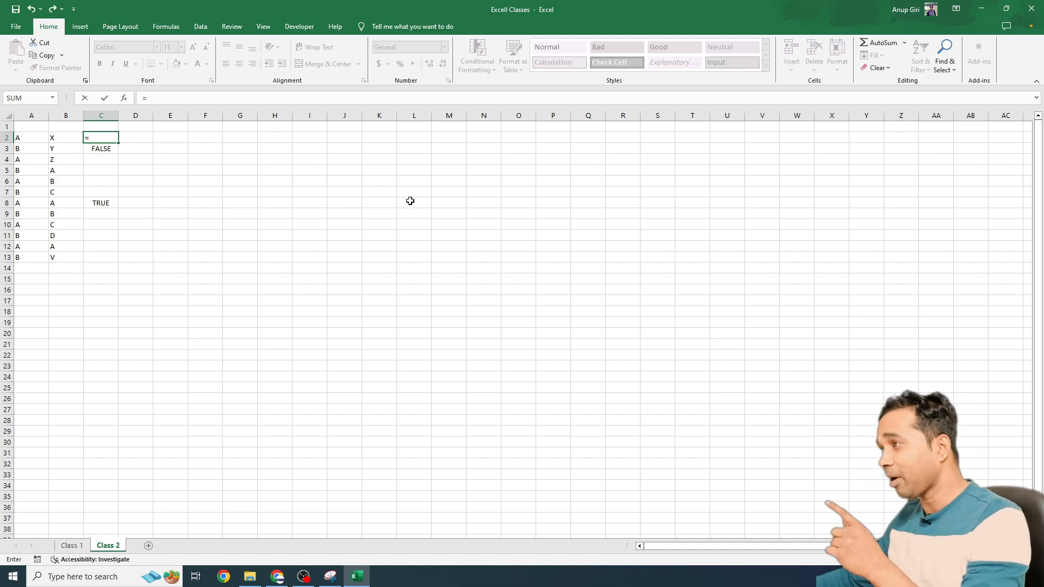
click(36, 137)
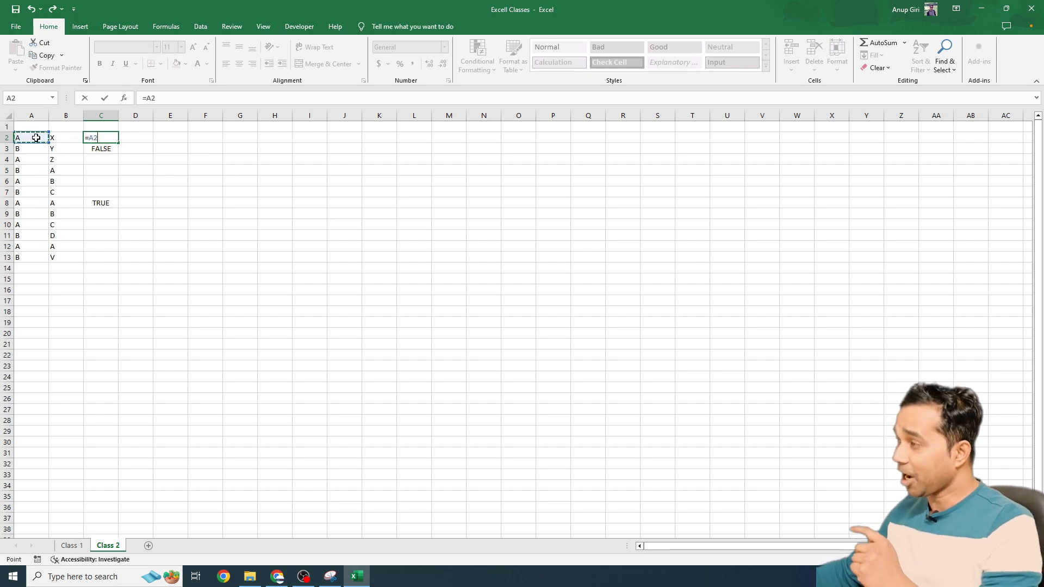
text(=)
click(61, 138)
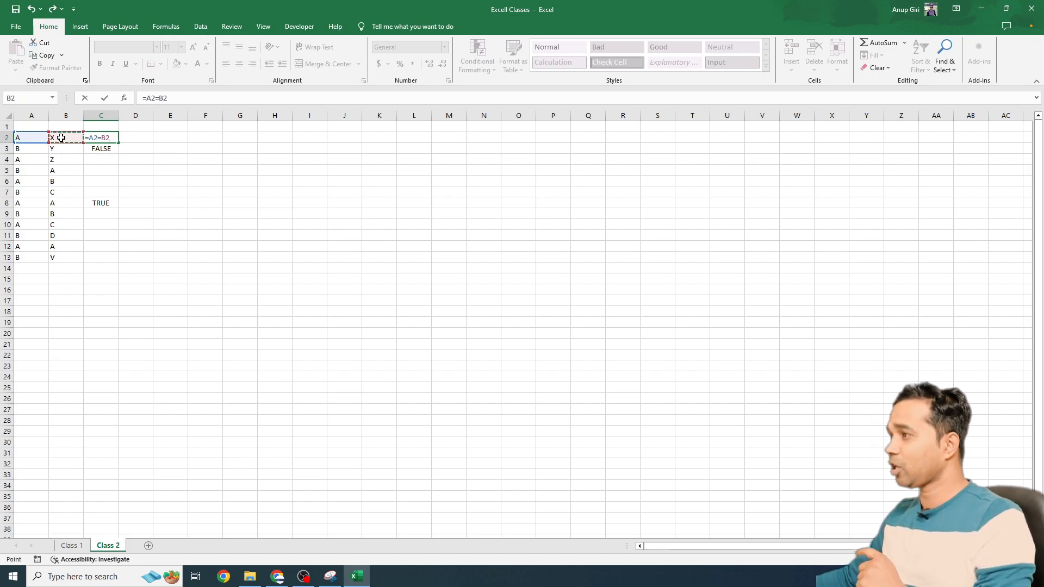
key(Return)
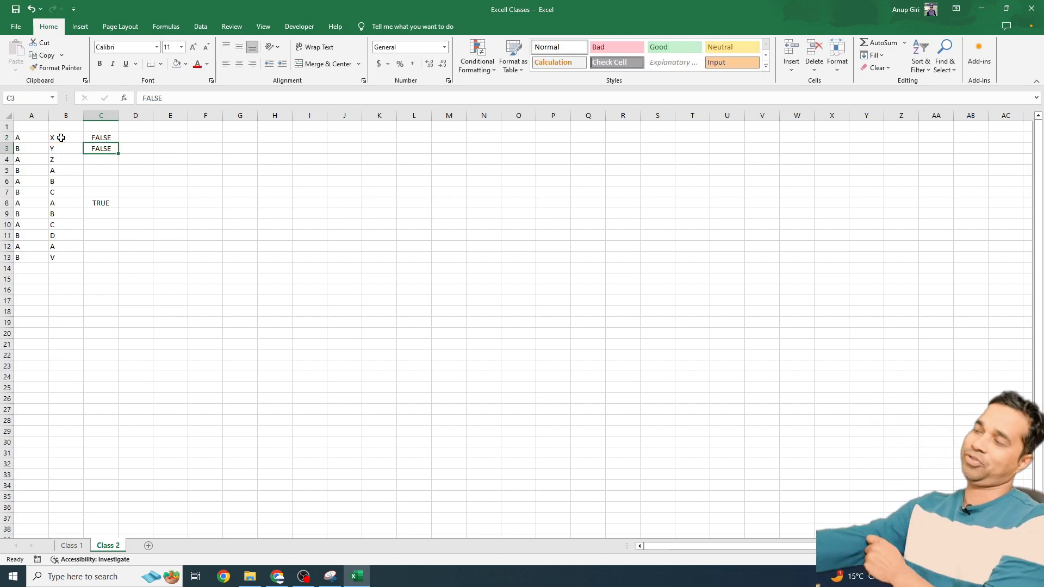
- Fill the comparison formula from C2 down through C13
drag(101, 138, 101, 257)
key(super+space)
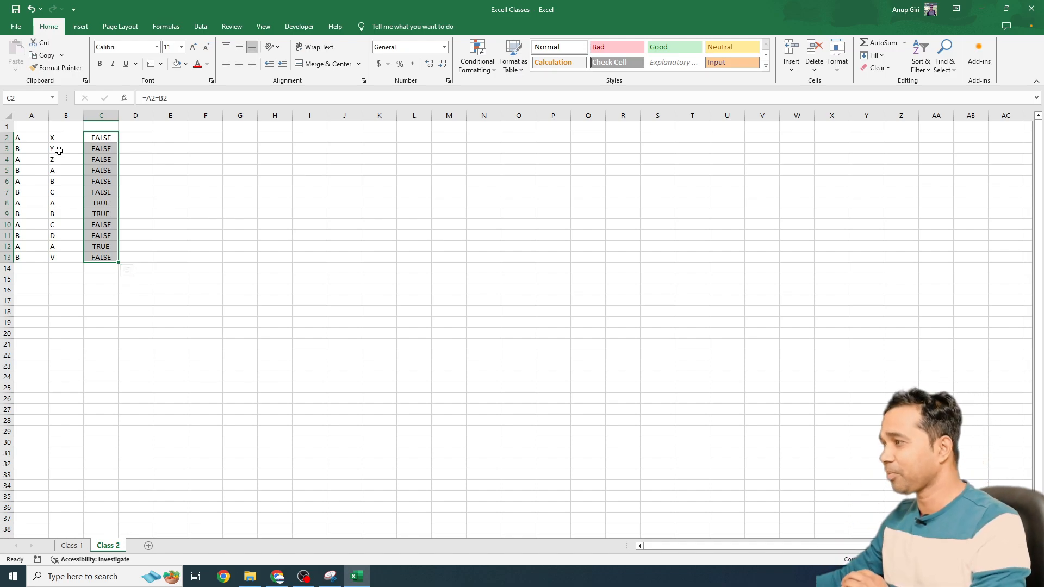
click(127, 334)
- Review the comparison results in C2:C13, checking rows 12 and 7 against their entries in columns A and B
drag(100, 246, 15, 247)
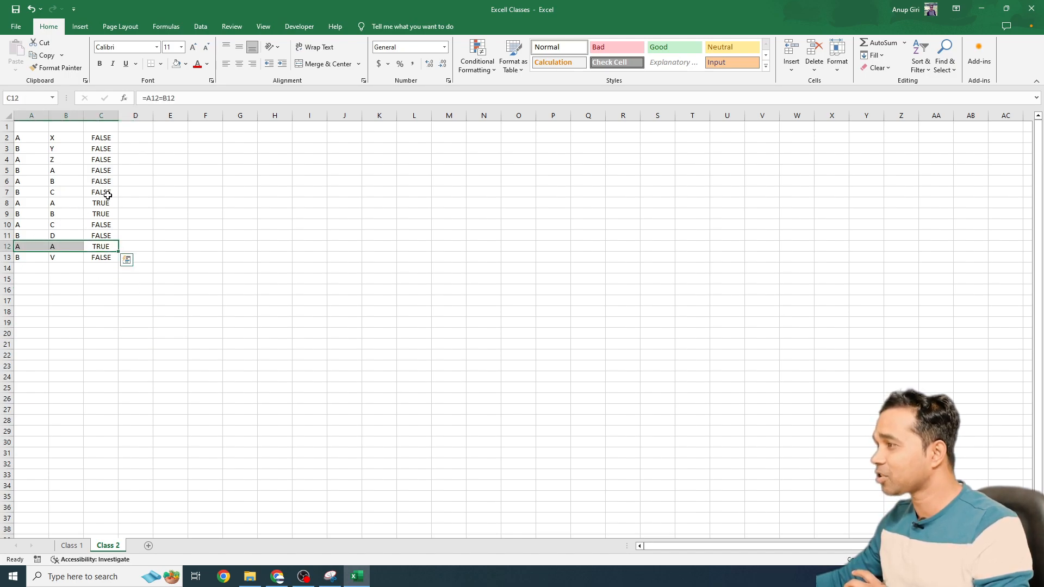
drag(107, 194, 34, 192)
click(274, 224)
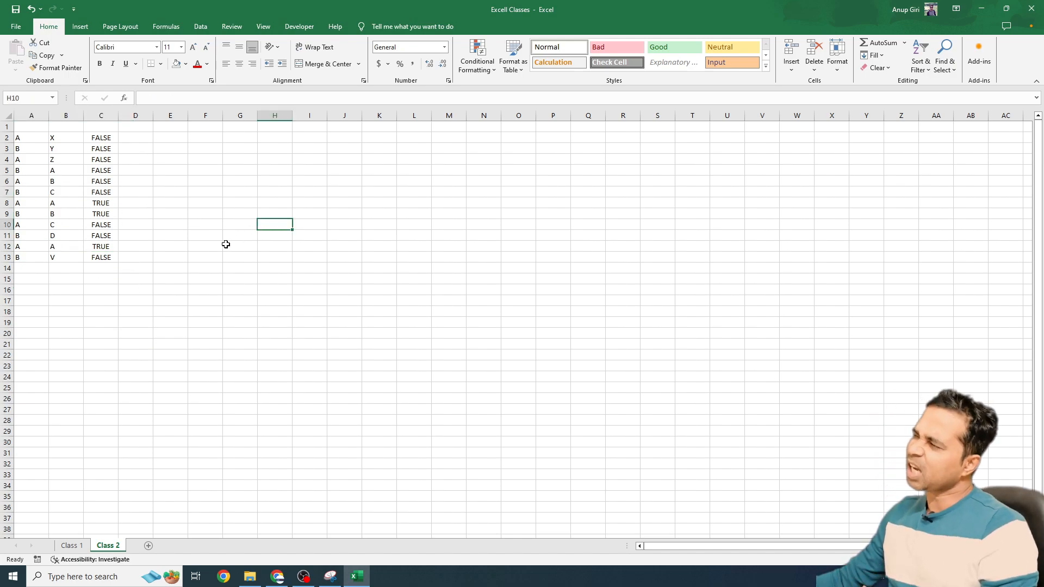
drag(100, 134, 99, 258)
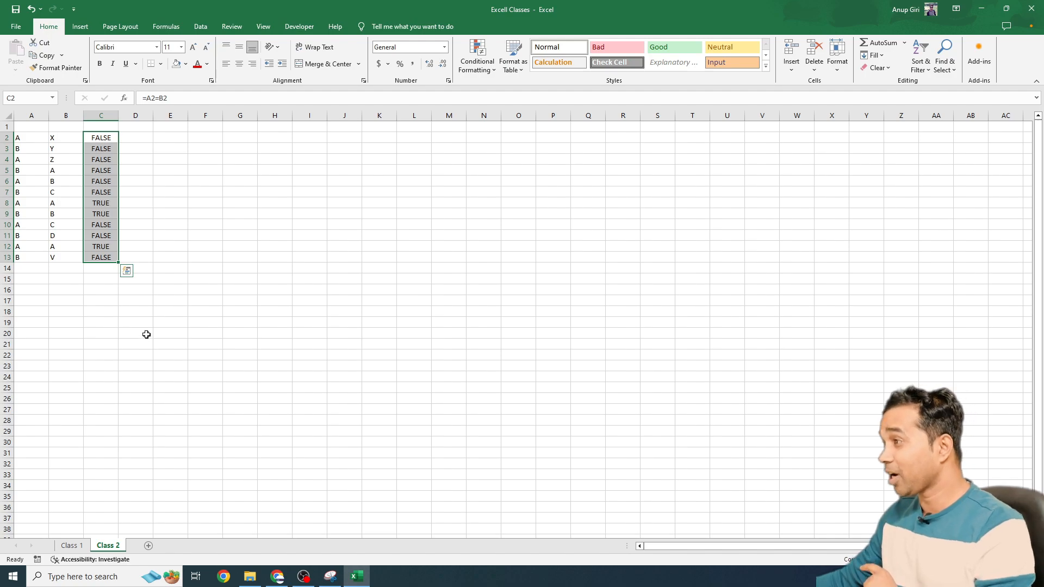
click(111, 323)
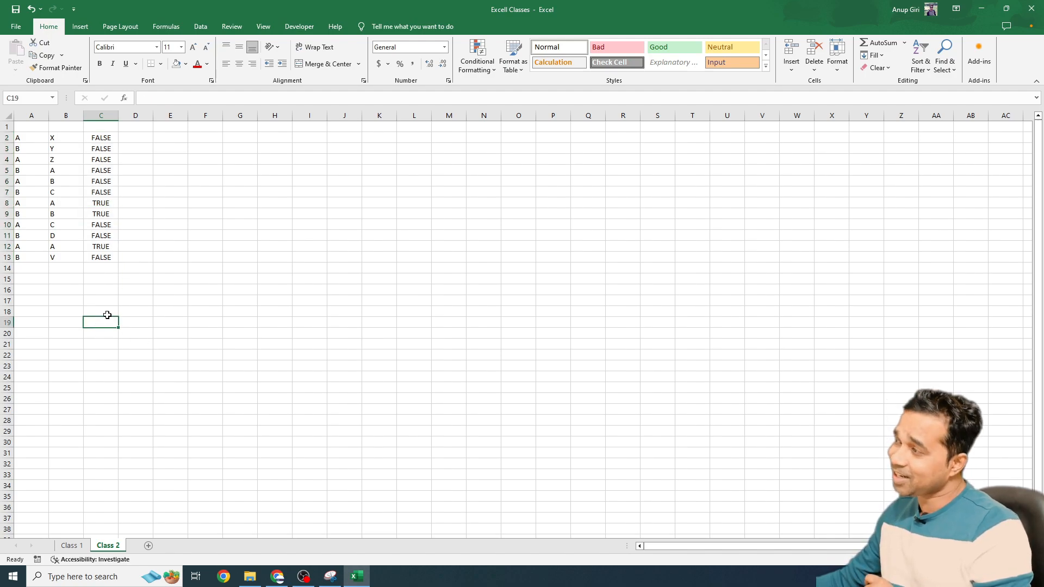
click(107, 111)
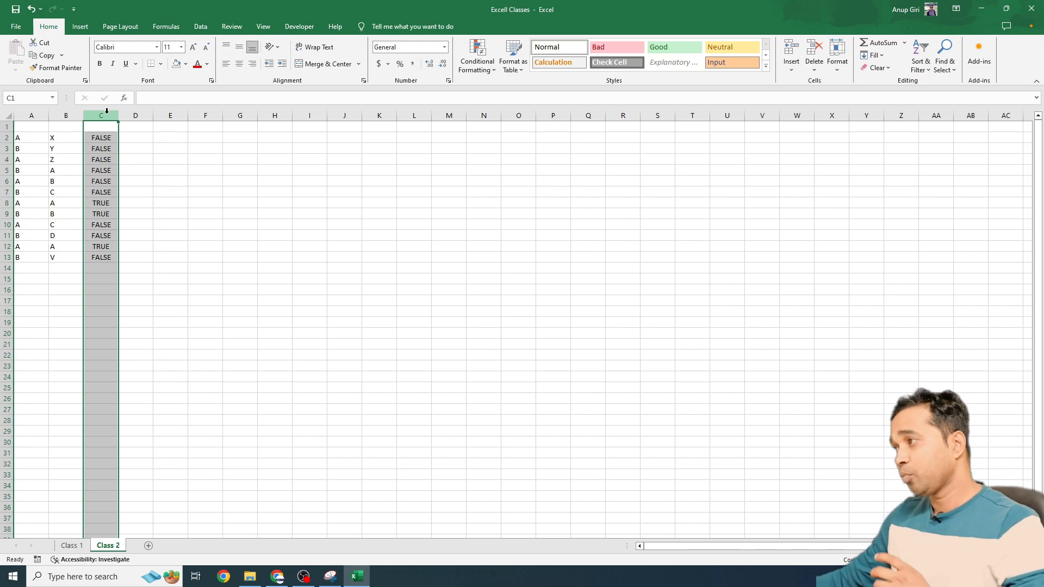
click(235, 268)
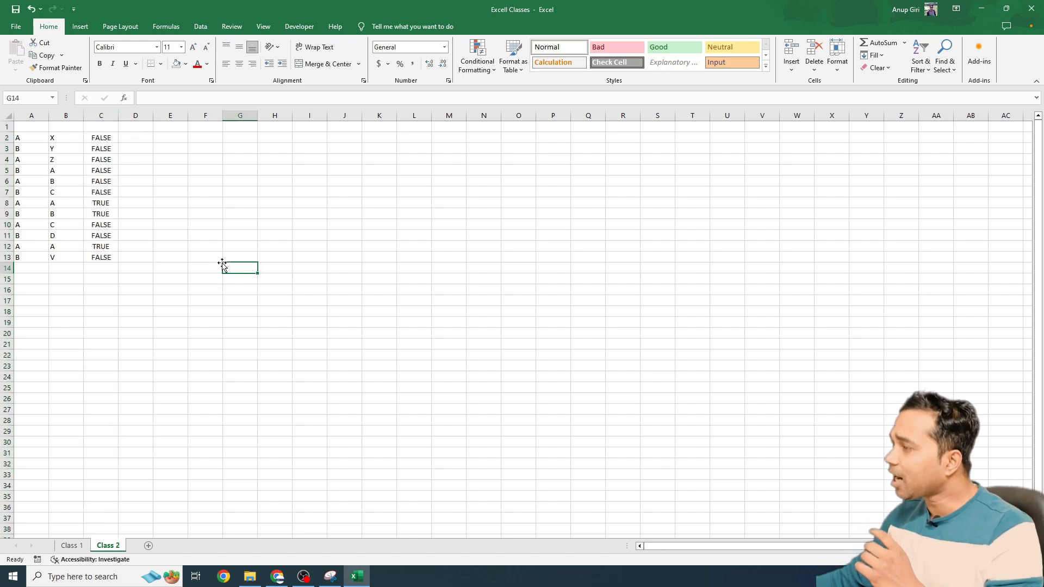
drag(98, 137, 112, 259)
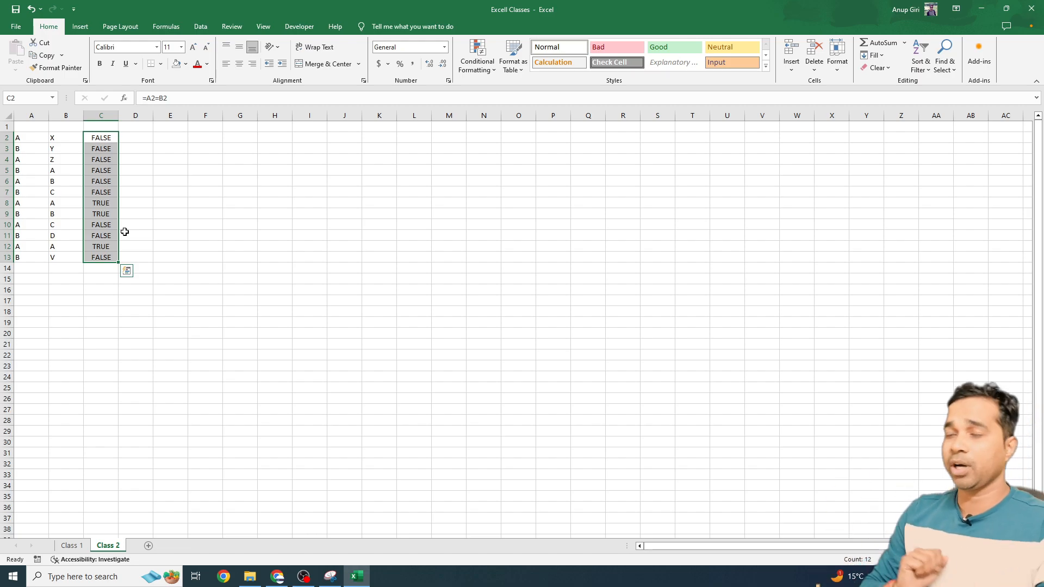
click(125, 232)
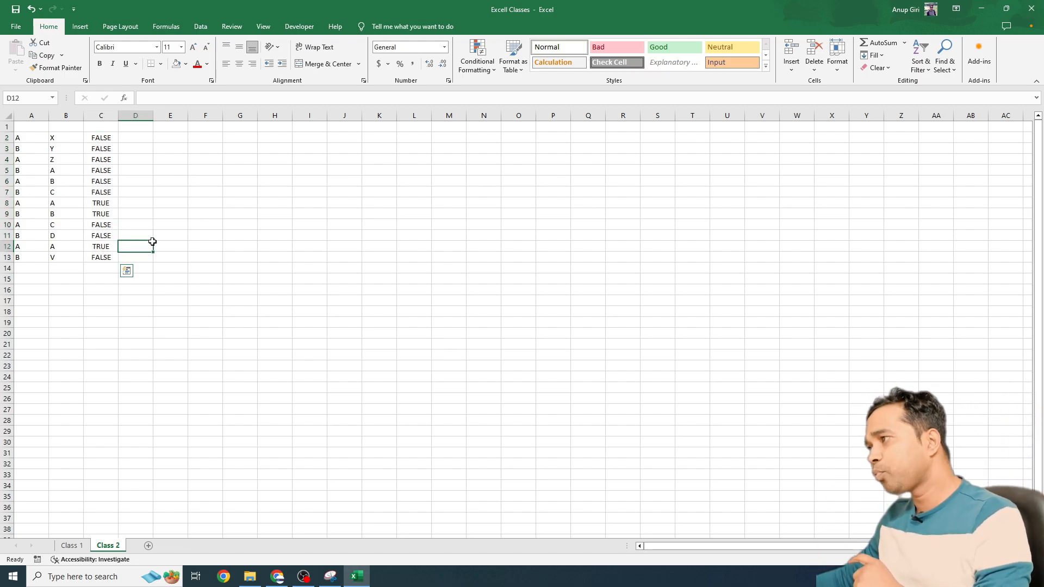
- Set up a new conditional formatting rule on column C for cells with specific text containing False
click(101, 116)
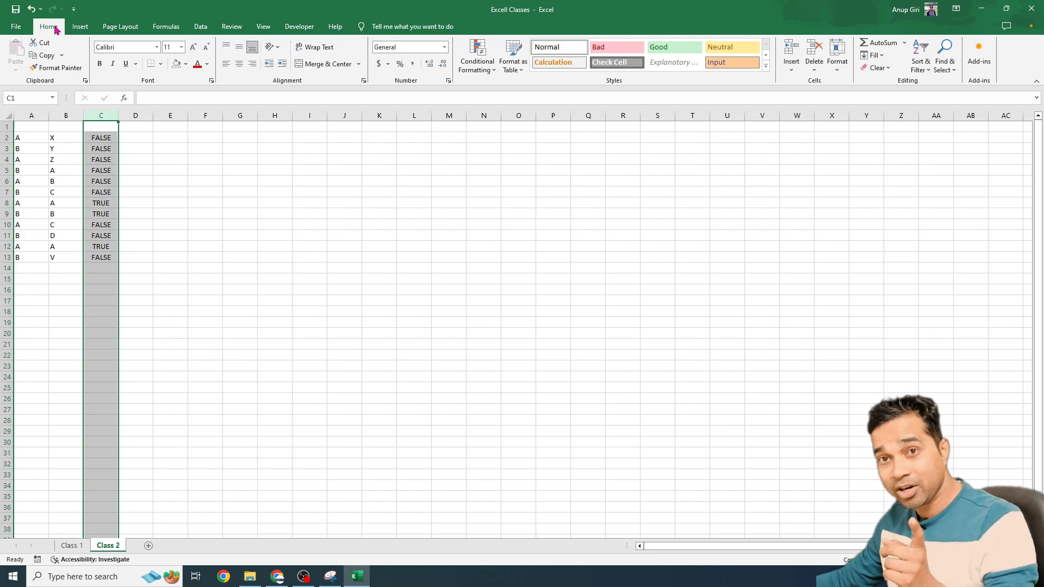
click(495, 72)
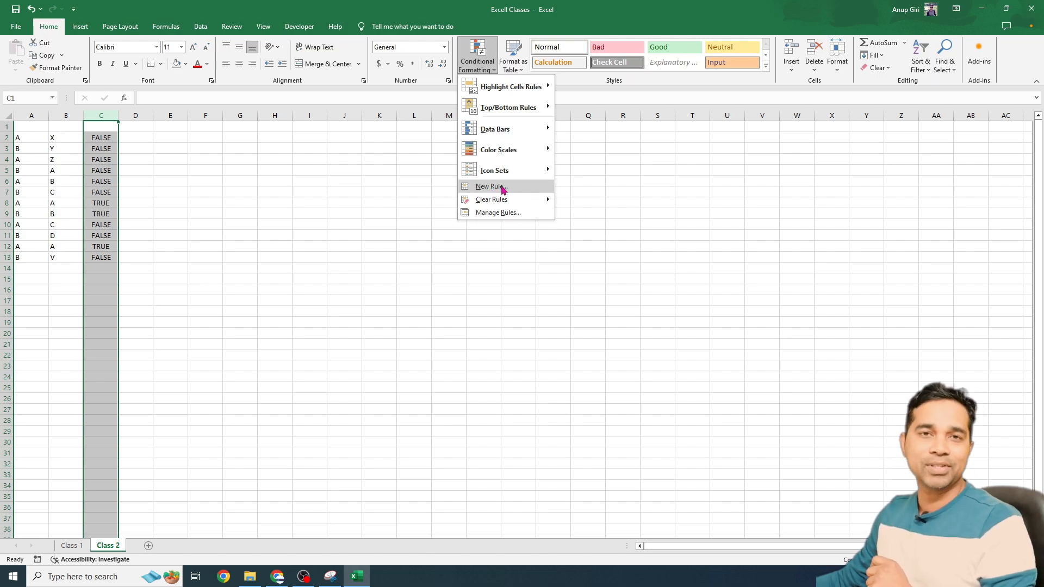
click(503, 187)
drag(207, 340, 656, 159)
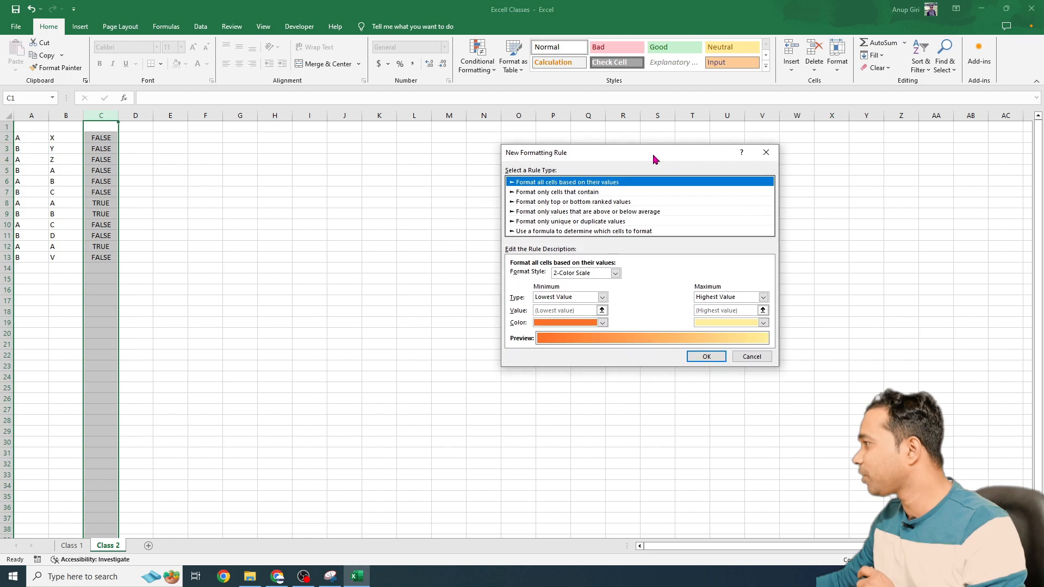
click(559, 194)
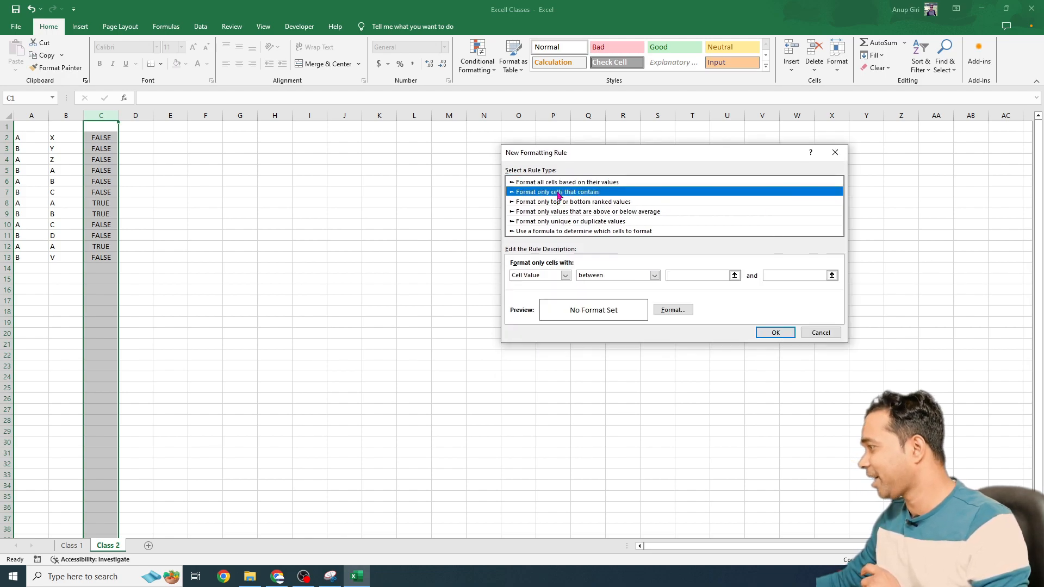
click(566, 275)
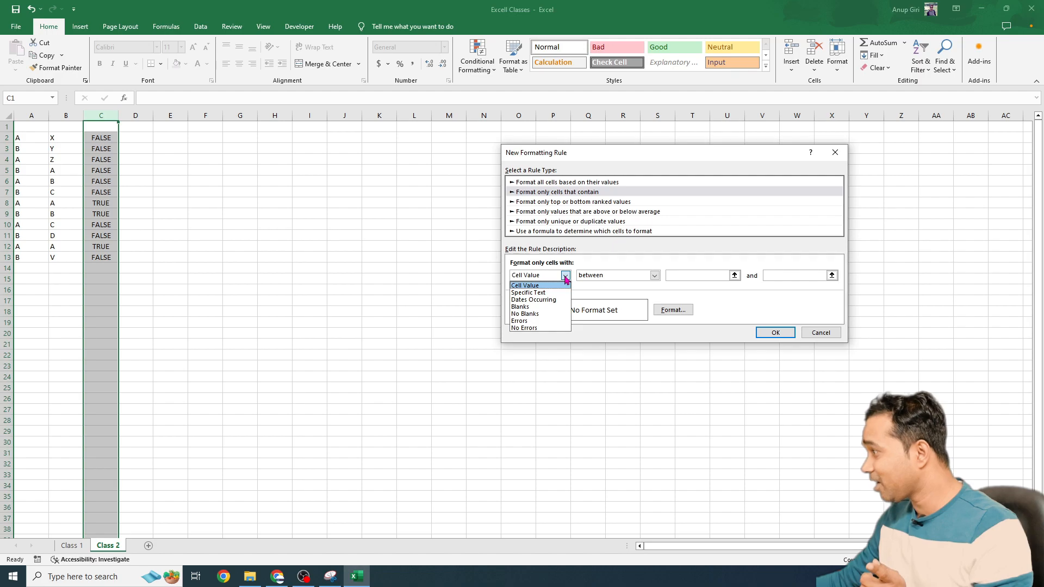
click(542, 293)
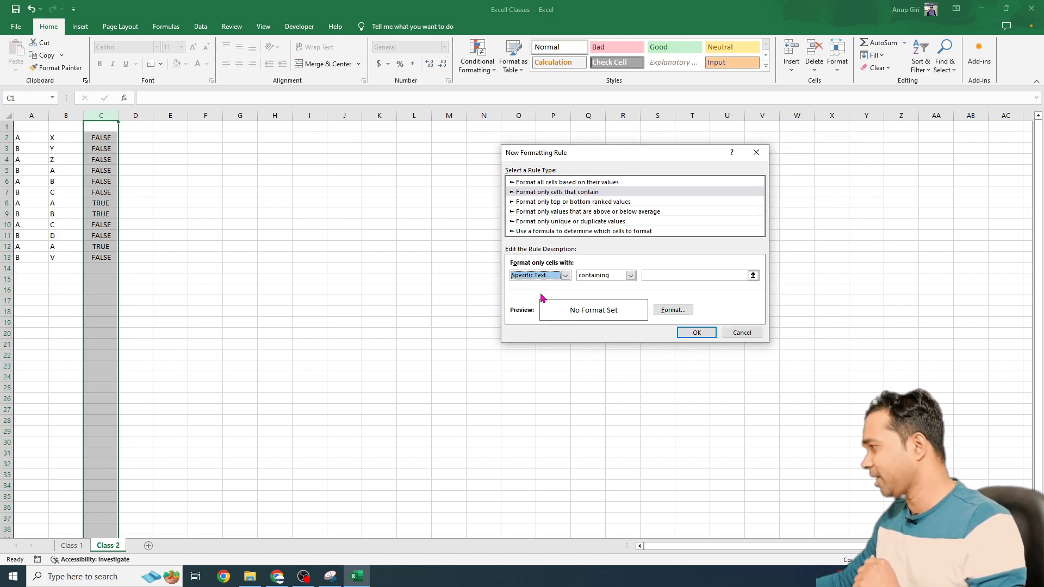
click(674, 275)
text(False)
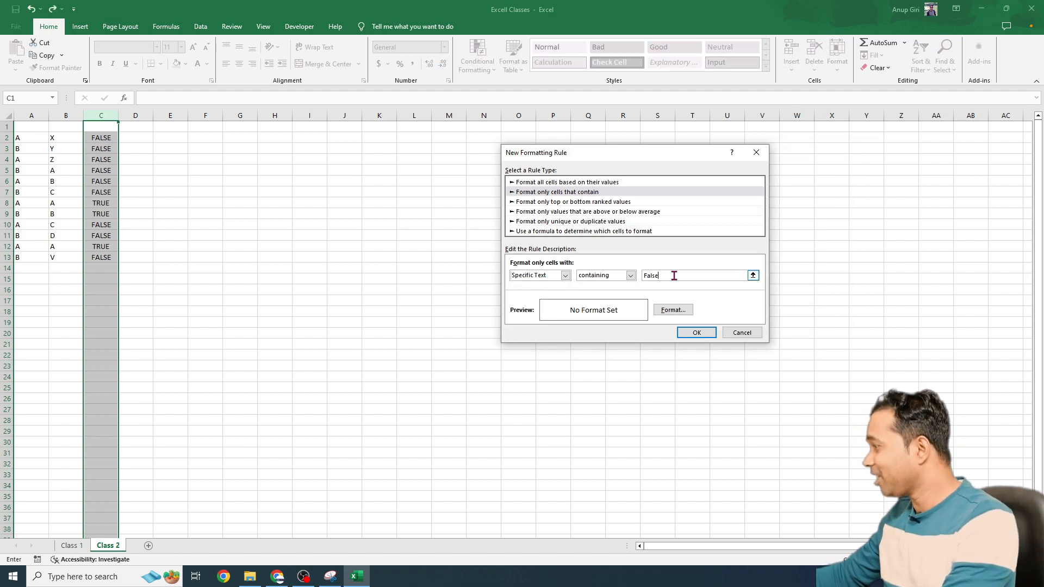
- Give the False rule a red background fill and apply it to column C
click(674, 308)
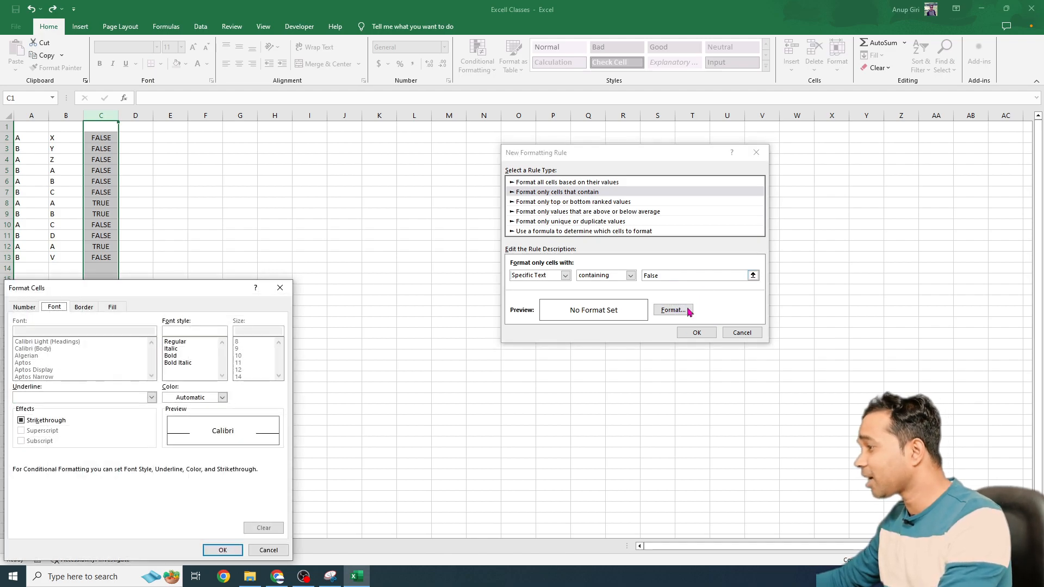
click(114, 308)
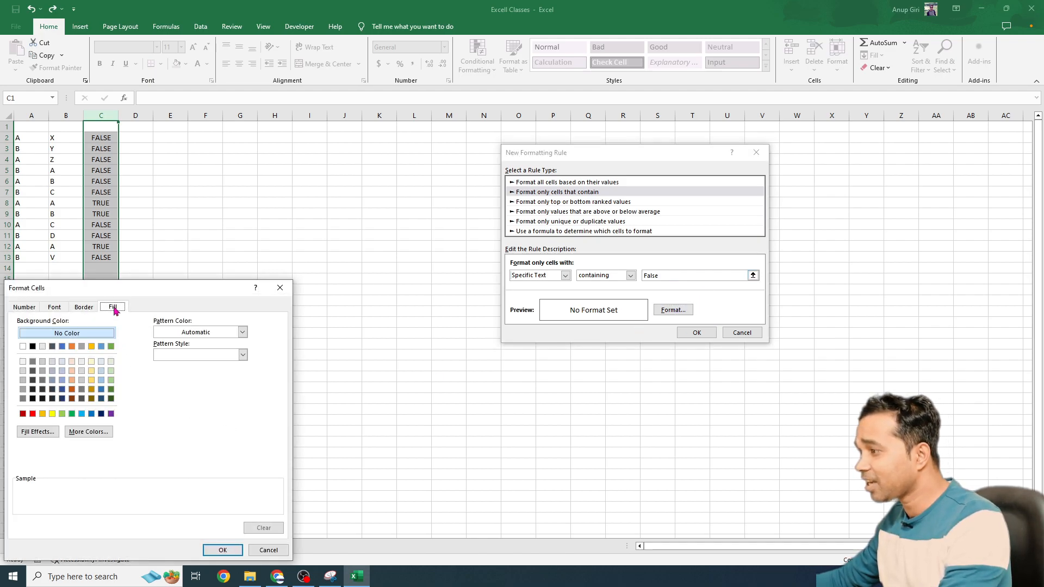
click(32, 415)
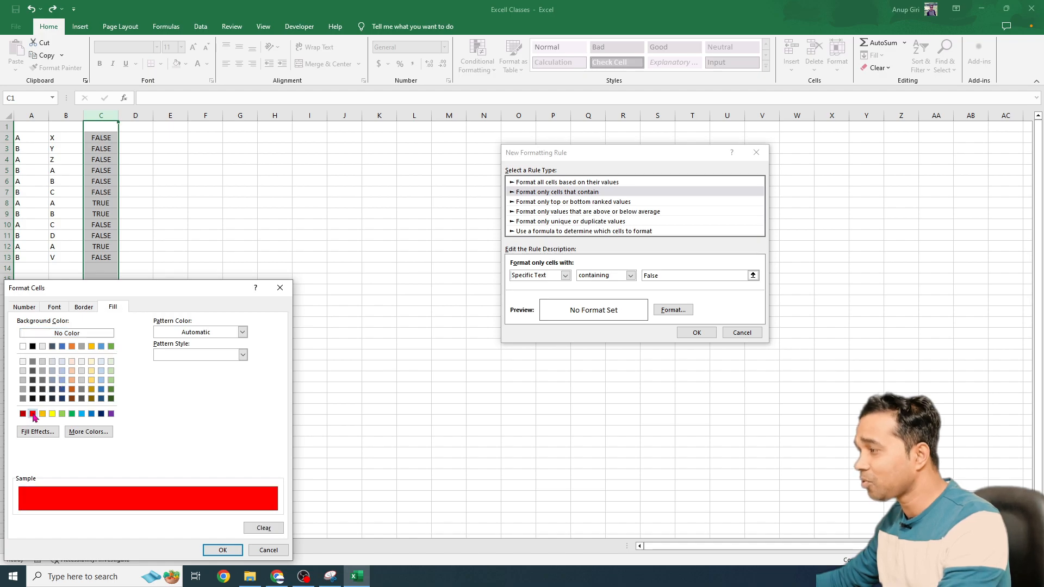
click(220, 551)
click(696, 332)
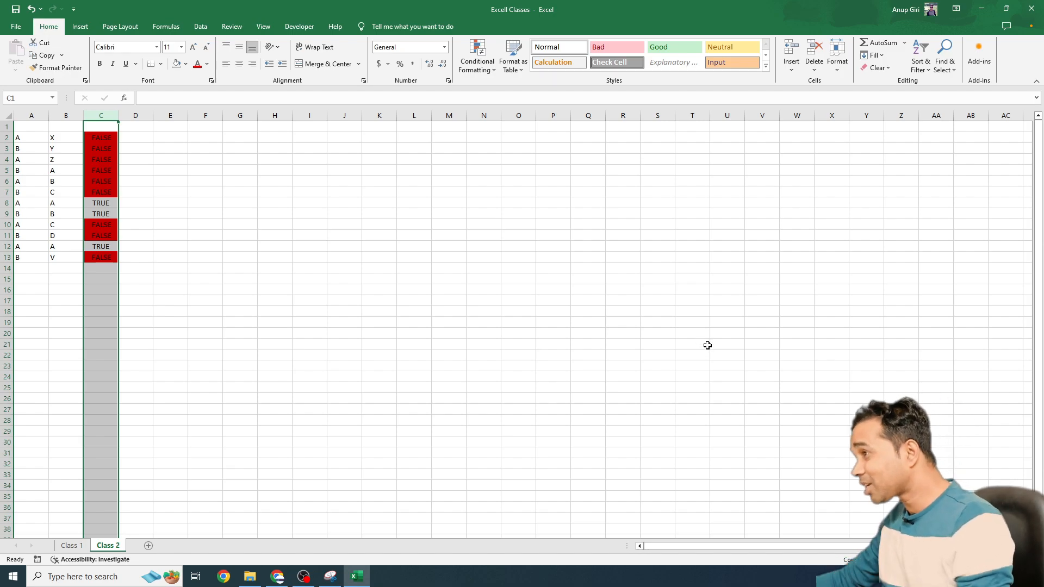
- Set up a second conditional formatting rule on column C for cells containing specific text, entered as Ture
click(492, 69)
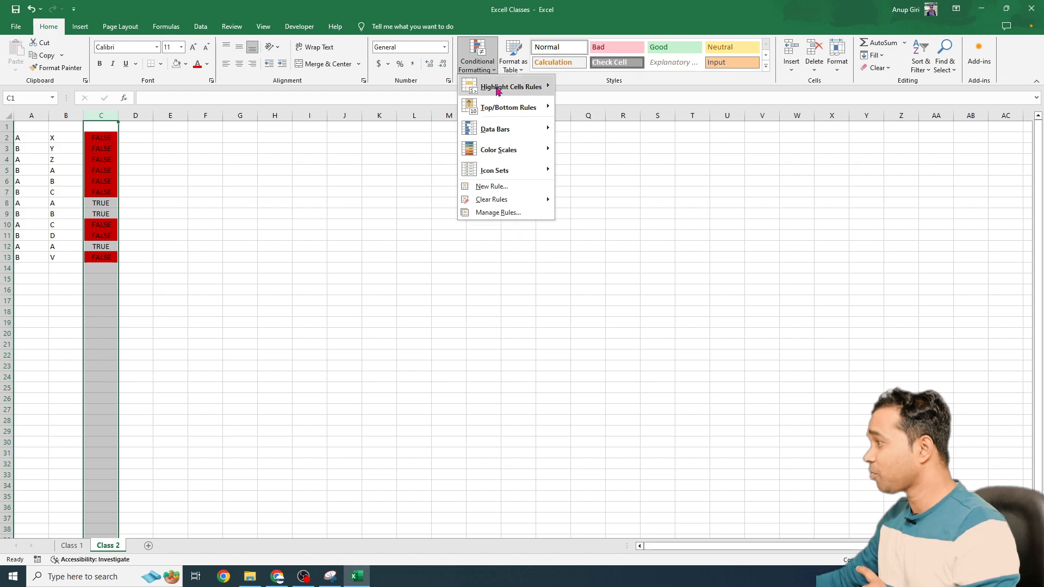
click(508, 187)
click(543, 181)
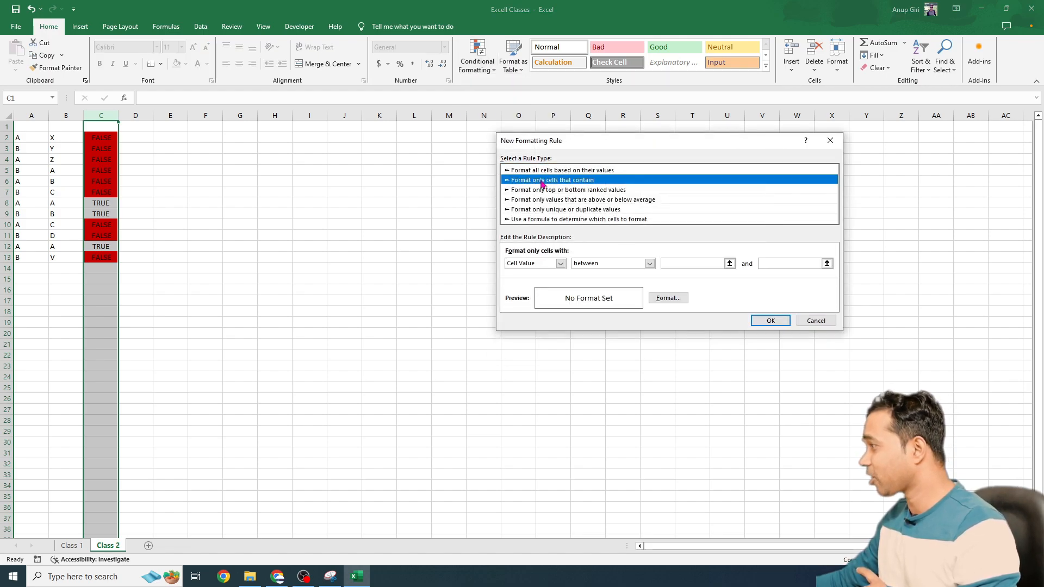
click(533, 263)
click(538, 280)
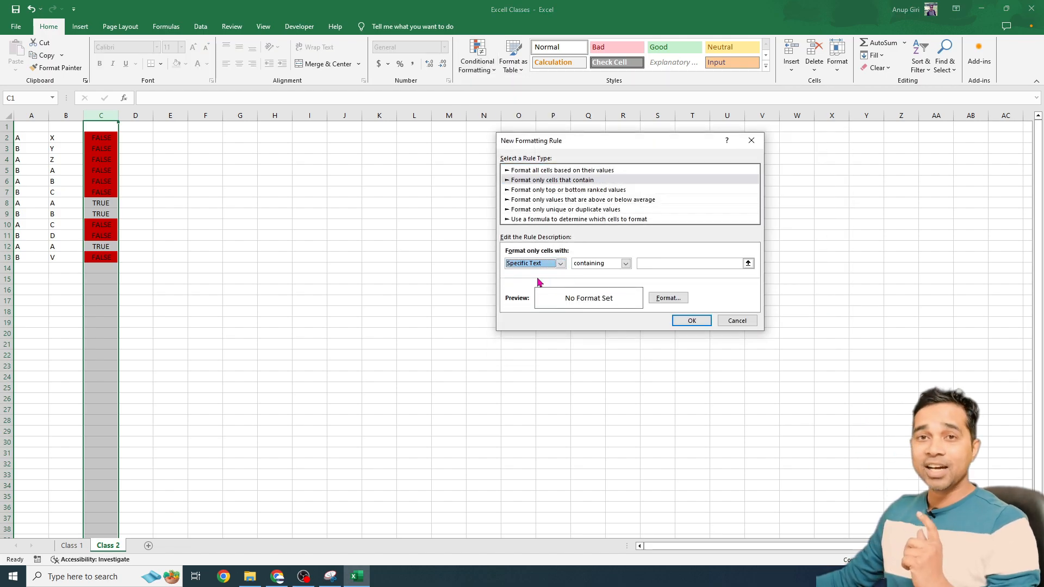
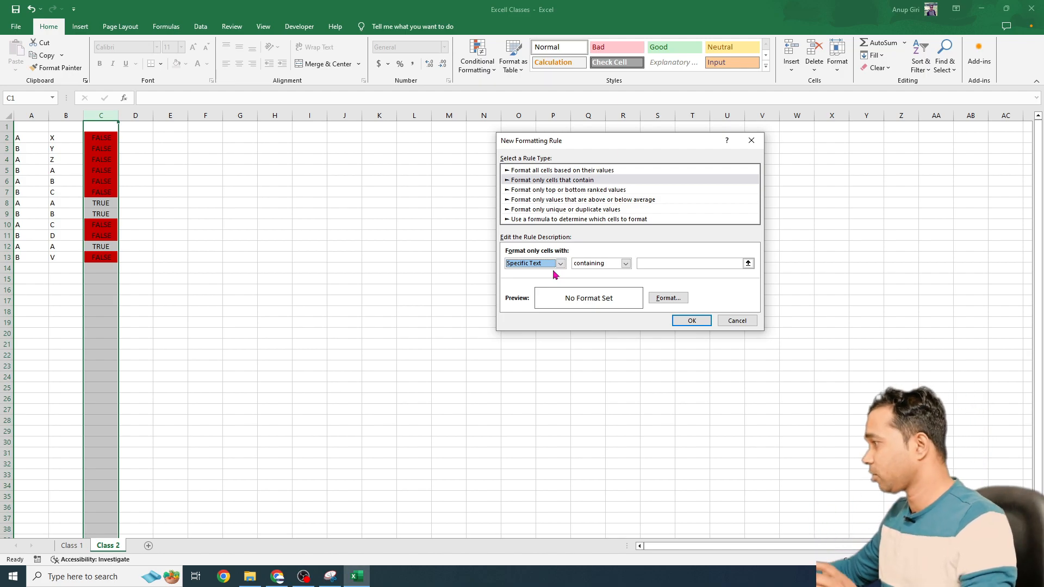
click(660, 264)
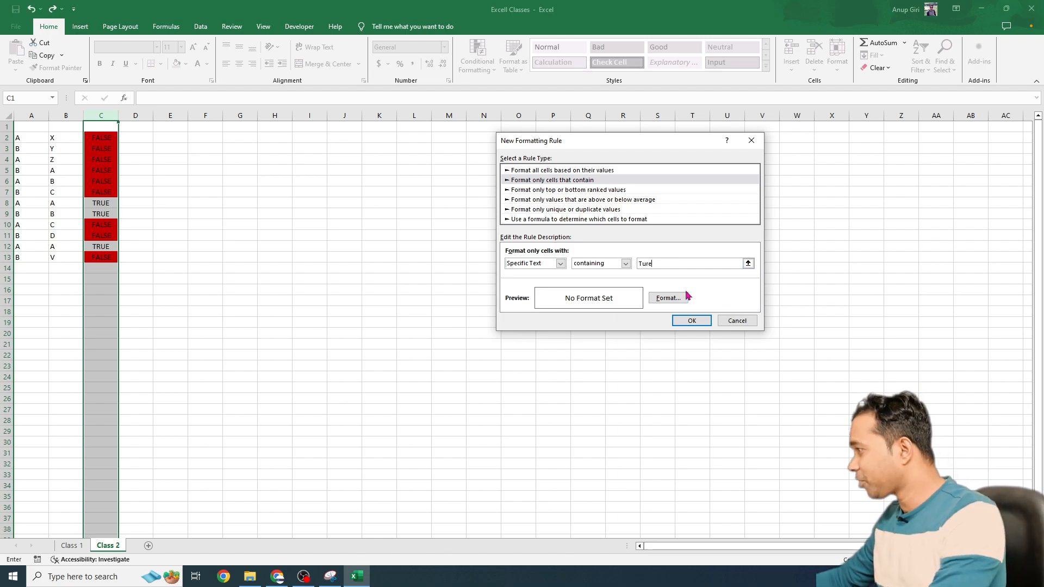
- Give the second rule a light green fill, correct its text to True, and apply it to column C
click(668, 298)
click(549, 218)
key(Return)
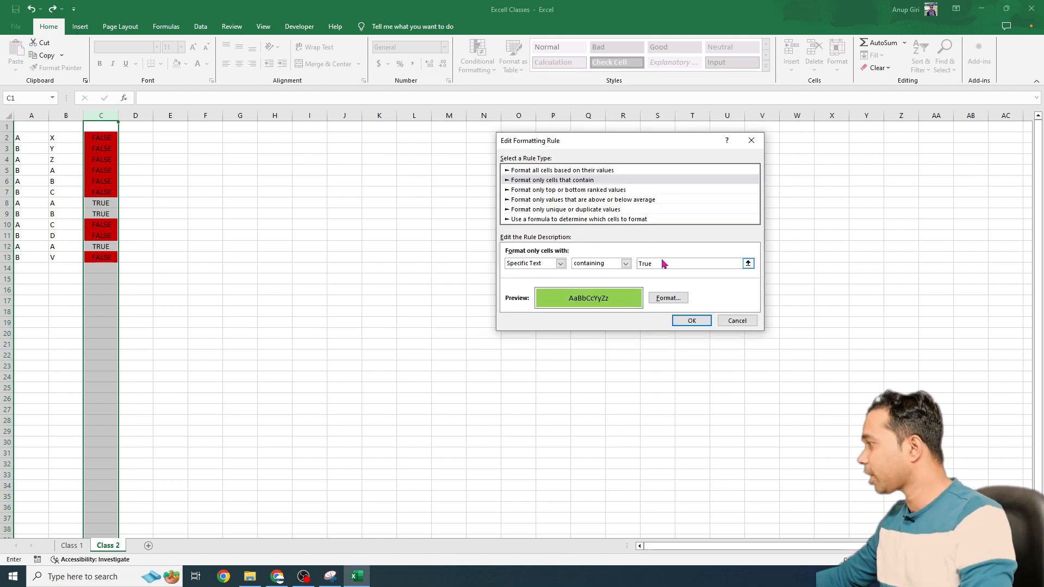
click(699, 323)
click(694, 301)
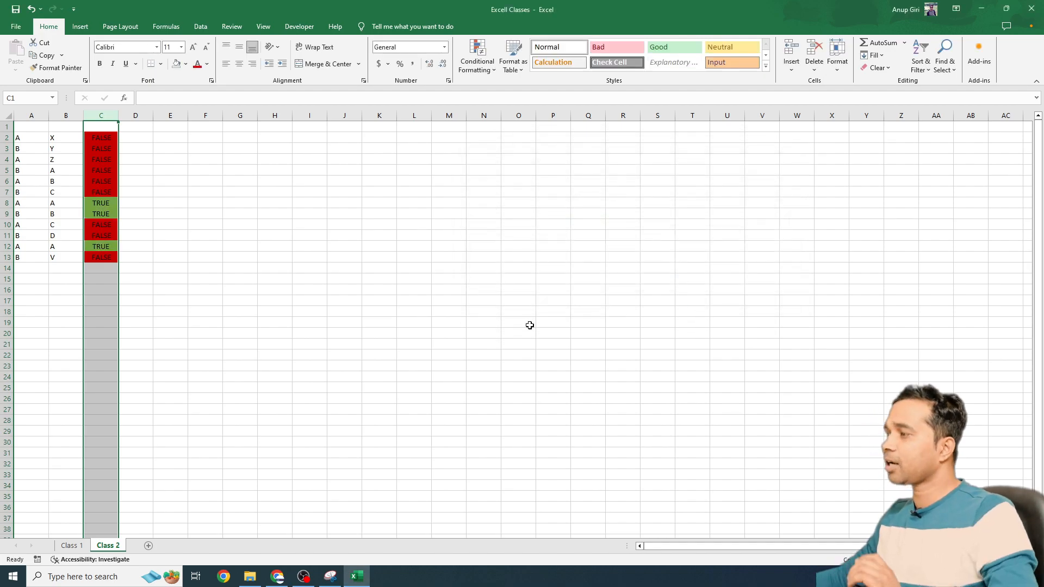
click(238, 331)
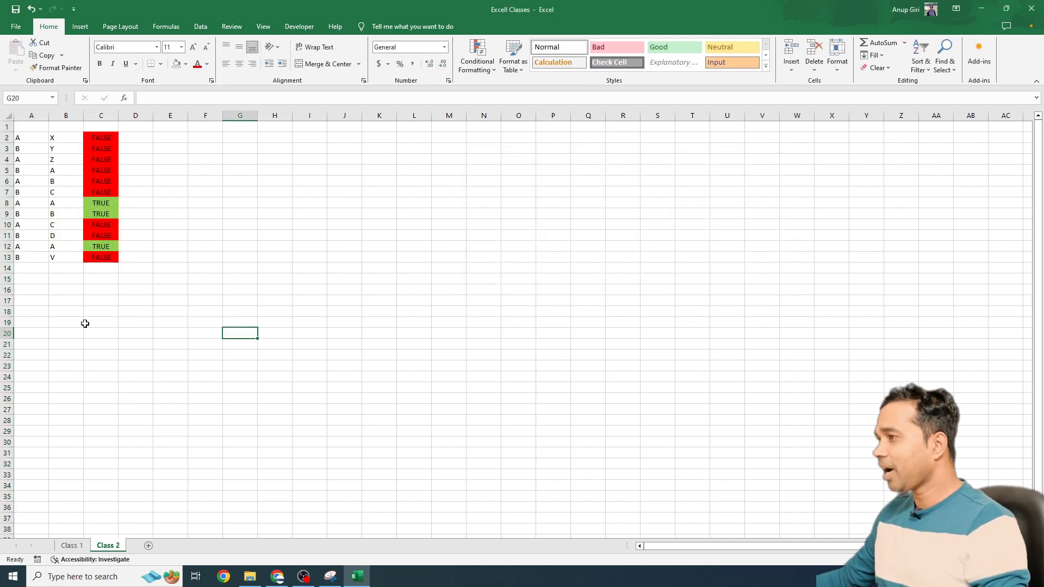
- Add a matching pair in row 14 by entering V in both A14 and B14
click(22, 270)
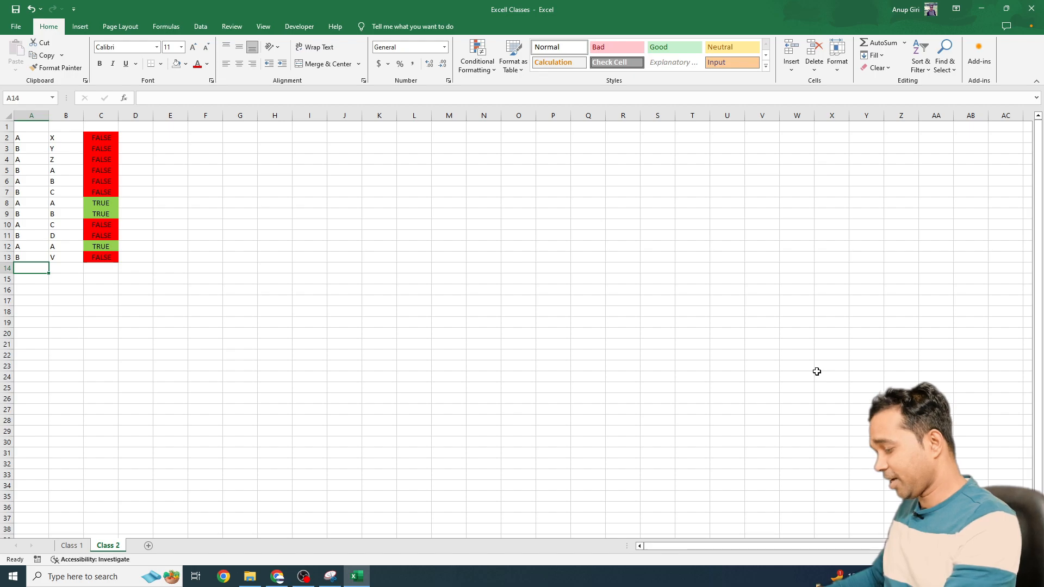
text(V)
key(Tab)
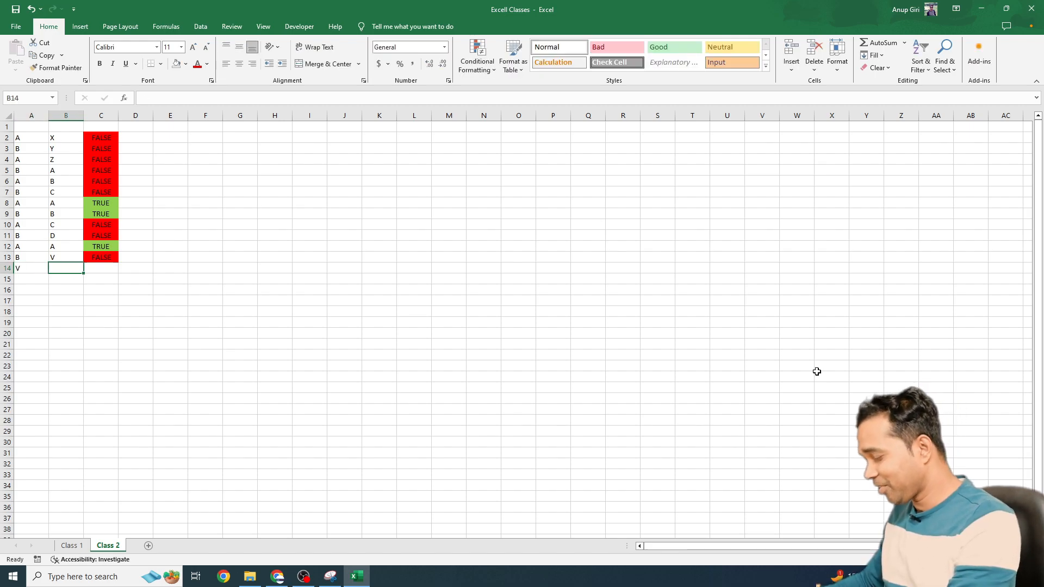
text(V)
key(Tab)
- Enter a matching pair in row 21 with X in both A21 and B21
key(Down)
key(Down)
key(Down)
key(Down)
key(Down)
key(Down)
key(Down)
key(Left)
key(Left)
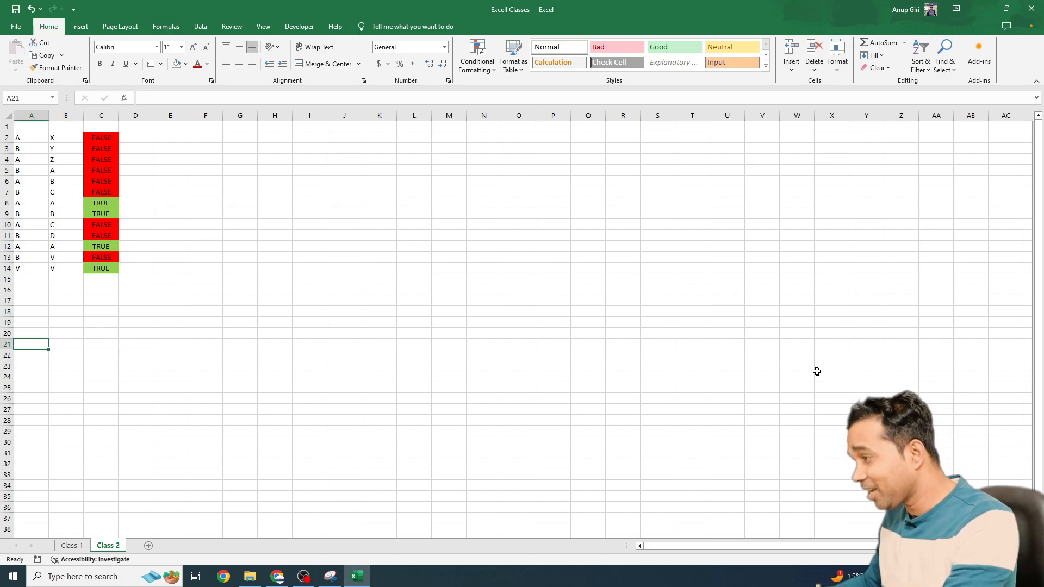
text(X)
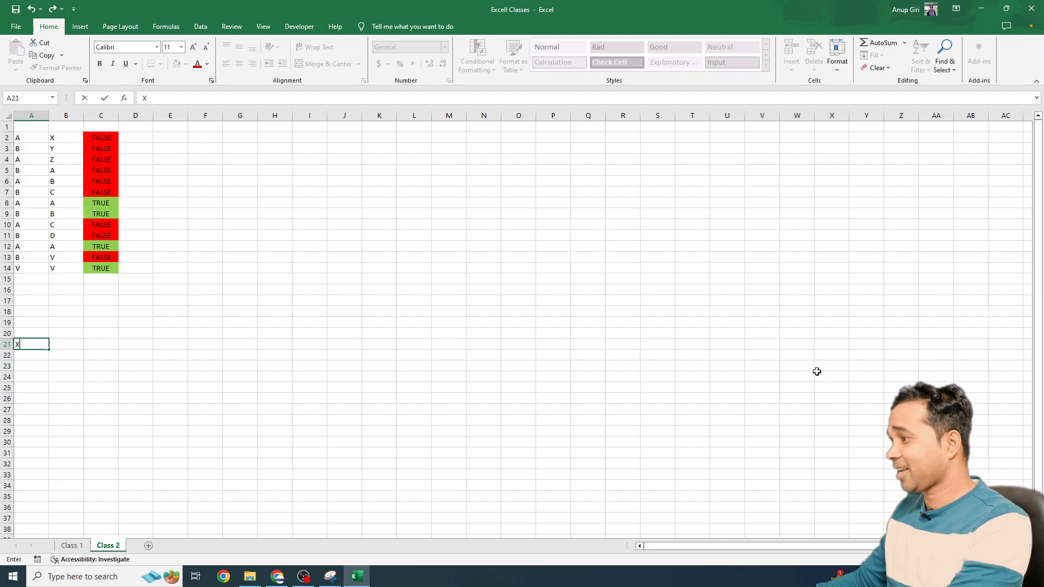
key(Tab)
text(XC)
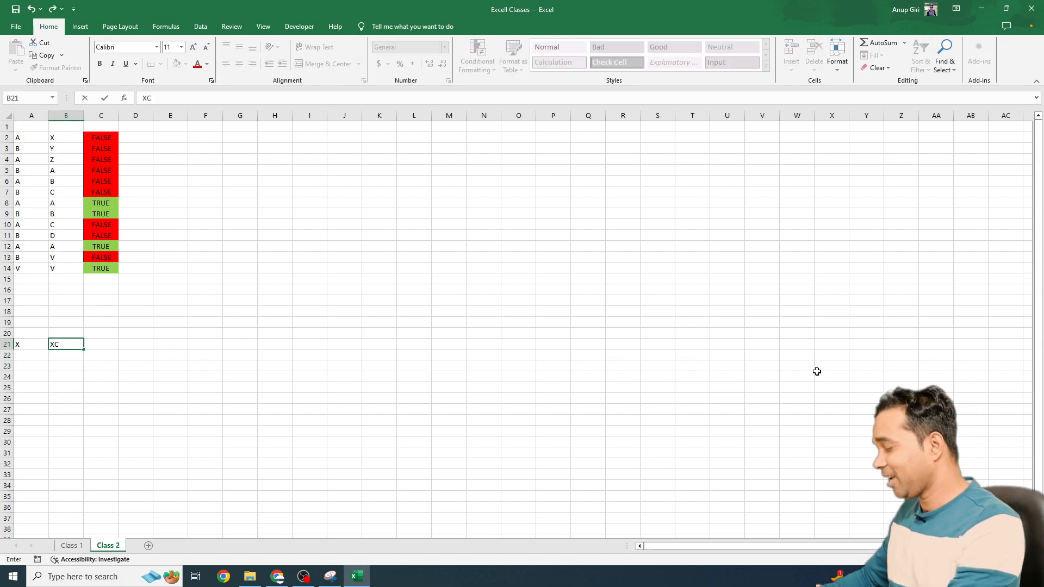
key(Down)
key(Right)
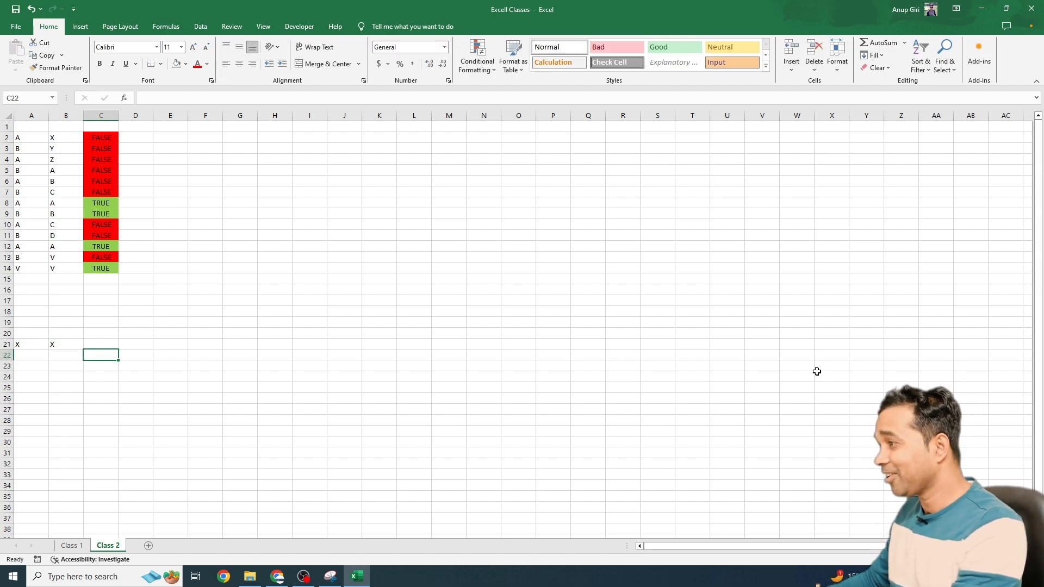
key(shift+Up)
key(shift+Up)
key(shift+Up)
key(shift+Up)
key(shift+Up)
key(shift+Up)
key(shift+Up)
key(ctrl+shift)
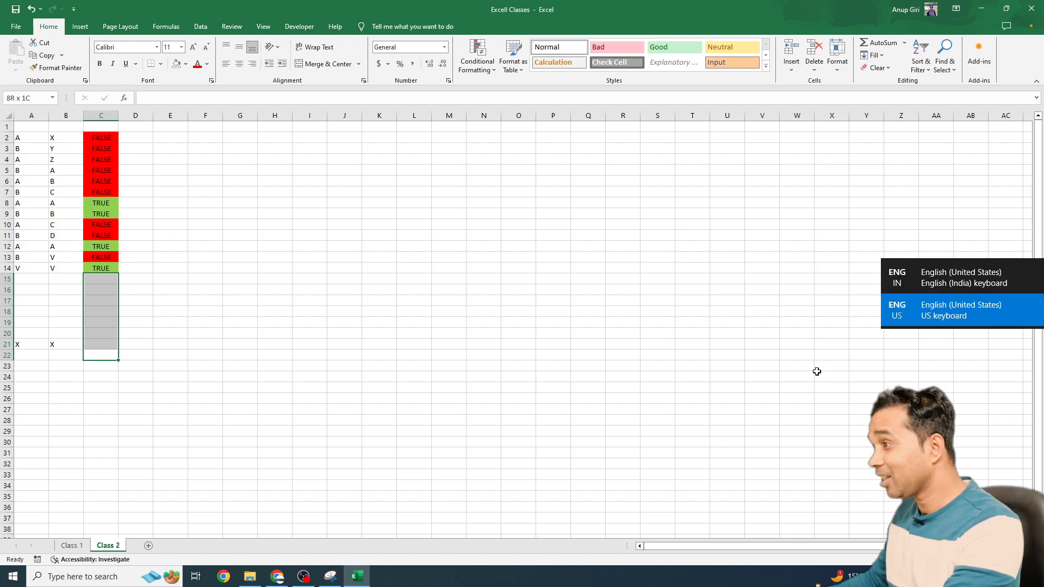
- Enter the comparison formula =A15=B15 in cell C15
key(ctrl+Up)
key(Down)
text(=)
key(Left)
key(Left)
text(=)
key(Right)
key(Return)
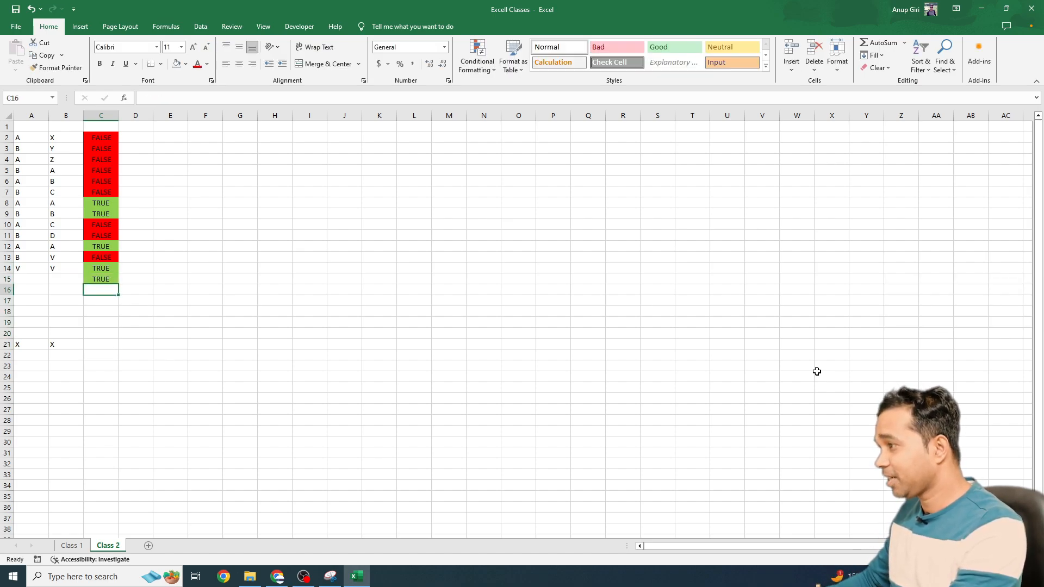
- Fill the comparison formula from C15 down through C23
key(Down)
key(Down)
key(Down)
key(Down)
key(Down)
key(Down)
key(Down)
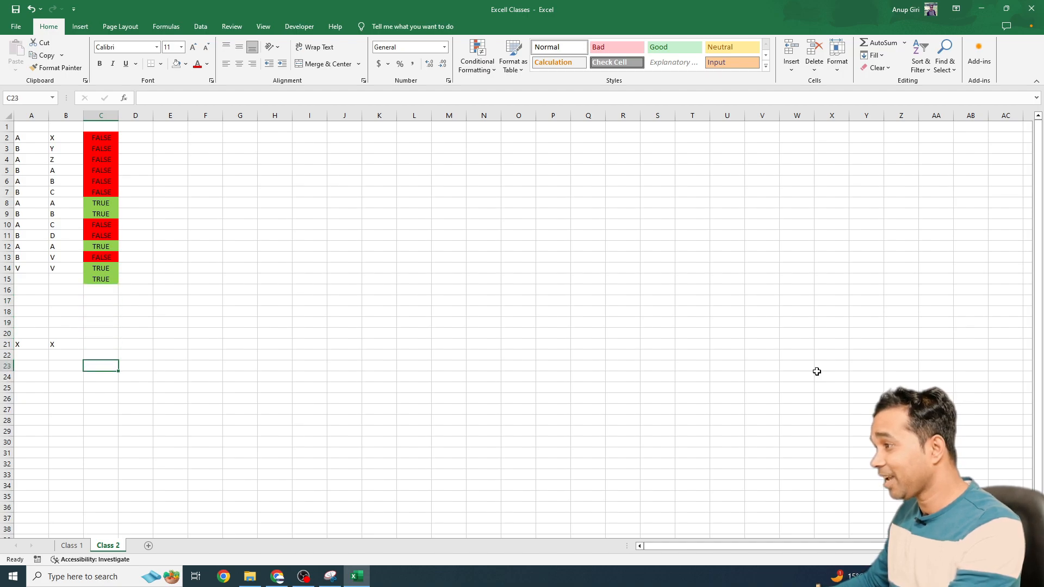
key(ctrl+shift+Up)
key(ctrl+d)
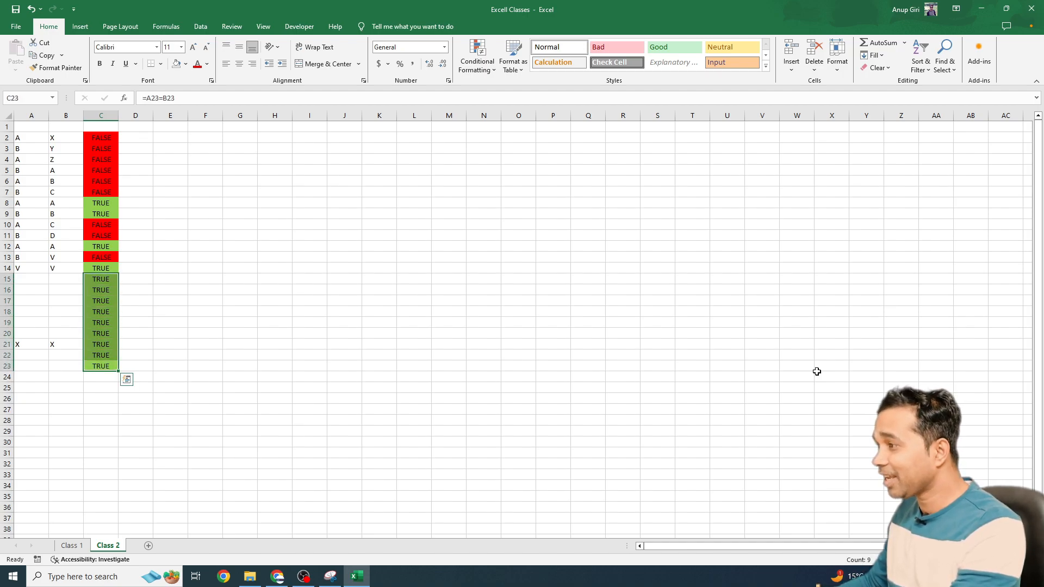
- Enter a non-matching pair in row 18 with a in A18 and c in B18
key(Left)
key(Left)
key(Up)
key(Up)
key(Up)
key(Up)
key(Up)
text(a)
key(Tab)
text(c)
key(Return)
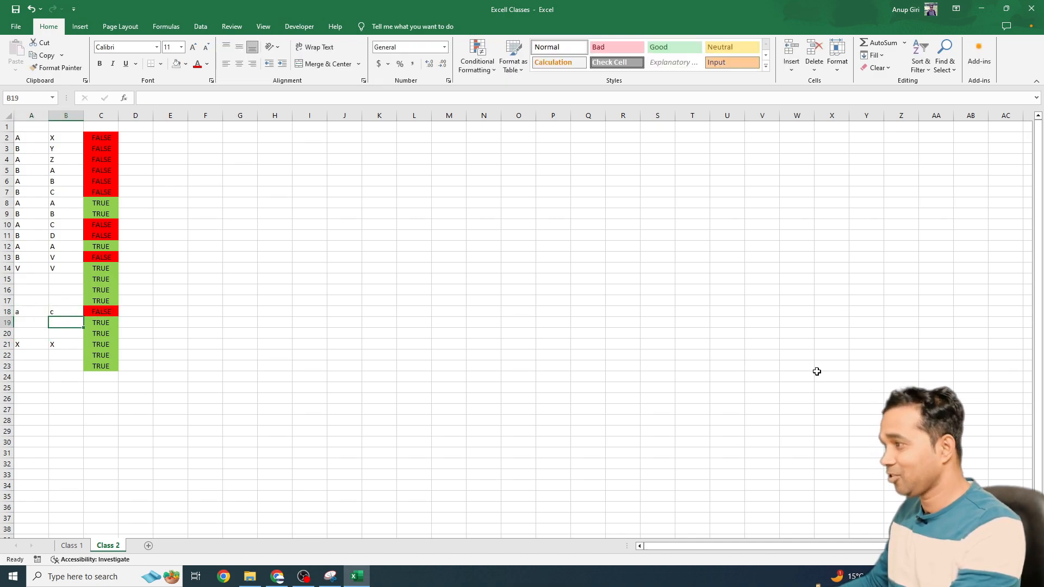
- Enter a in A16, leaving B16 empty
key(Left)
key(Up)
key(Up)
key(Up)
text(a)
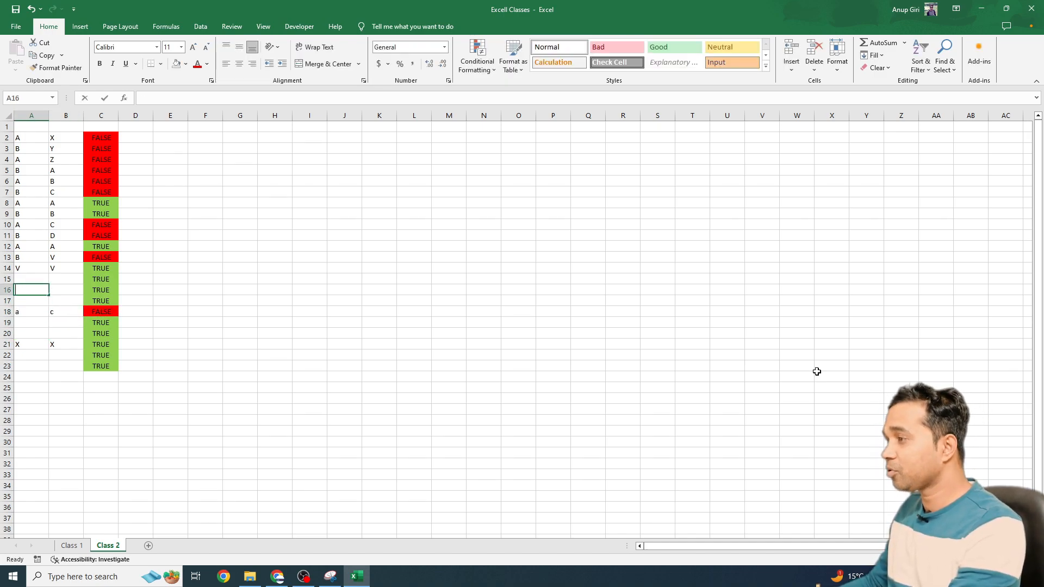
key(Tab)
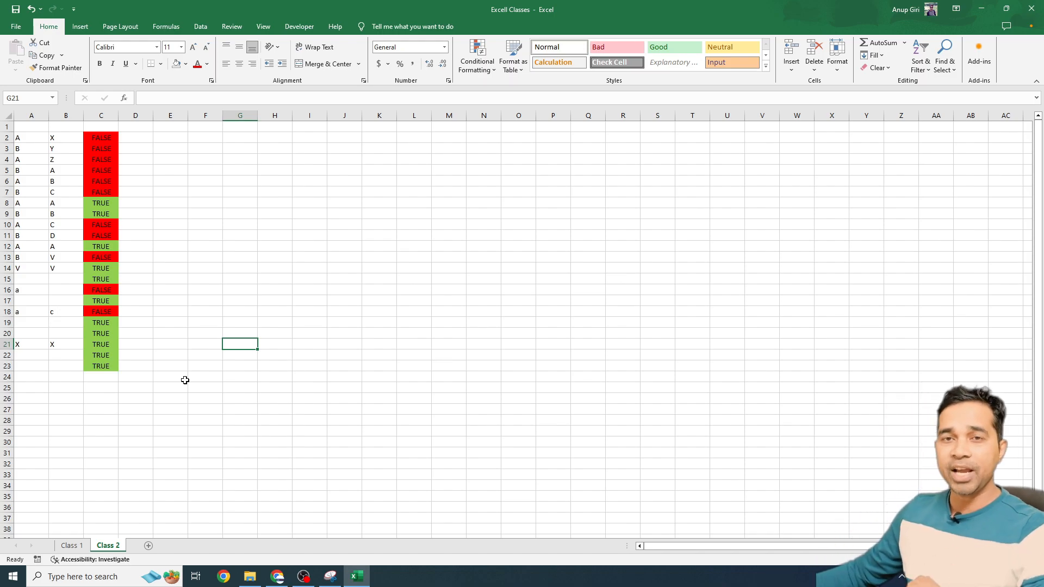
- Merge and center cells H3:J6 and give the merged cell a light orange fill
click(313, 151)
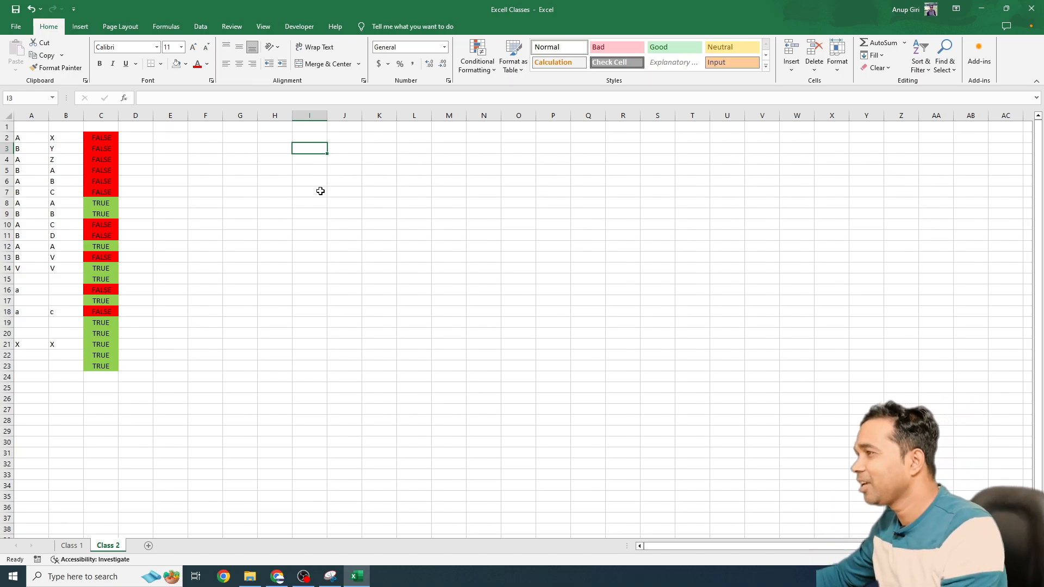
click(268, 147)
drag(268, 147, 350, 185)
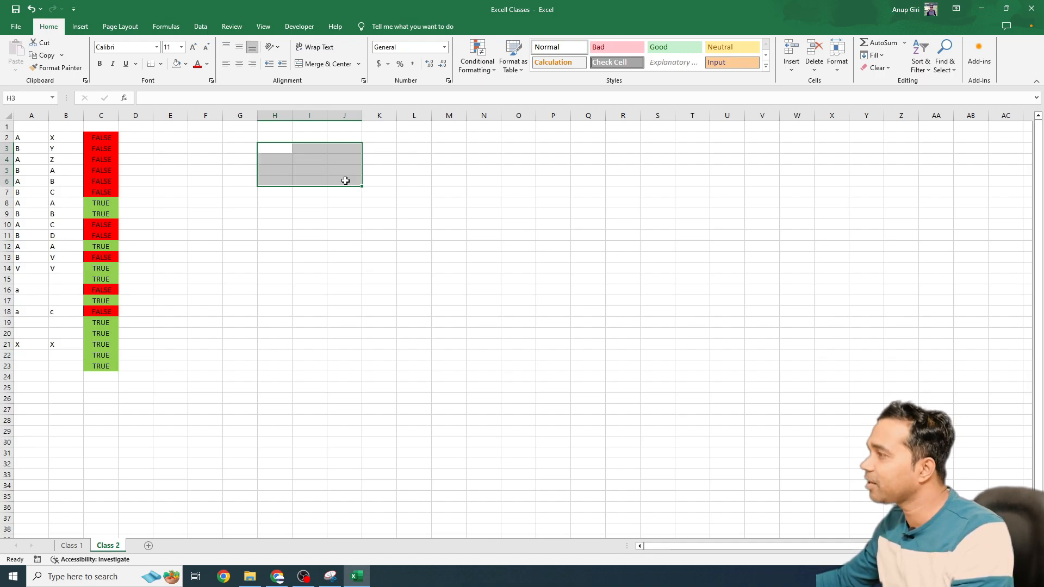
click(319, 65)
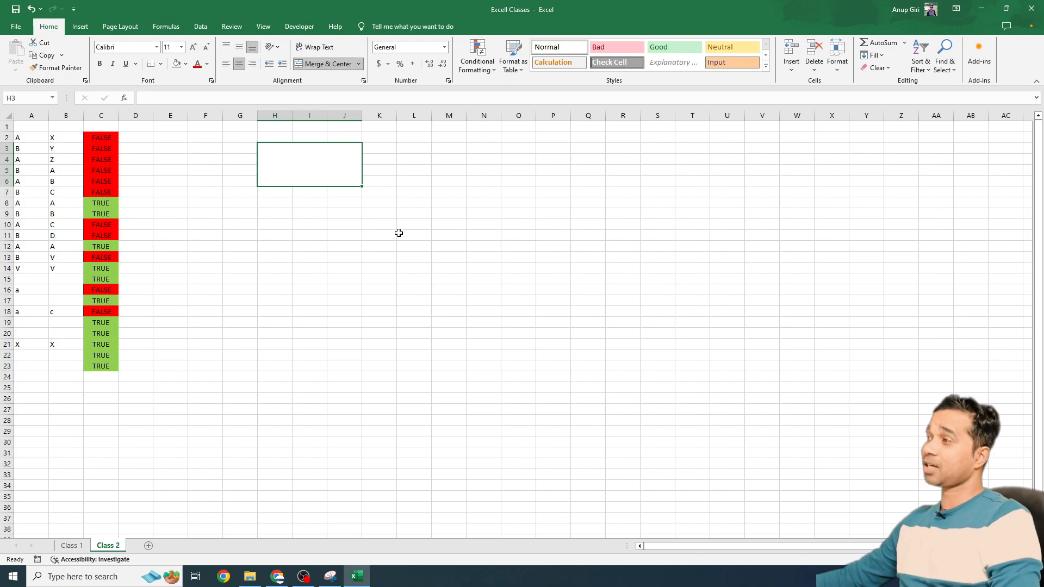
click(186, 63)
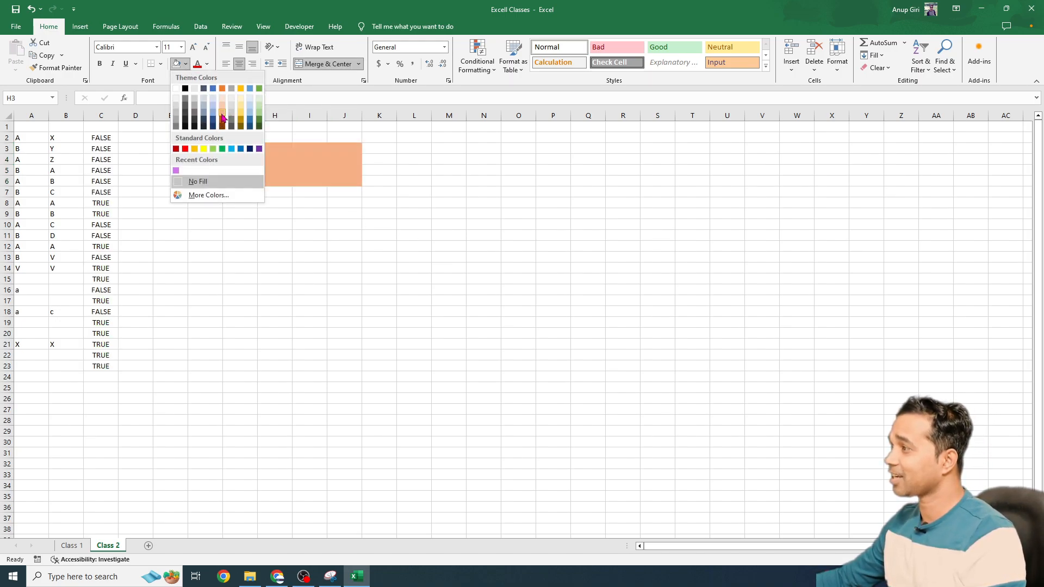
click(223, 113)
click(353, 255)
click(307, 174)
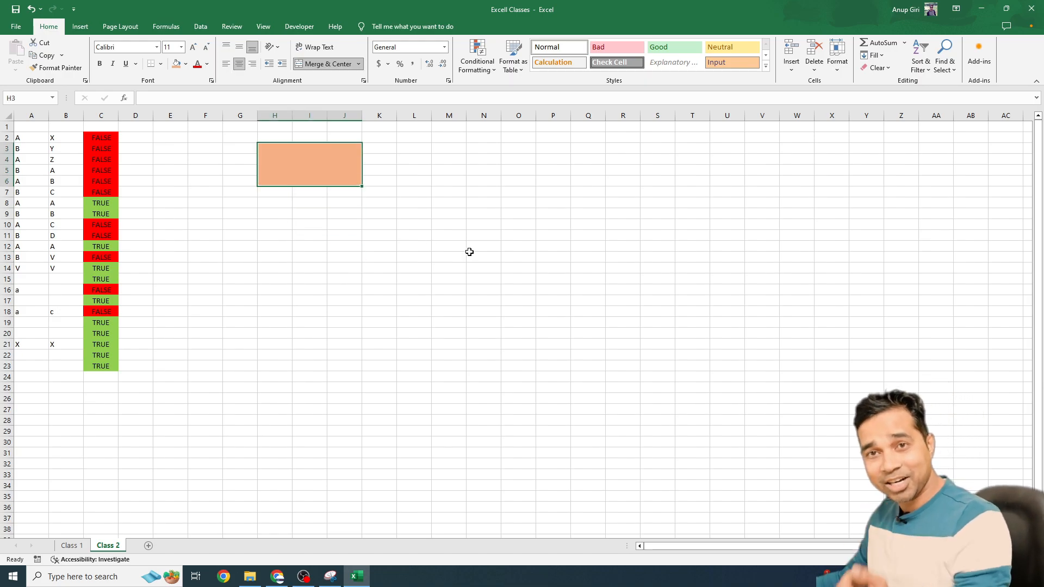
- Unmerge the light orange block H3:J6 and check its individual cells
click(318, 66)
click(384, 256)
click(287, 148)
click(310, 180)
click(310, 158)
click(341, 159)
click(338, 181)
click(253, 139)
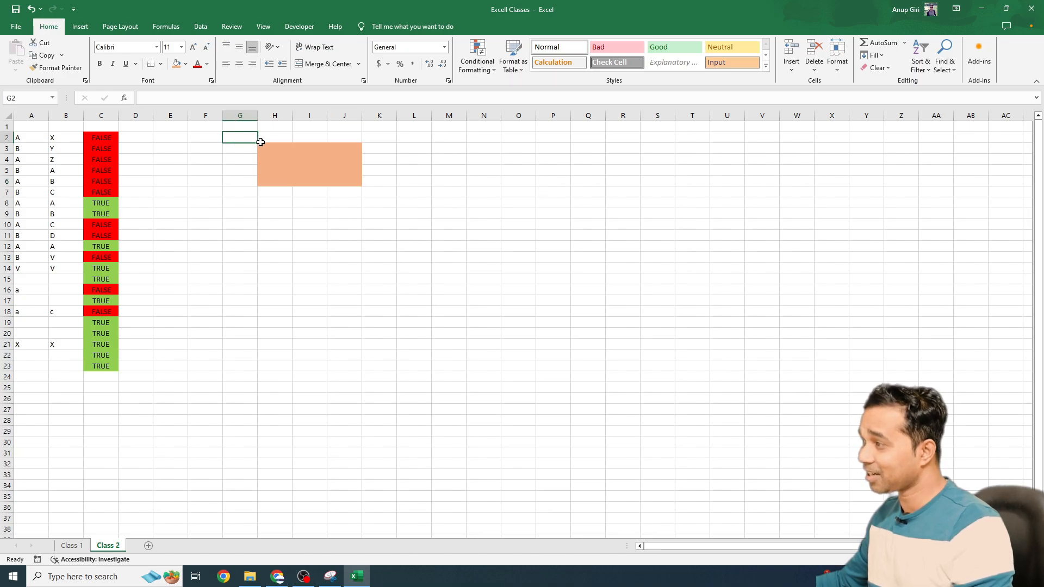
- Remove the fill color from cells H3:J6
drag(262, 145, 354, 180)
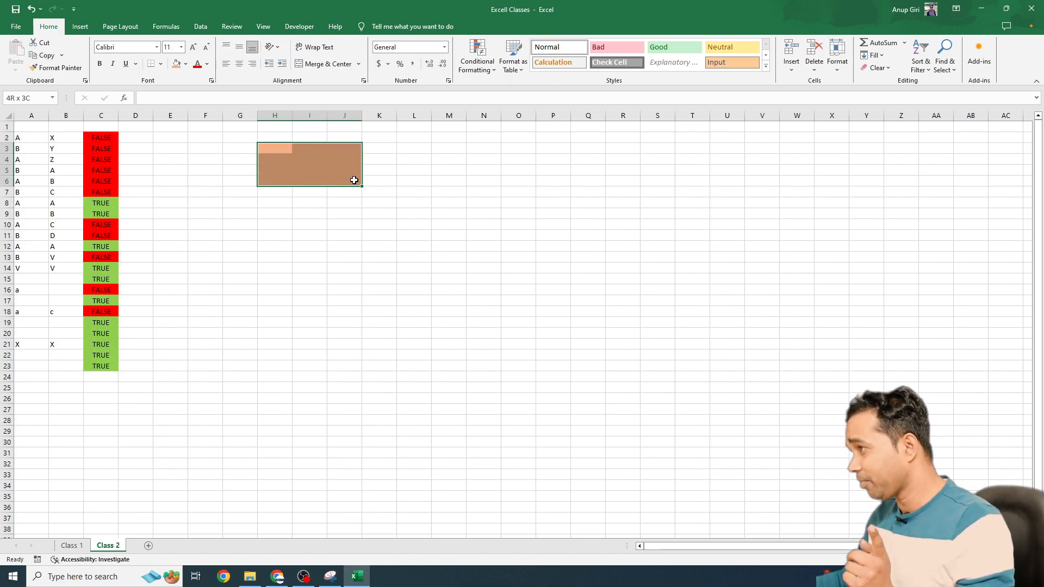
click(185, 64)
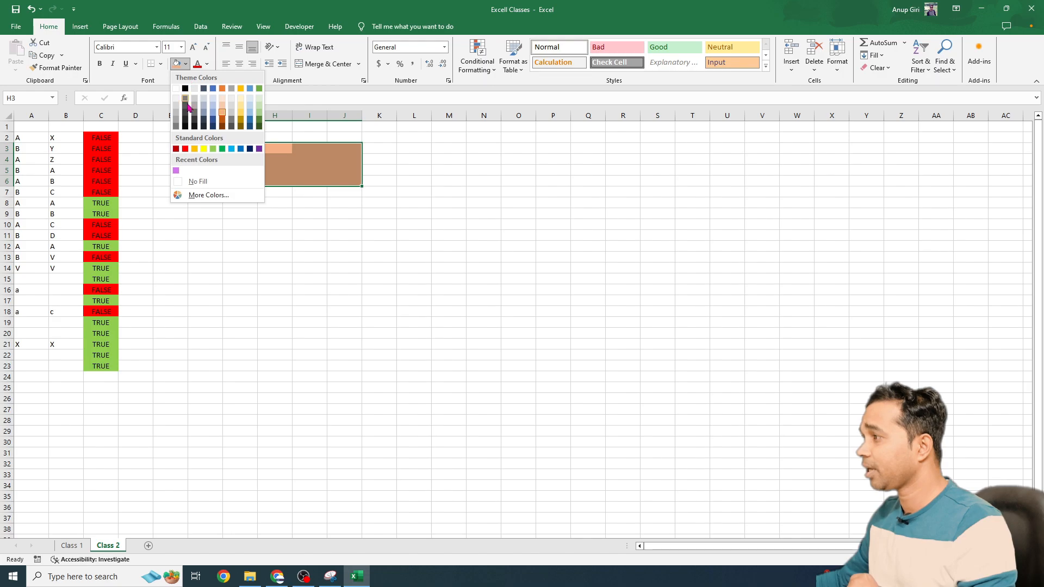
click(205, 183)
click(295, 257)
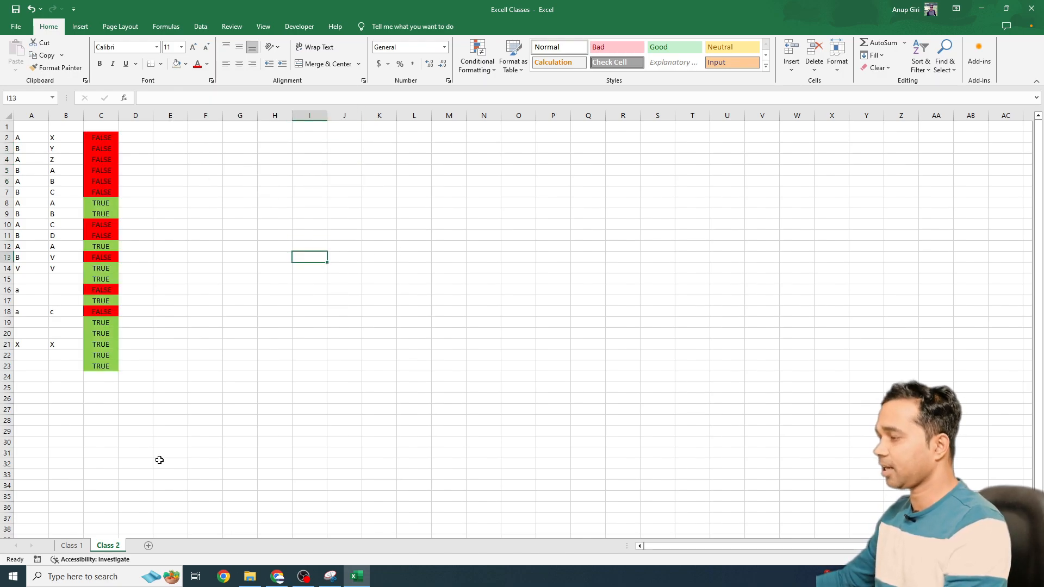
- Add a new worksheet and enter a sentence stating the presenter's full name in A1
click(149, 546)
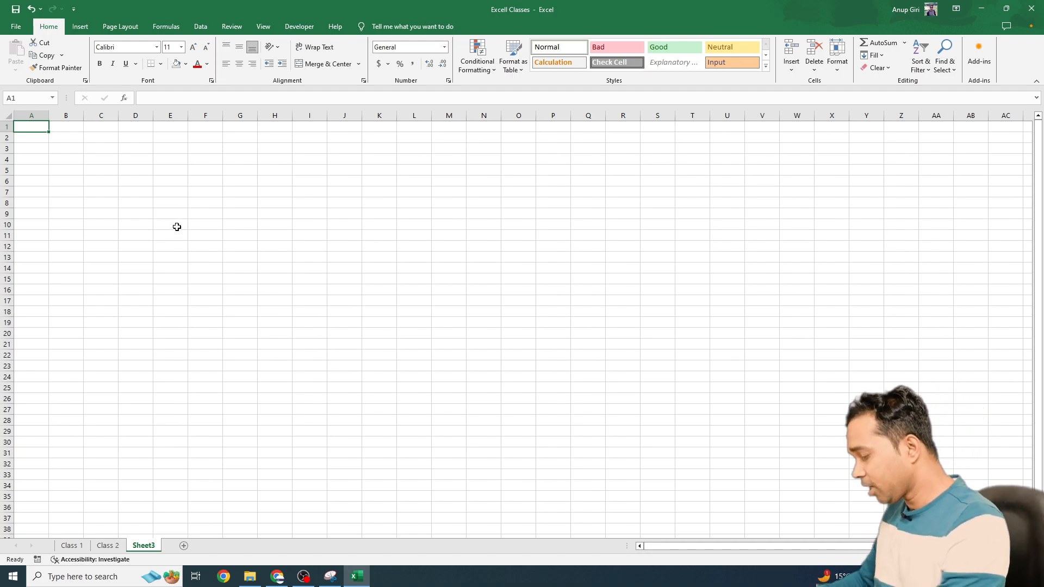
text(My name is anup giri)
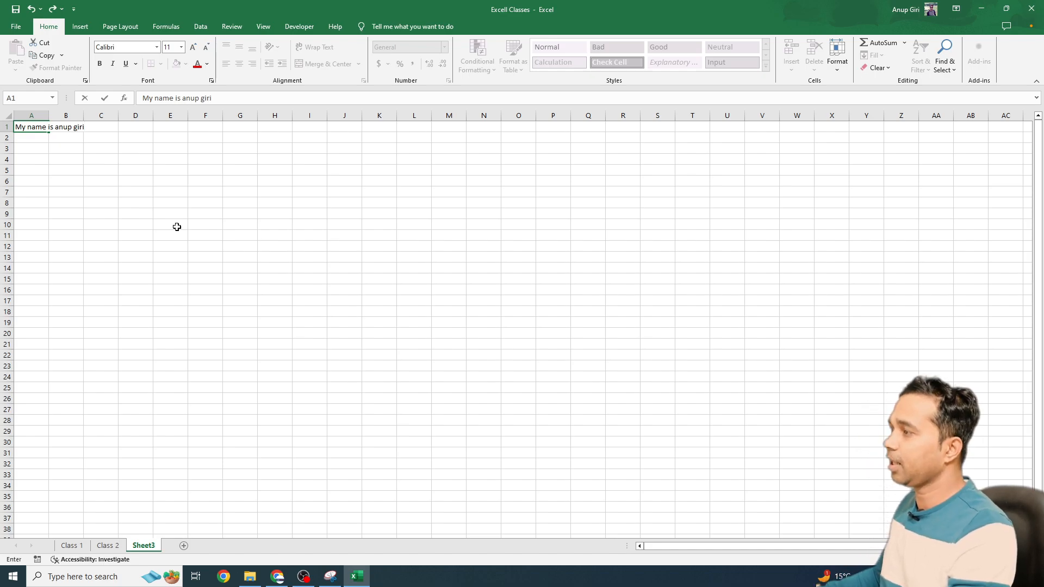
key(Return)
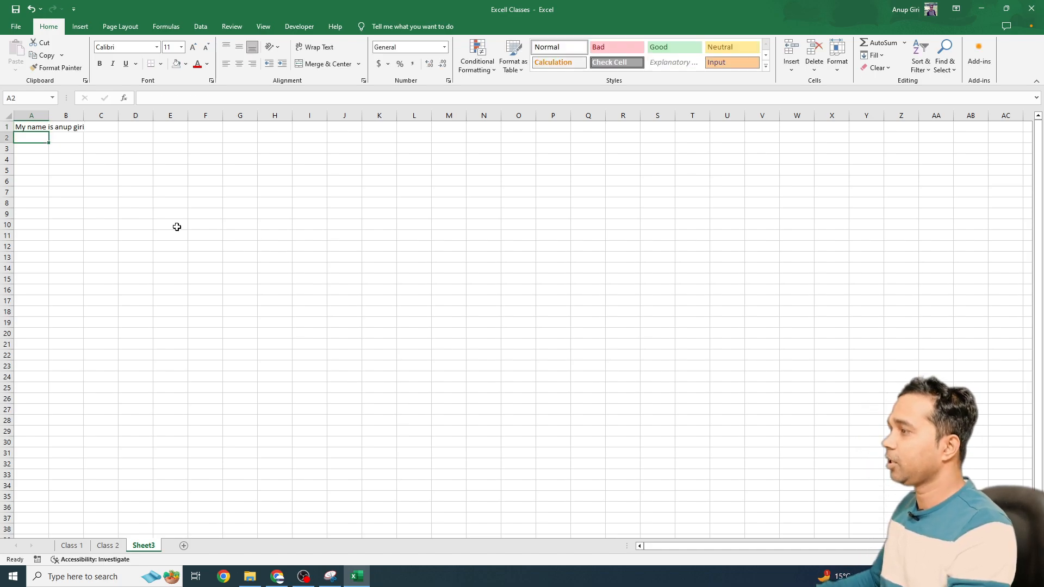
- Enter I am from Delhi in cell B1
key(Up)
key(Right)
text(I am from)
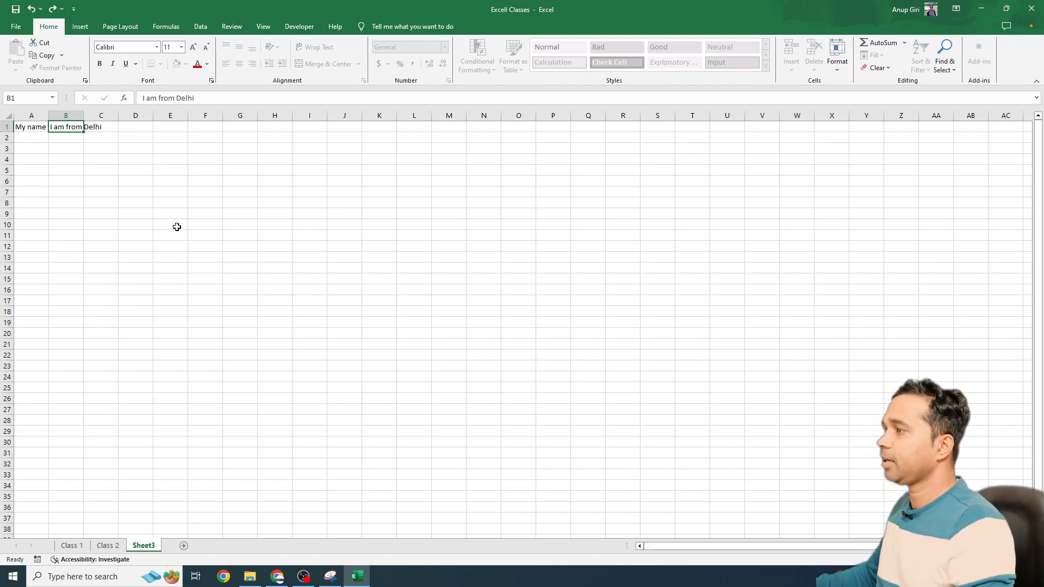
key(Return)
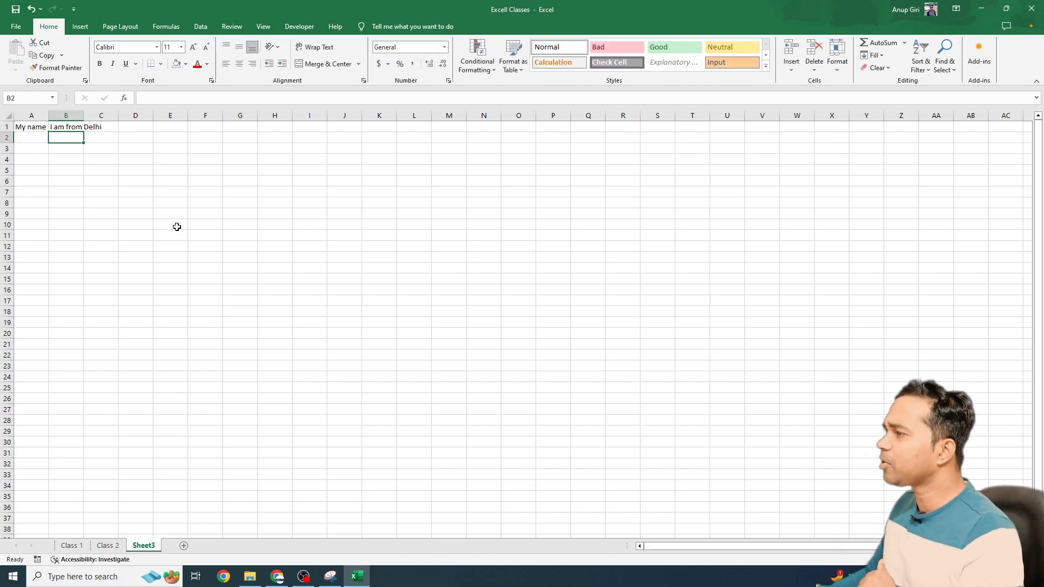
- Widen column A and auto-fit it to the length of the text in A1
key(Left)
key(Up)
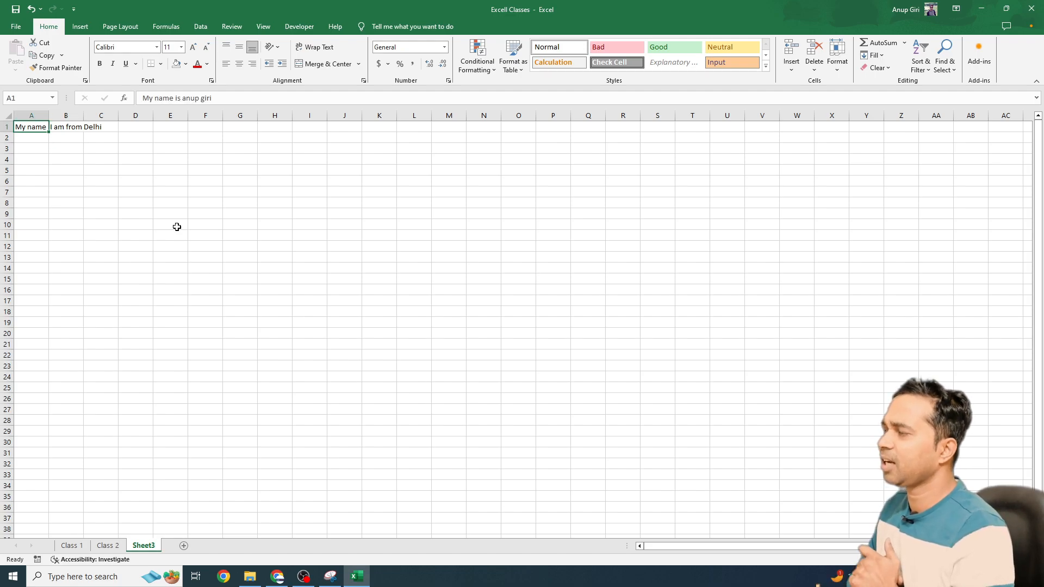
key(Down)
key(Down)
key(Down)
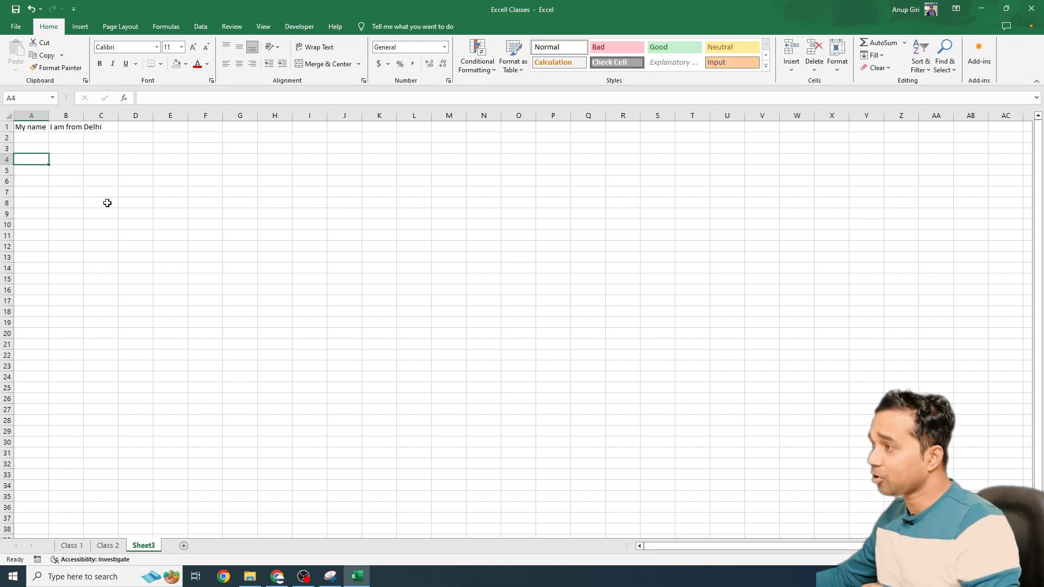
mouse_move(49, 116)
mouse_down()
mouse_move(97, 116)
mouse_move(57, 121)
mouse_up()
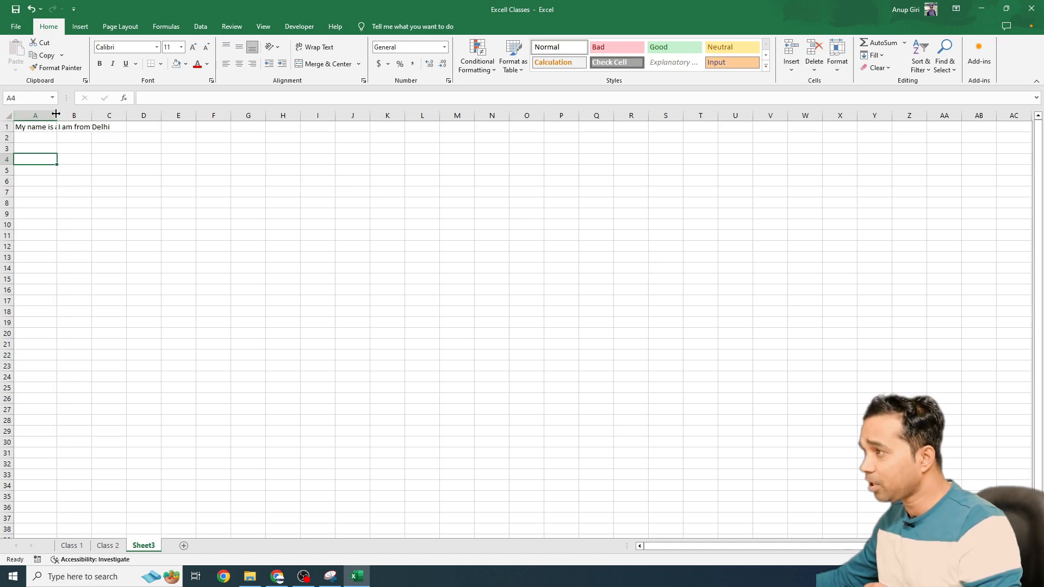
double_click(56, 113)
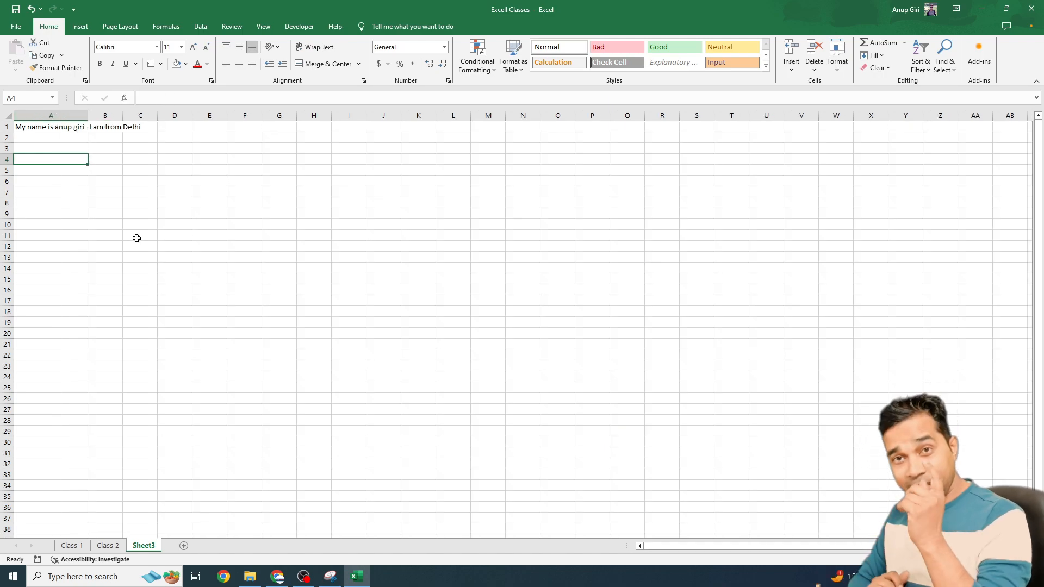
- Narrow column A so it is shorter than its text and wrap the text in A1
drag(88, 115, 63, 116)
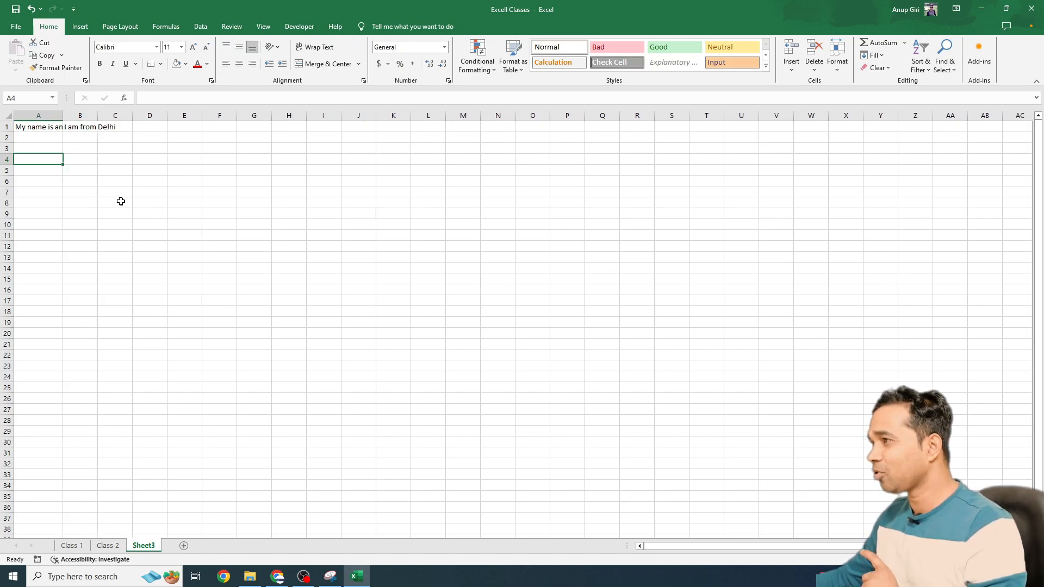
click(31, 126)
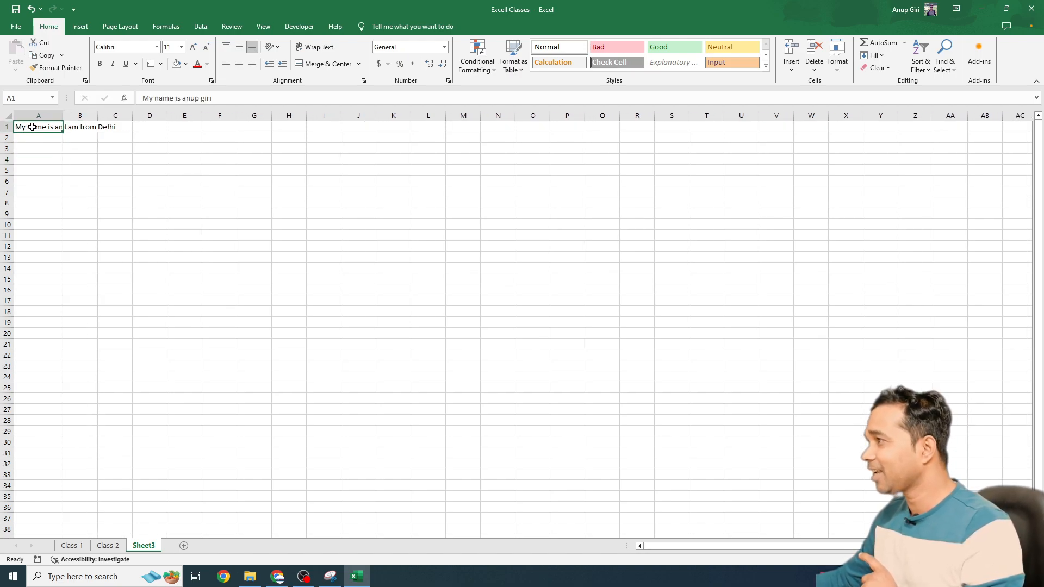
click(316, 47)
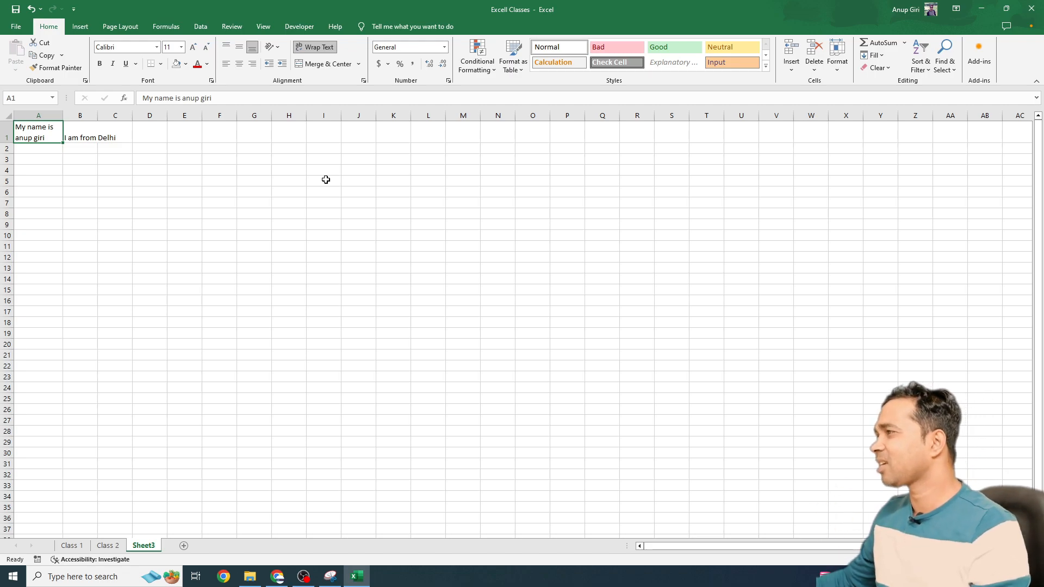
- Middle-align B1 vertically and widen column B to well beyond its text
click(71, 137)
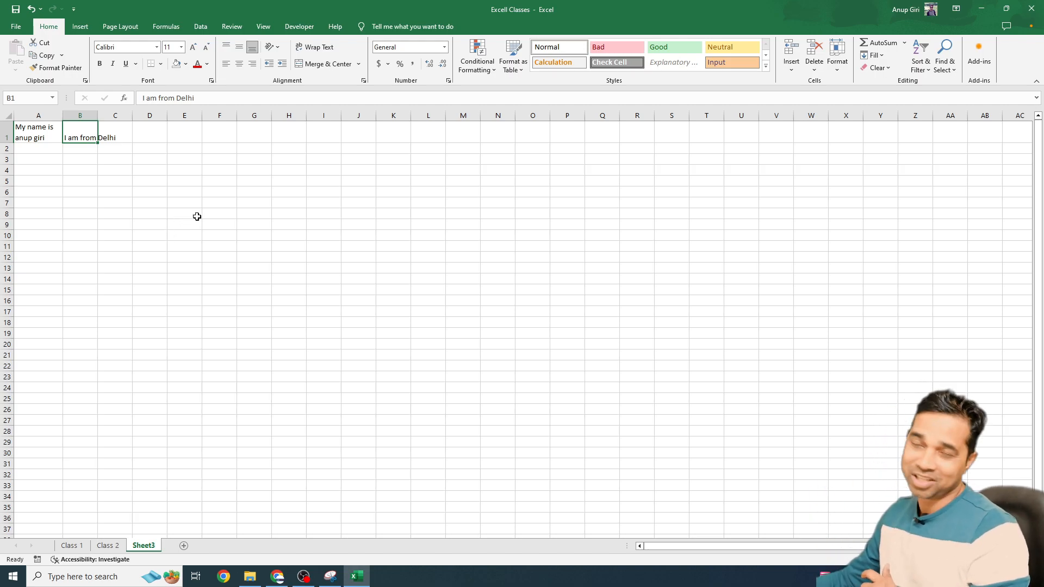
click(239, 49)
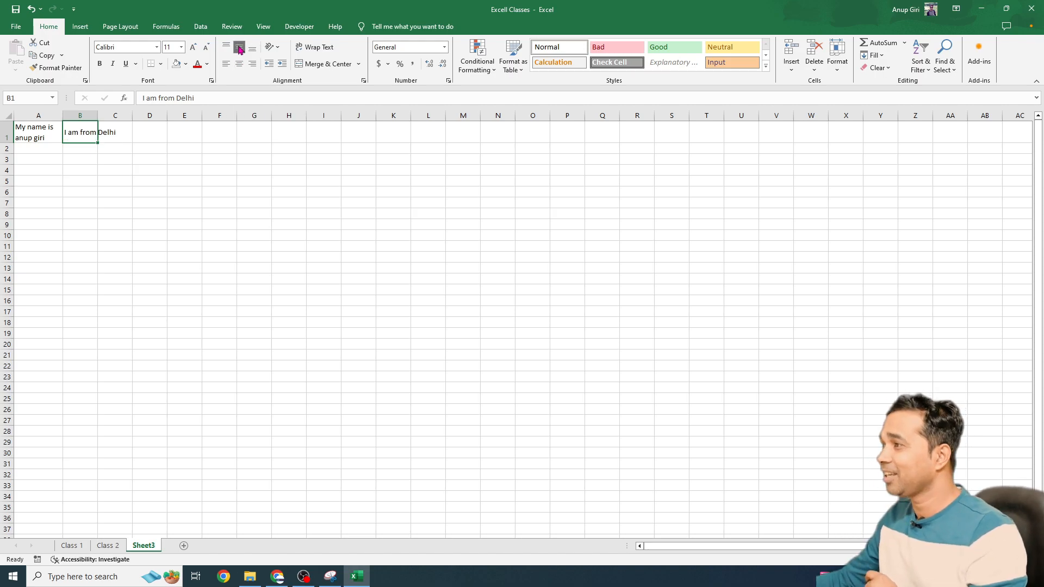
drag(98, 114, 233, 115)
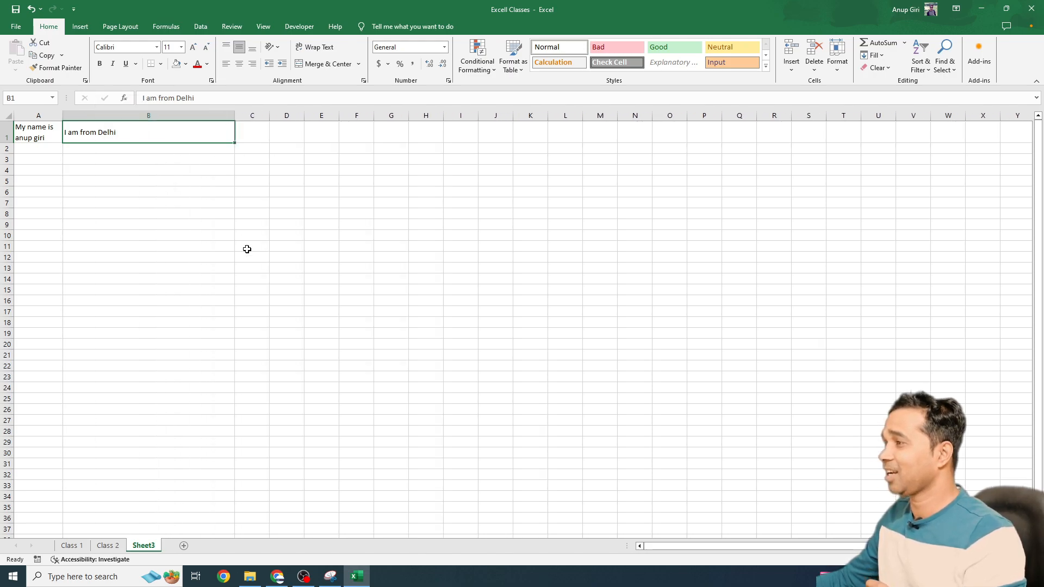
- Try centre, left and right horizontal alignment on the text in B1, finishing with left alignment
click(240, 64)
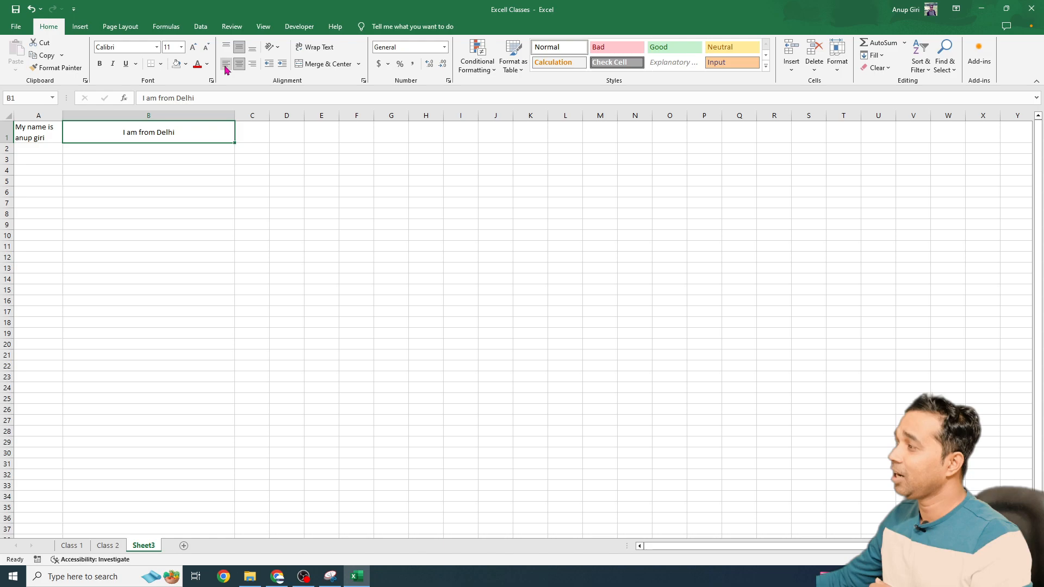
click(226, 64)
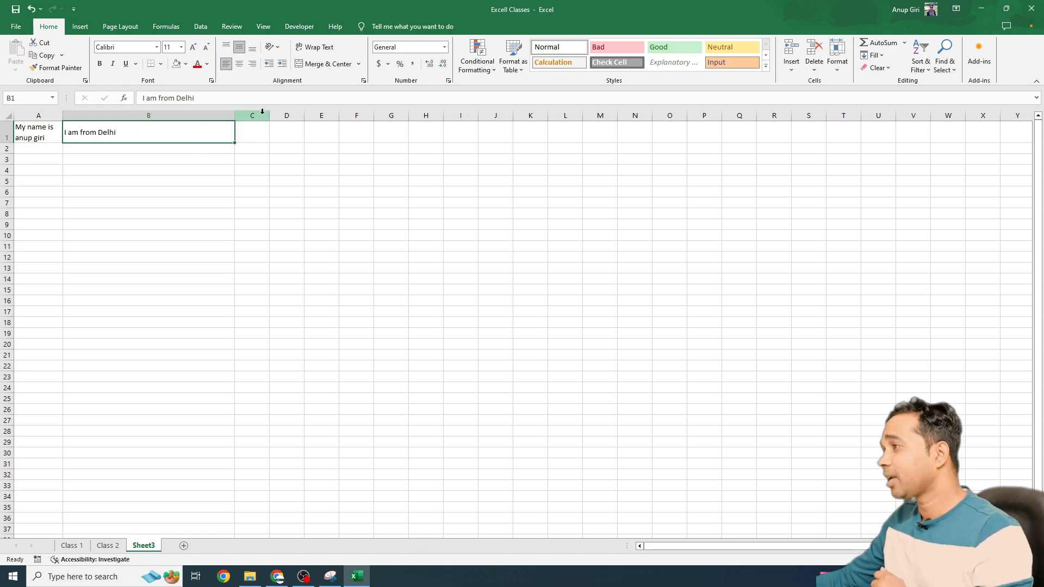
click(252, 64)
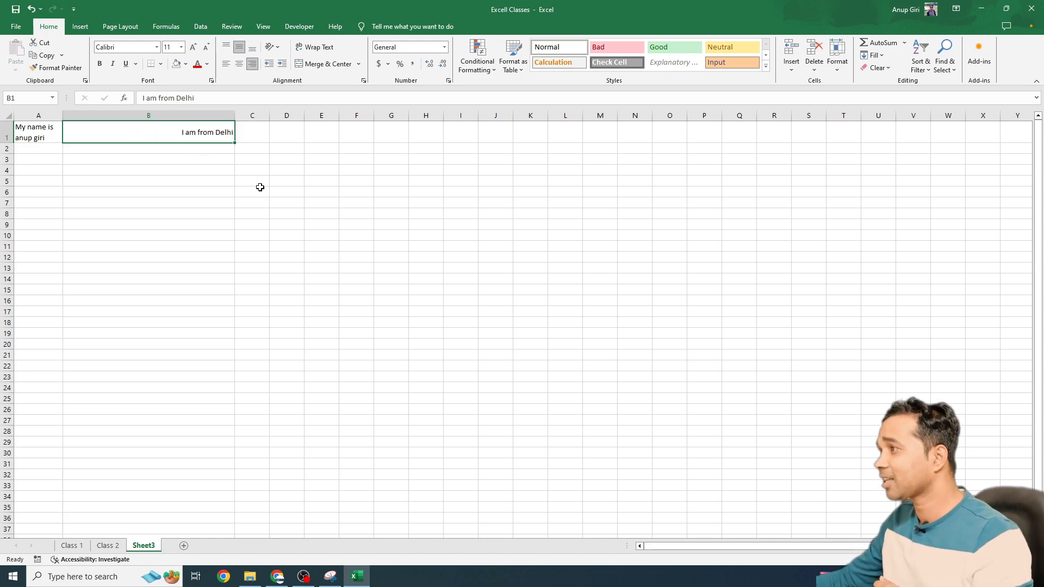
click(225, 64)
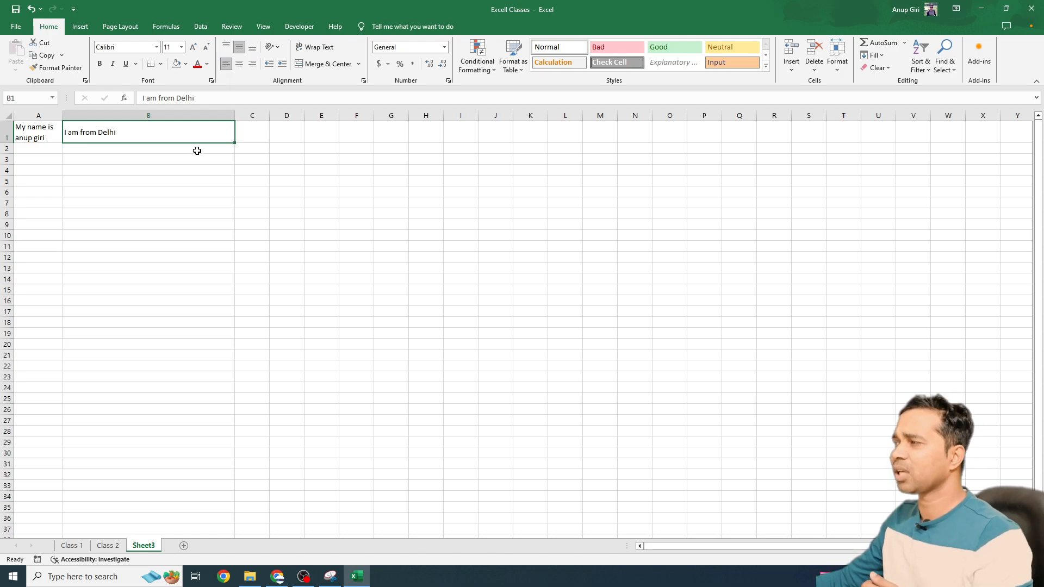
- Colour the text in B1 red and make it bold
click(207, 65)
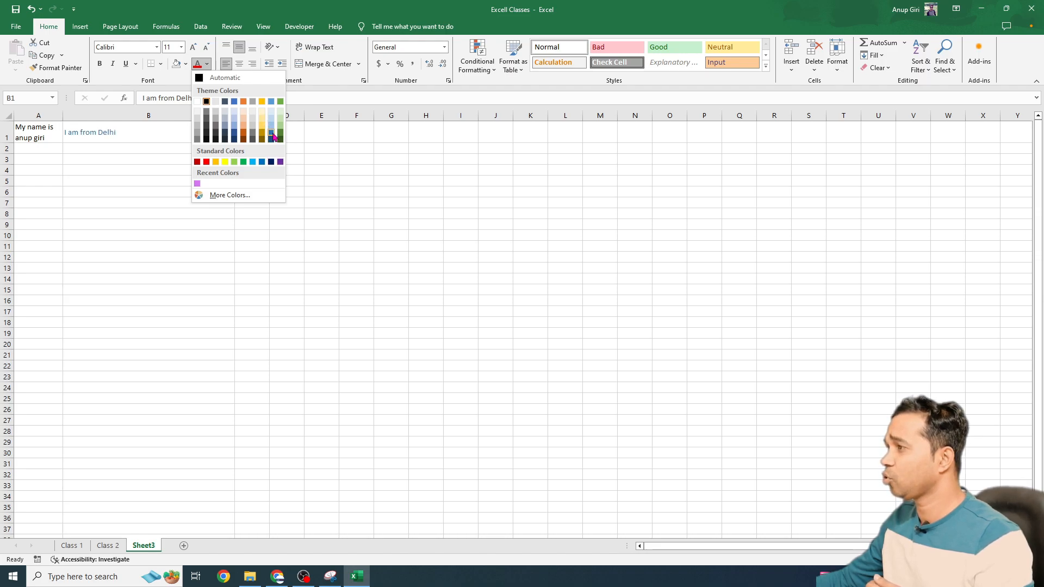
click(208, 163)
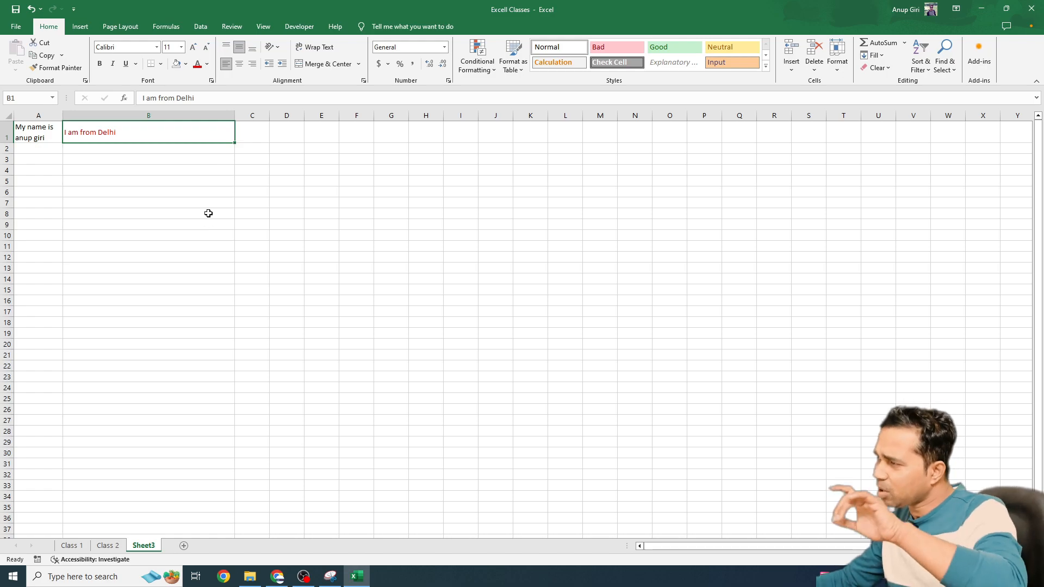
click(100, 64)
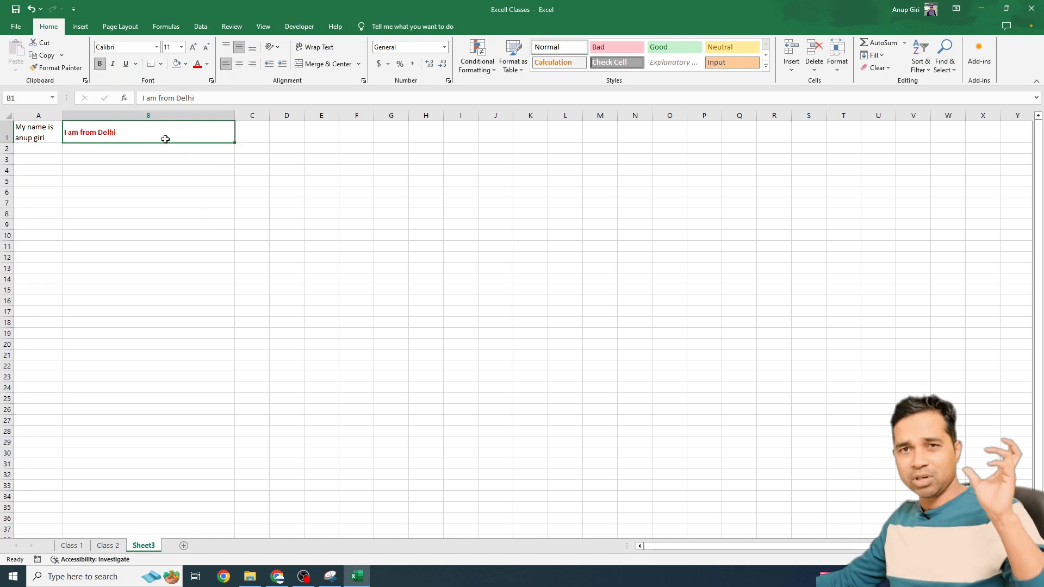
- Set the text in B1 to font size 28 and the Arial Black font
click(182, 47)
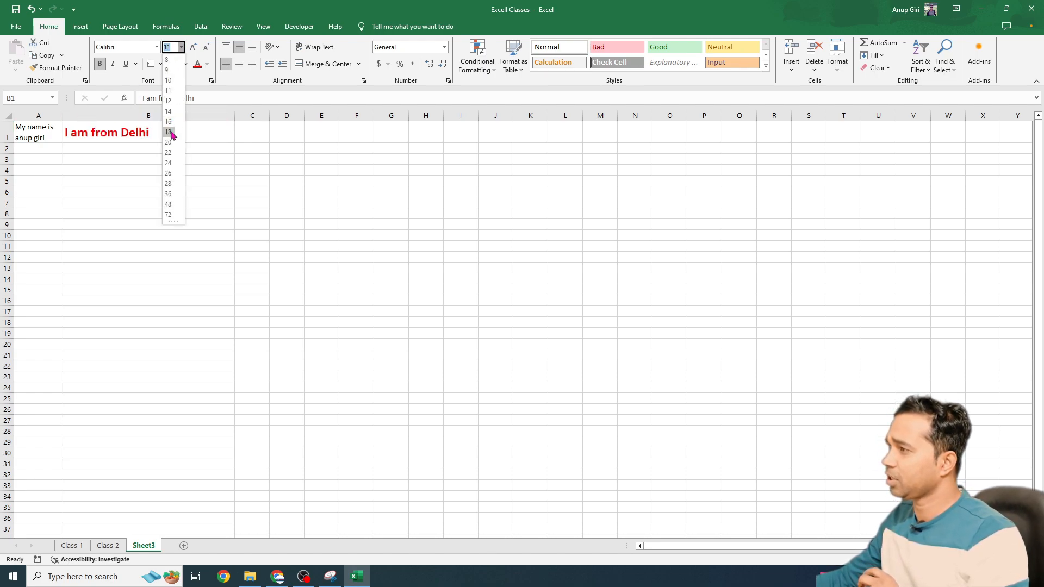
click(172, 181)
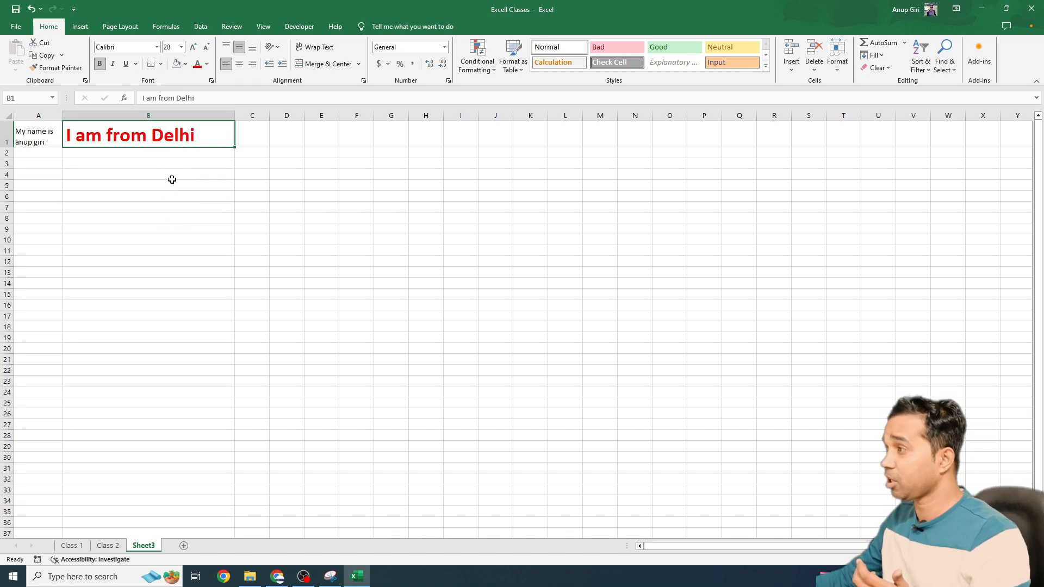
click(156, 48)
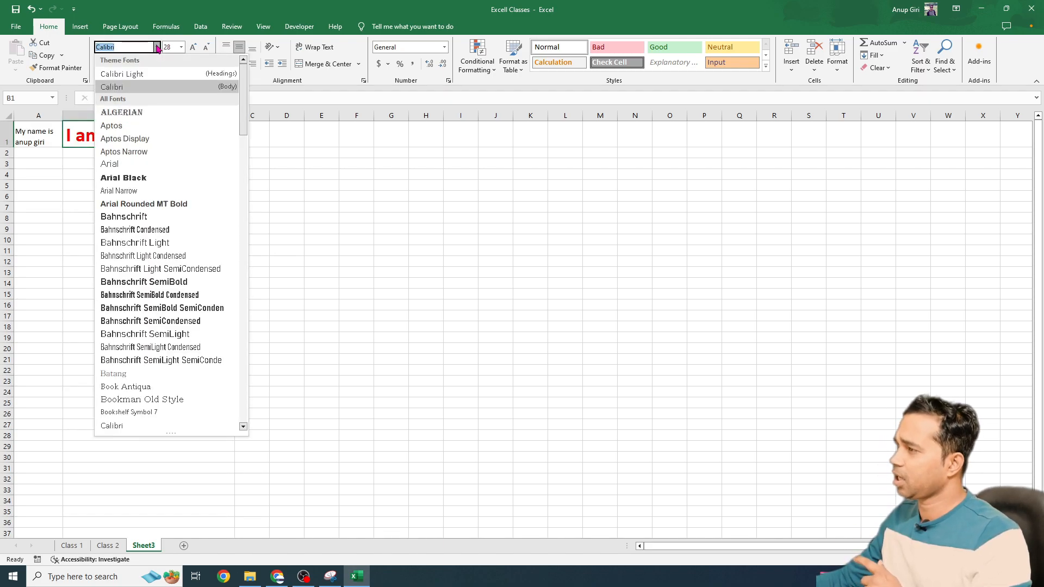
click(130, 180)
click(185, 222)
click(156, 46)
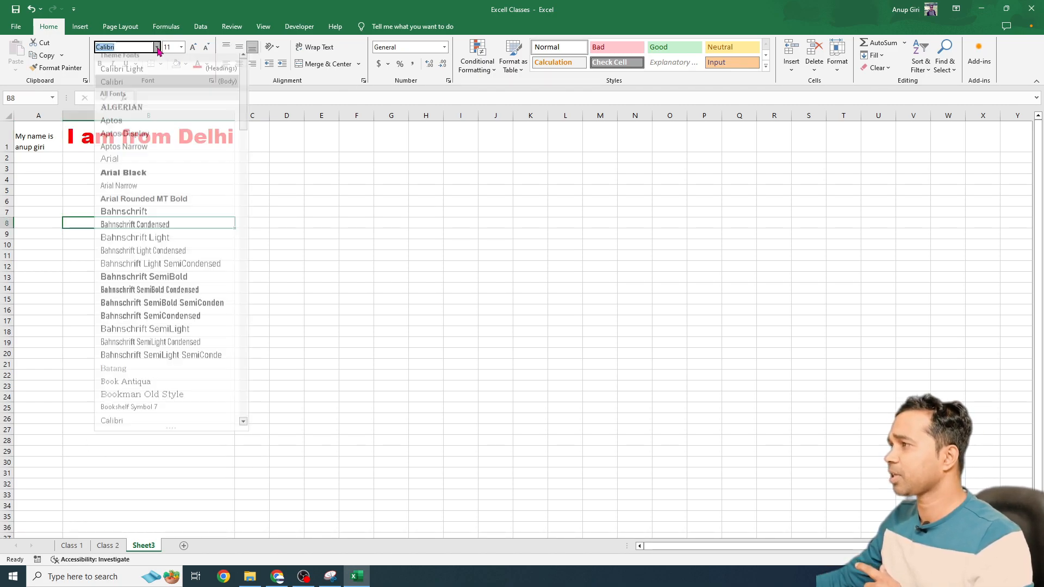
key(Escape)
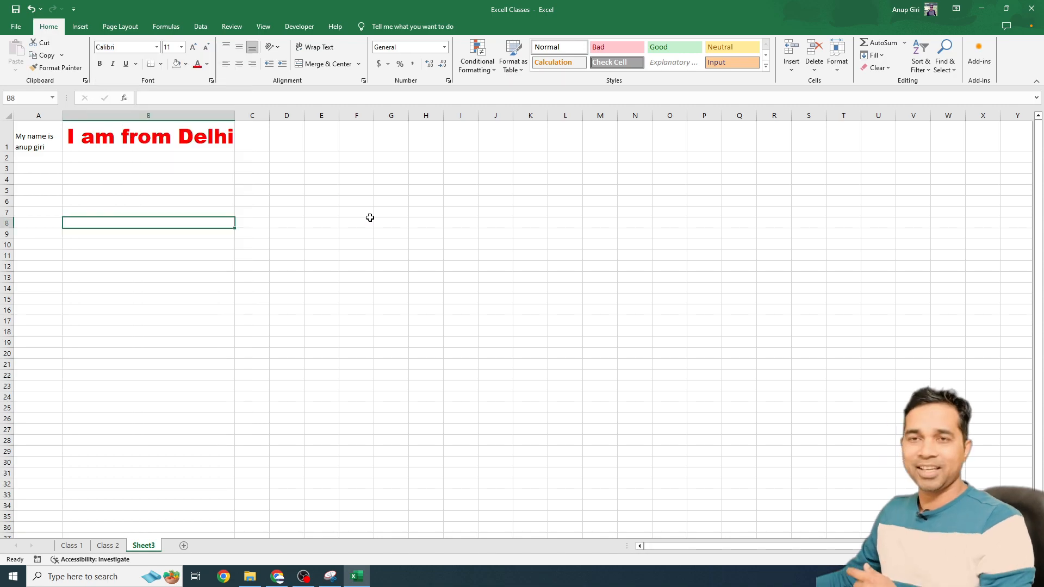